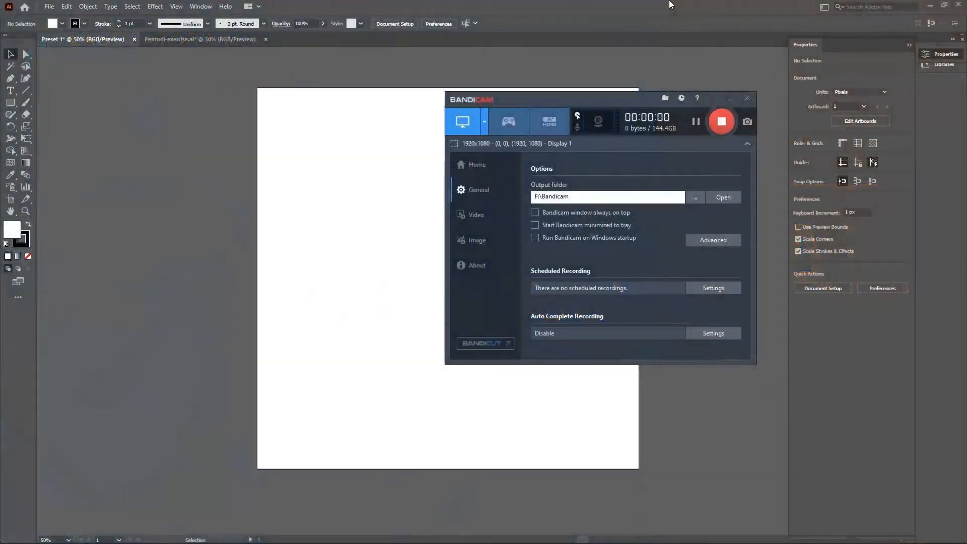
click(666, 7)
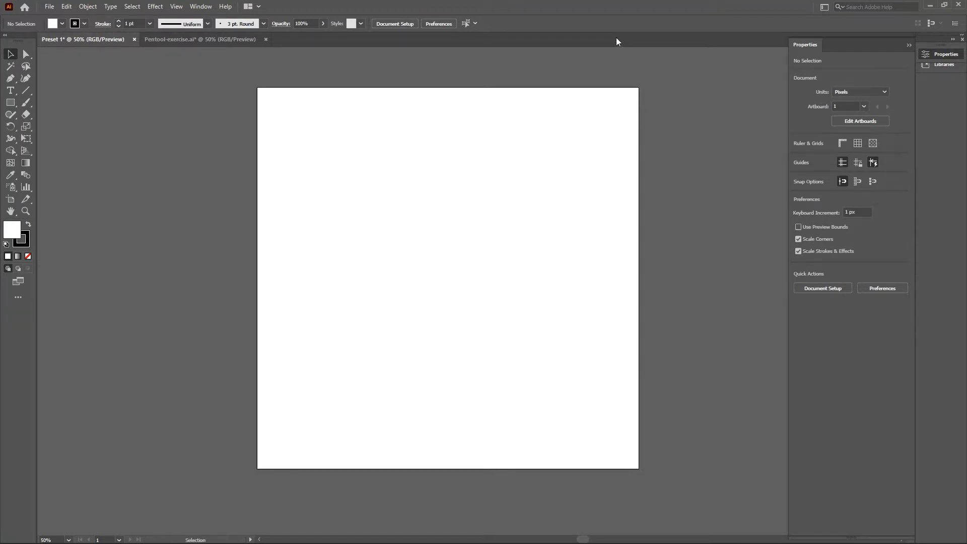
scroll(524, 171, up, 1)
scroll(524, 171, down, 2)
scroll(602, 113, up, 1)
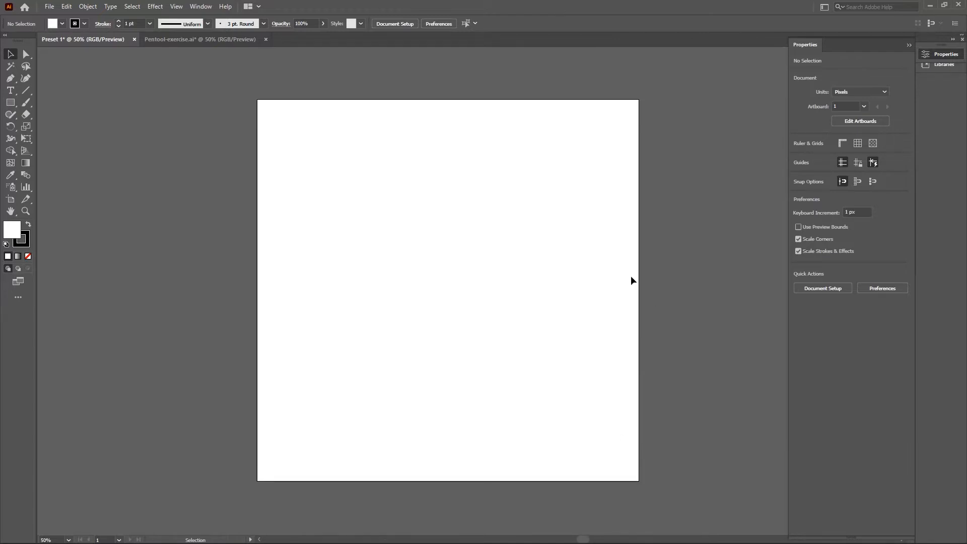
scroll(632, 277, down, 1)
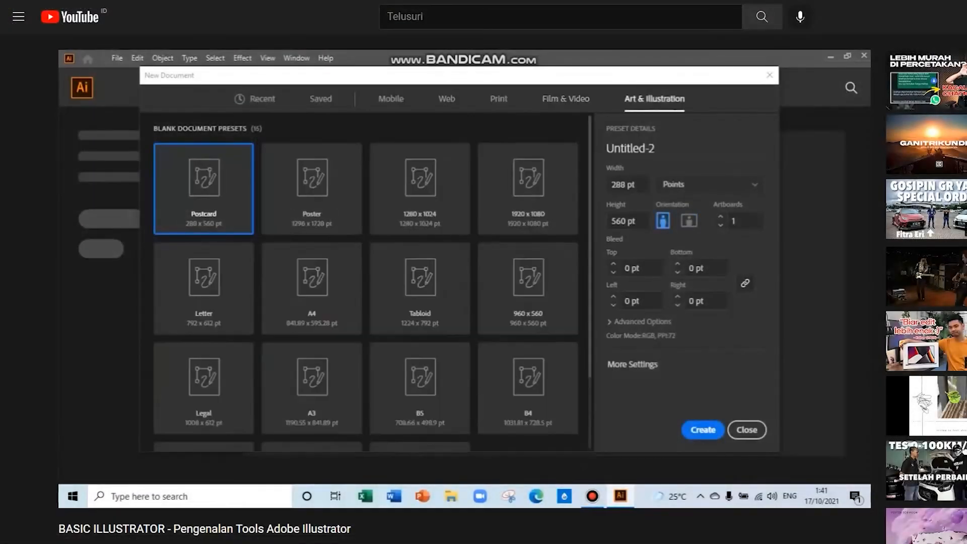
mouse_move(822, 376)
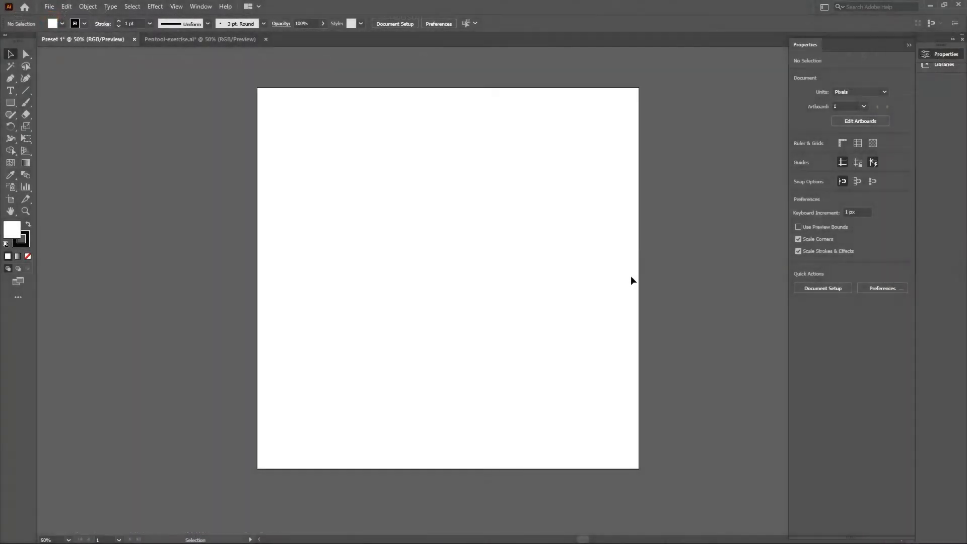
Activate the Pen tool and look through its related anchor point tools, keeping the Pen tool selected.
click(11, 79)
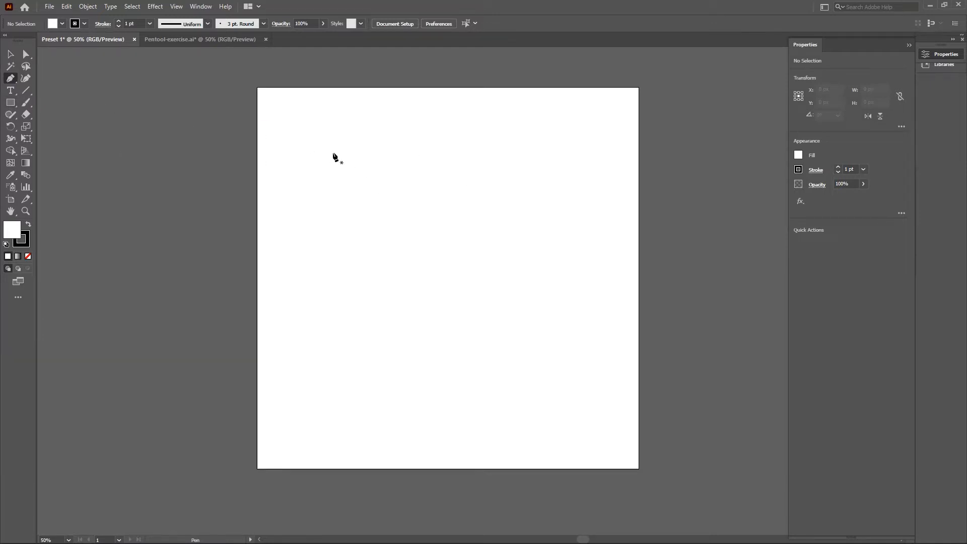
click(9, 81)
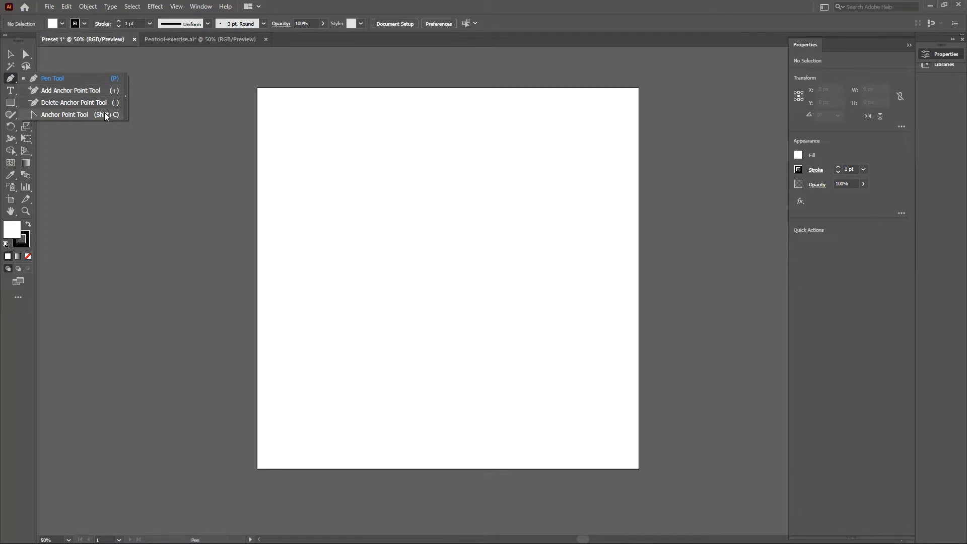
click(94, 82)
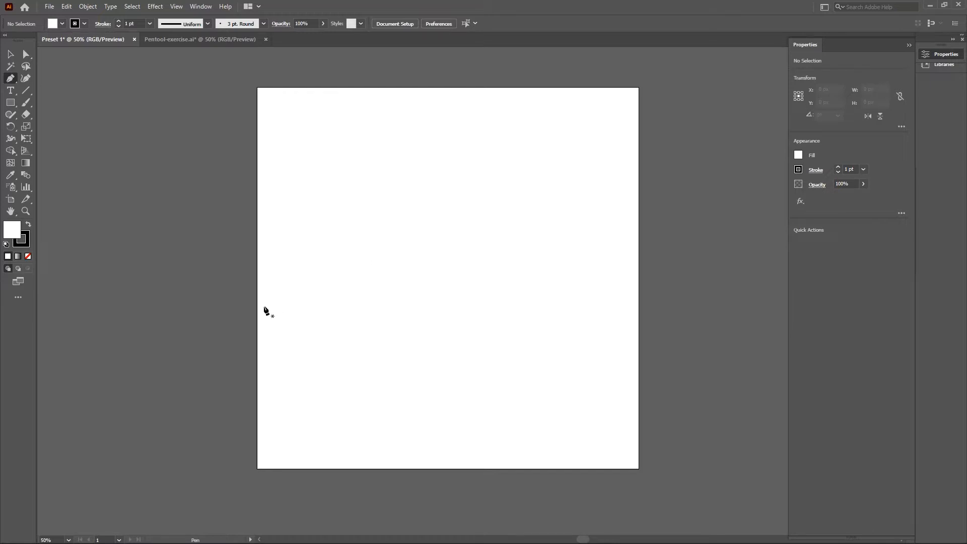
Draw a rectangle about 632 × 423 px in the upper middle of the artboard.
click(7, 106)
click(60, 101)
drag(350, 161, 573, 311)
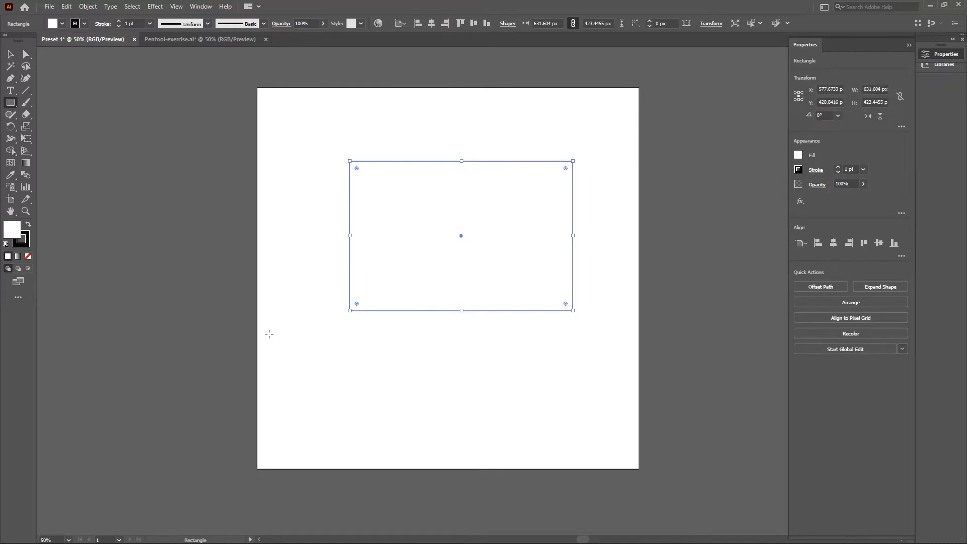
click(13, 103)
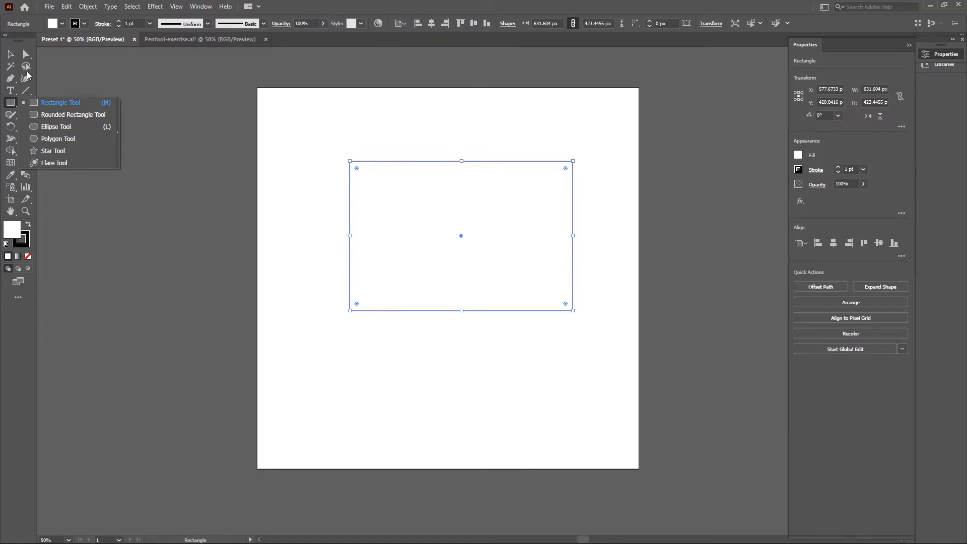
Draw a closed seven-point polygon with straight segments below the rectangle using the Pen tool, about 798 × 228 px.
click(11, 80)
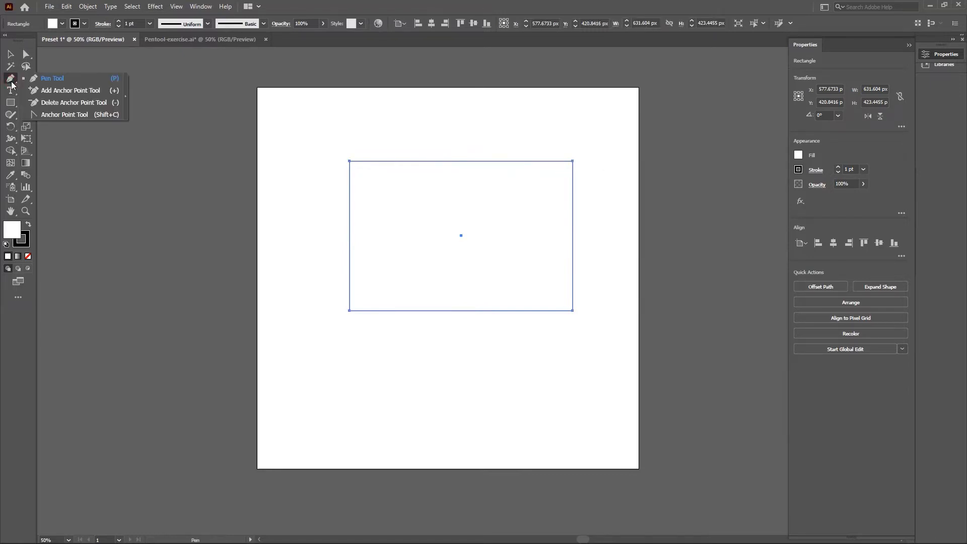
click(45, 82)
scroll(551, 279, down, 3)
scroll(551, 278, up, 6)
scroll(551, 279, down, 4)
click(321, 381)
drag(446, 323, 550, 362)
click(573, 333)
click(598, 385)
click(435, 400)
click(394, 397)
click(315, 403)
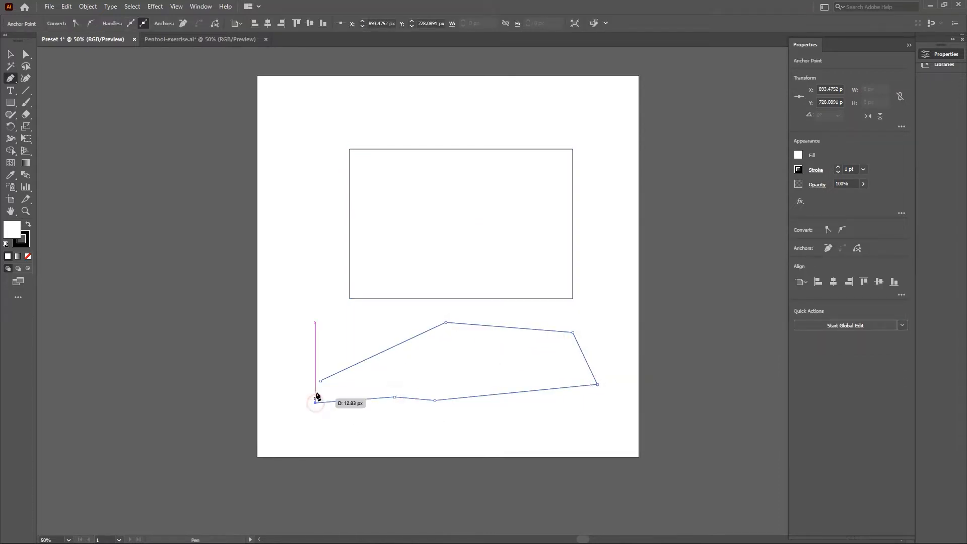
click(321, 381)
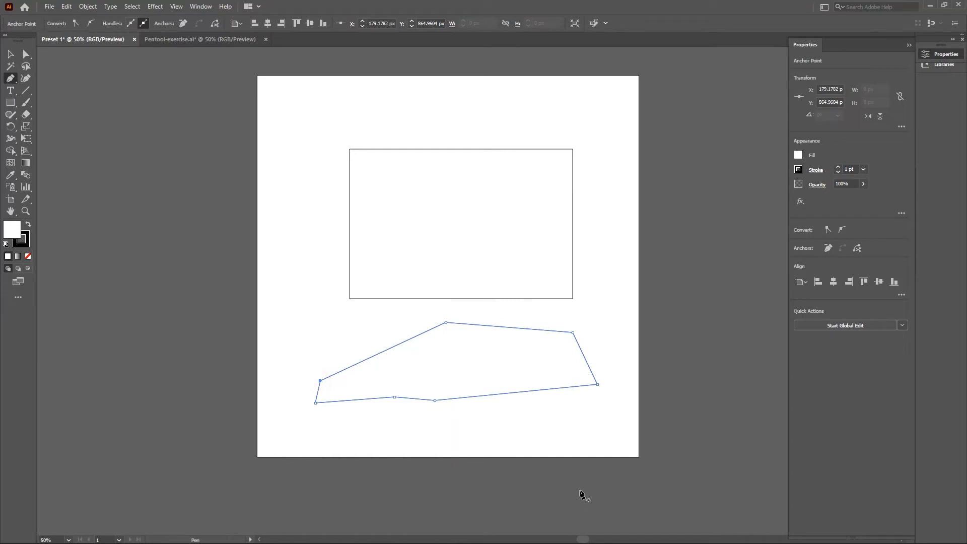
Deselect the polygon and examine its outline and the rectangle above it up close.
scroll(578, 488, down, 1)
scroll(555, 390, up, 2)
scroll(554, 389, down, 1)
key(v)
click(216, 129)
click(414, 275)
click(499, 257)
scroll(595, 295, up, 1)
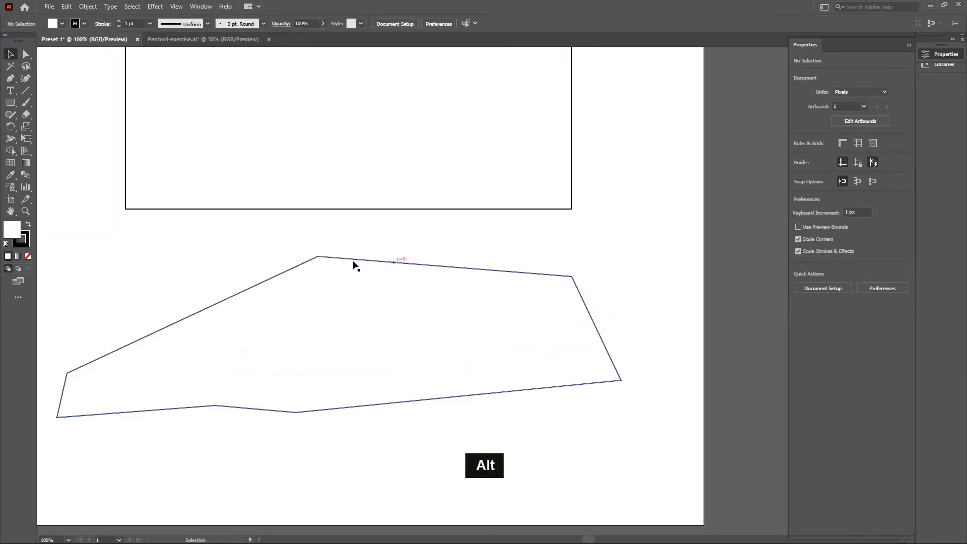
scroll(612, 311, down, 1)
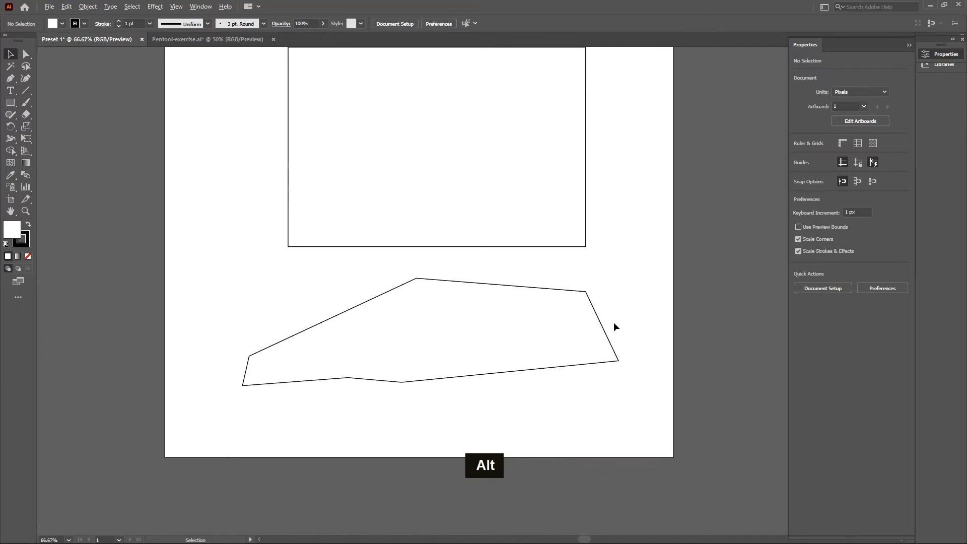
Draw a closed freeform shape mixing curved and straight segments over the rectangle with the Pen tool, about 930 × 604 px.
click(11, 78)
scroll(488, 215, down, 2)
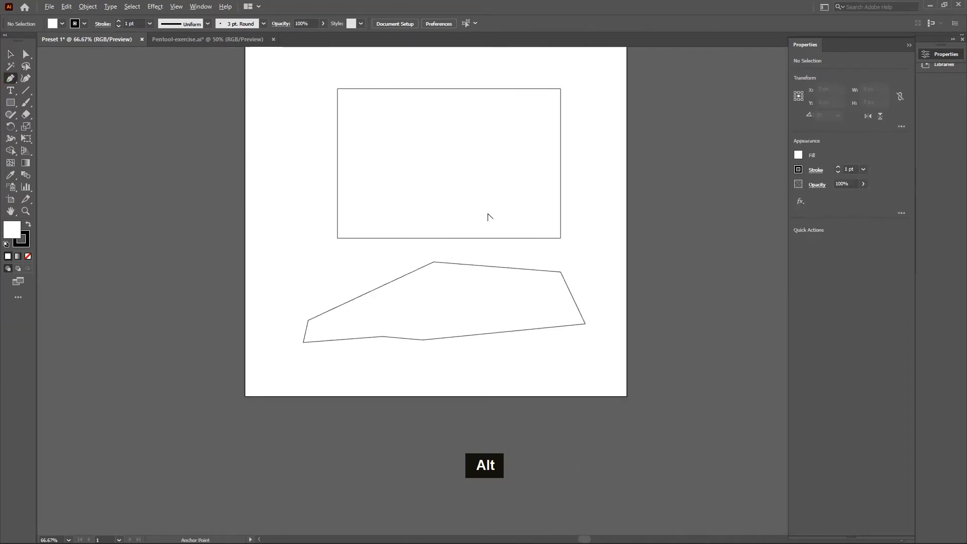
scroll(484, 218, up, 2)
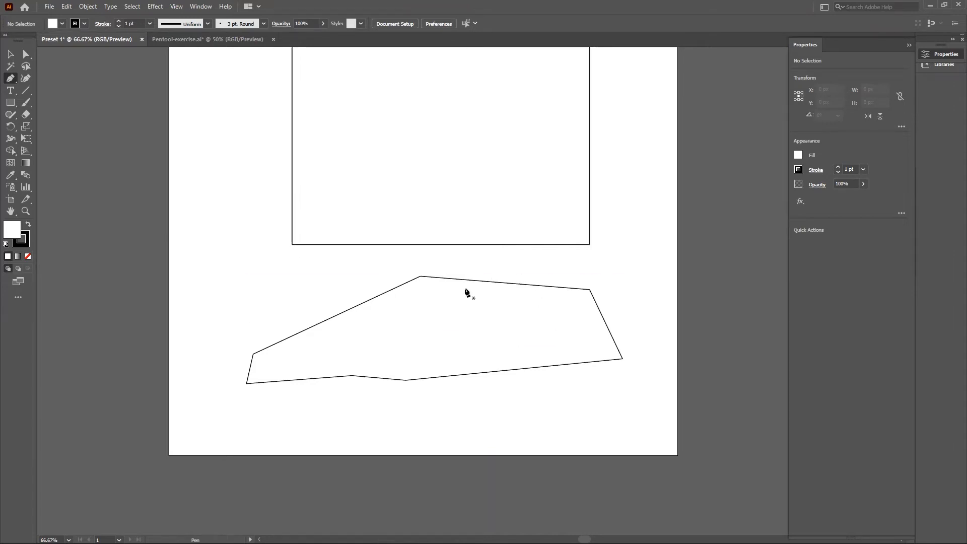
scroll(469, 298, up, 3)
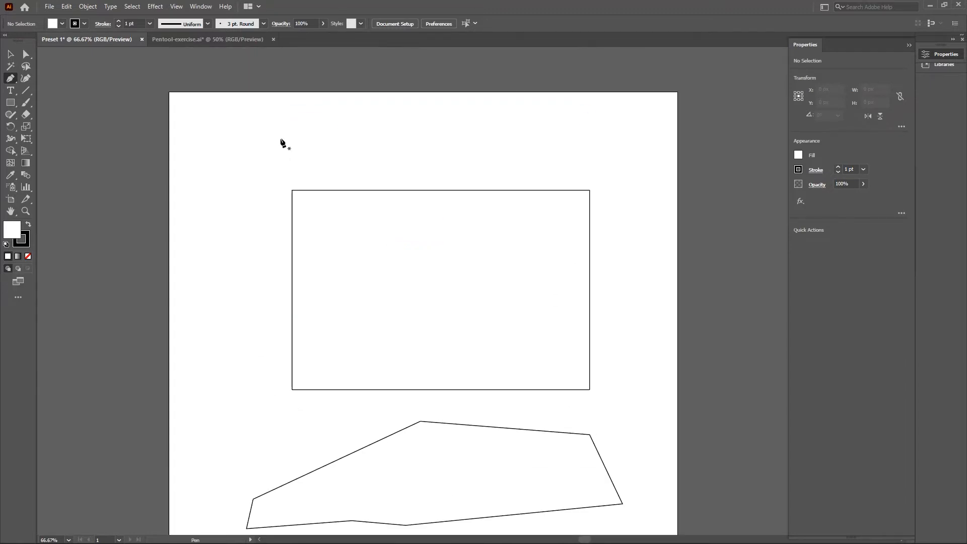
click(251, 149)
drag(261, 152, 477, 110)
click(391, 282)
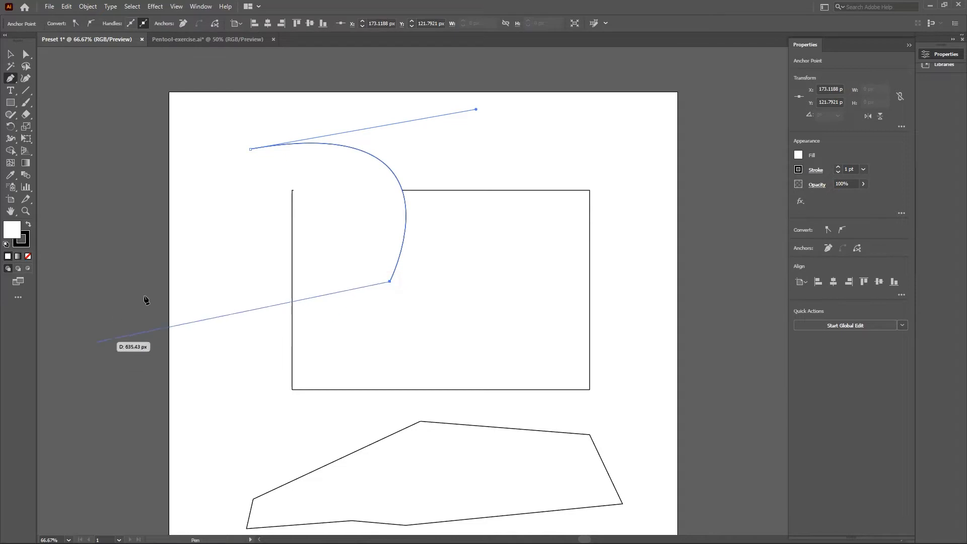
click(547, 368)
click(603, 215)
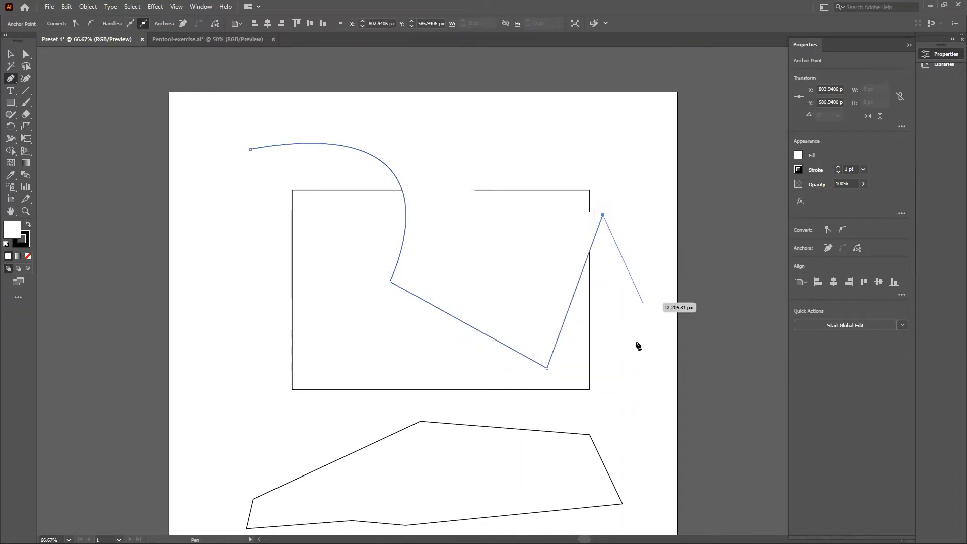
drag(617, 137, 471, 195)
drag(495, 104, 353, 120)
click(240, 84)
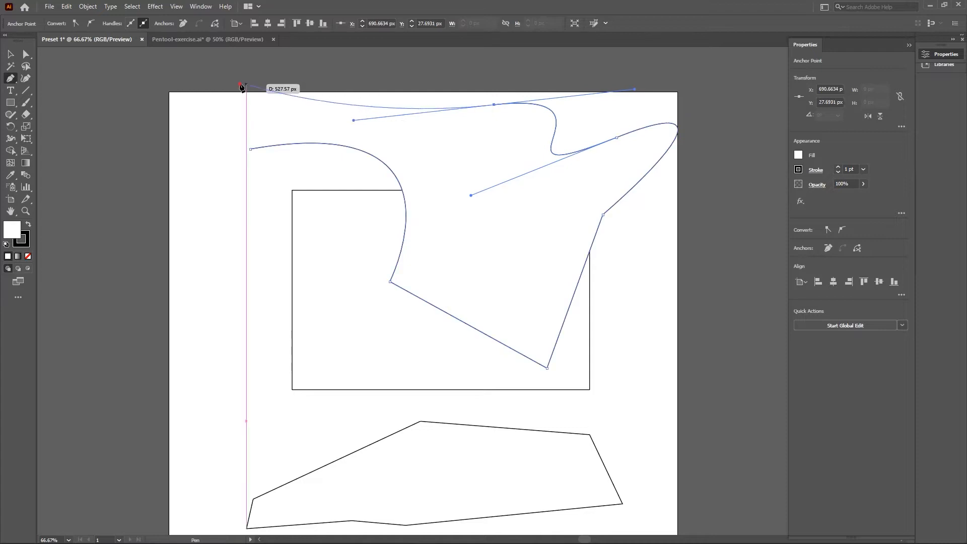
click(250, 149)
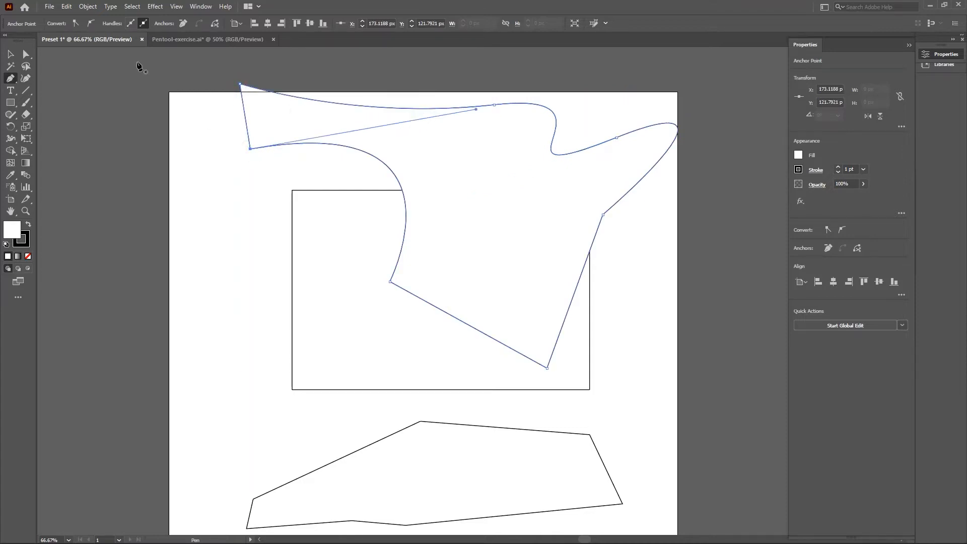
Shift the freeform curved shape slightly down and left, and delete it from the artboard.
click(10, 54)
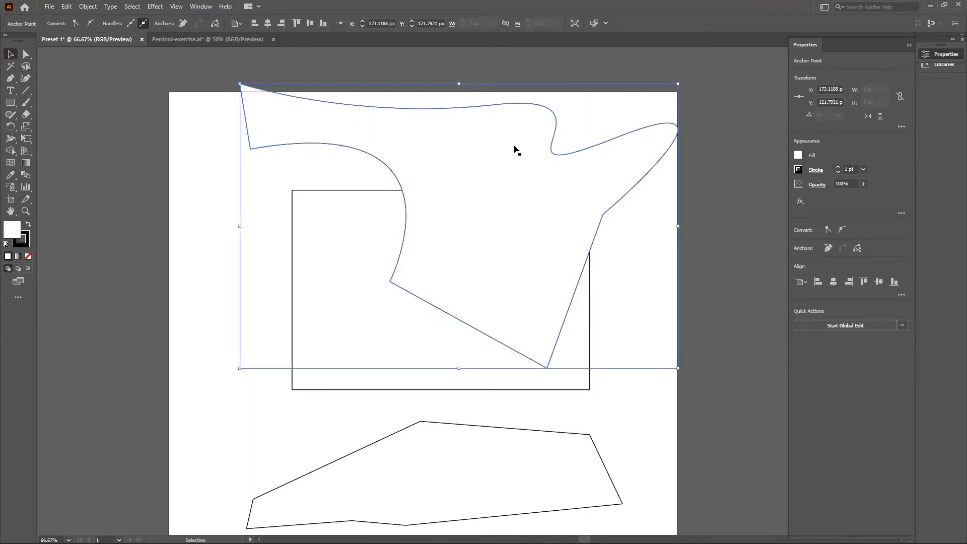
drag(514, 146, 499, 172)
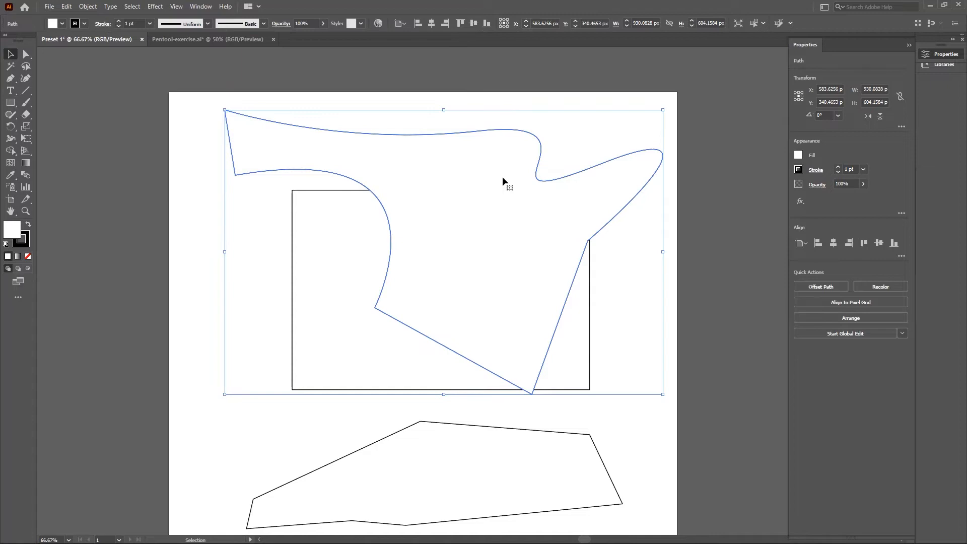
key(Delete)
Examine the straight-sided polygon and the rectangle on the artboard up close.
scroll(589, 255, down, 3)
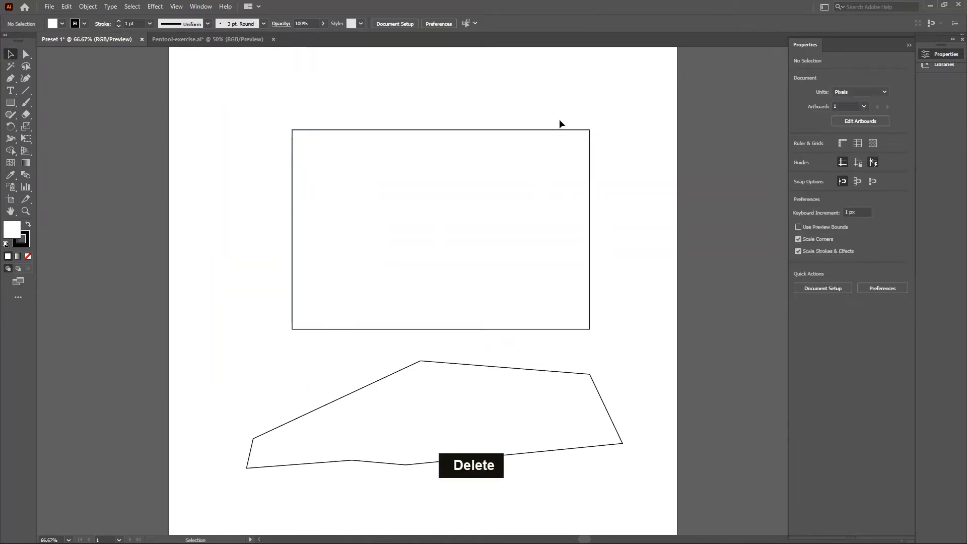
scroll(588, 238, down, 3)
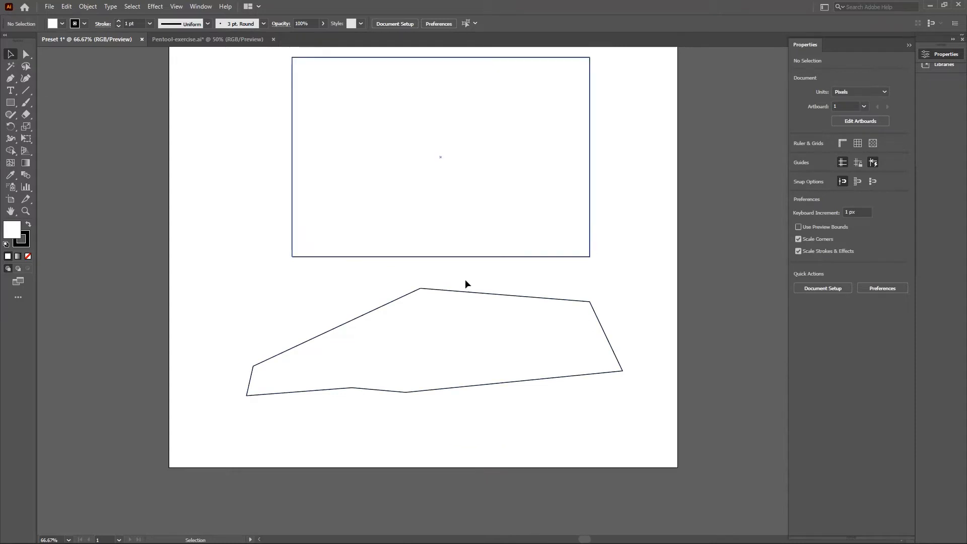
scroll(472, 295, up, 1)
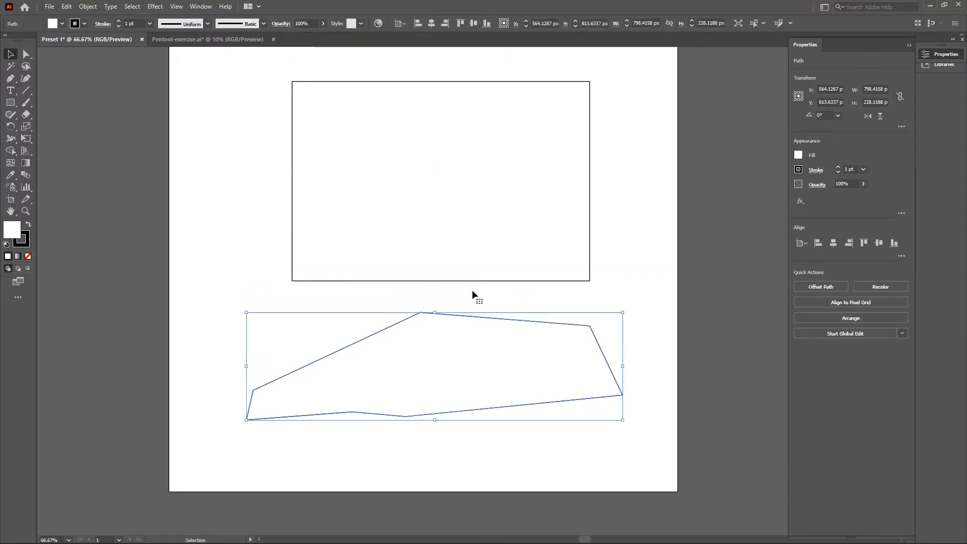
scroll(473, 295, down, 2)
scroll(477, 313, up, 1)
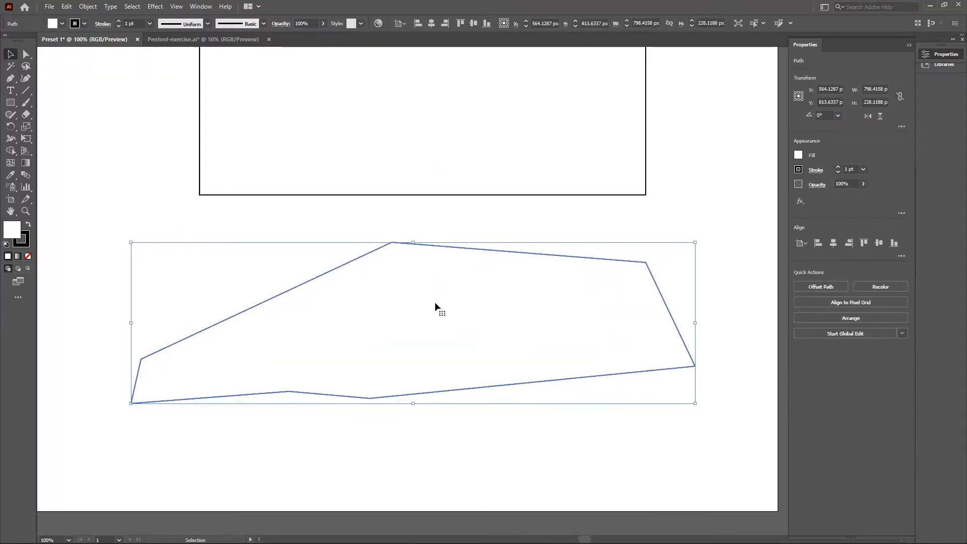
scroll(435, 305, up, 2)
scroll(407, 298, down, 1)
scroll(367, 221, down, 1)
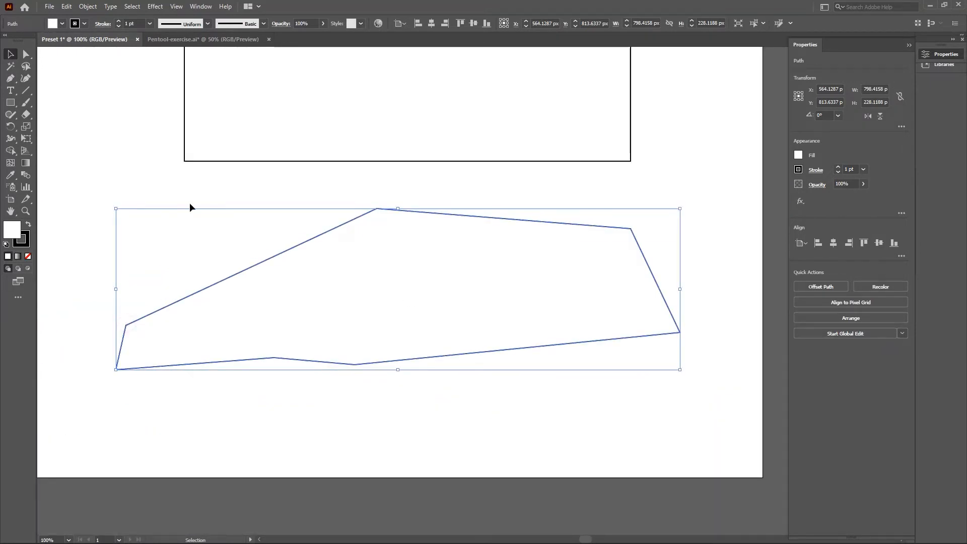
scroll(177, 179, up, 10)
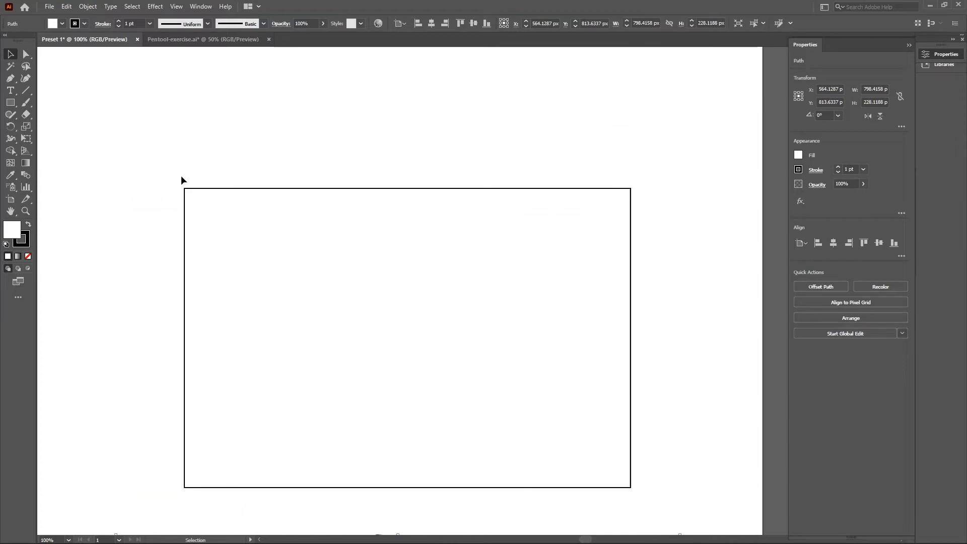
Draw an open straight line above the rectangle with the Pen tool, from about X 343, Y 114 px to X 546, Y 27 px.
click(12, 79)
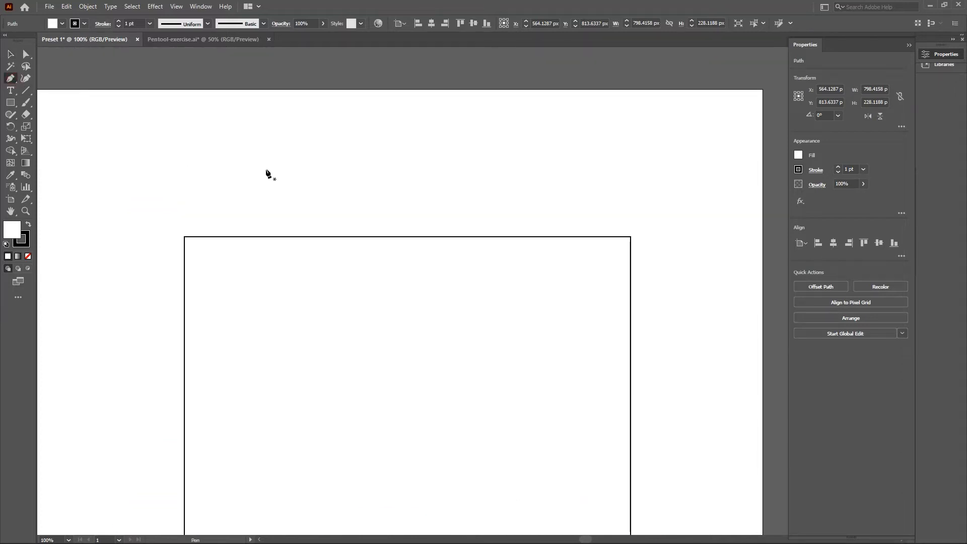
click(242, 170)
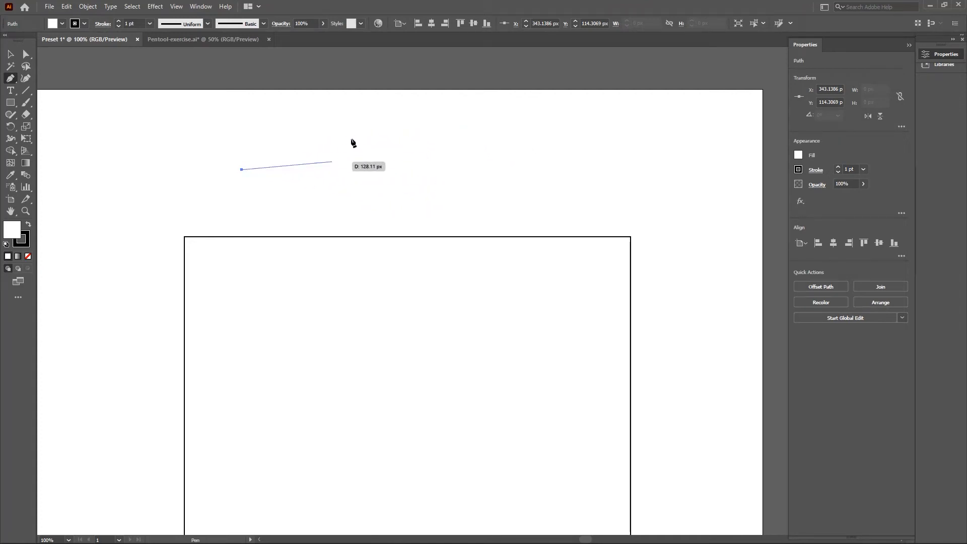
click(386, 109)
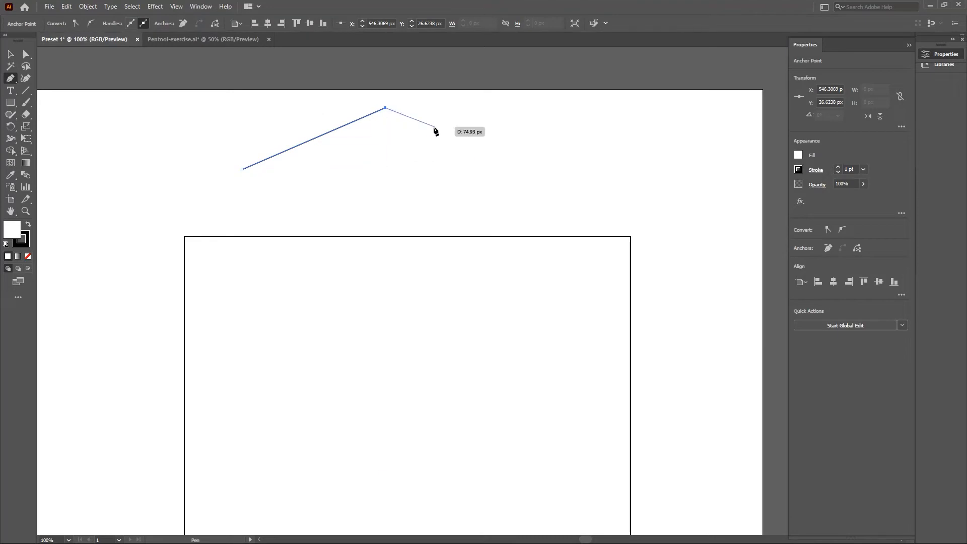
scroll(401, 124, up, 2)
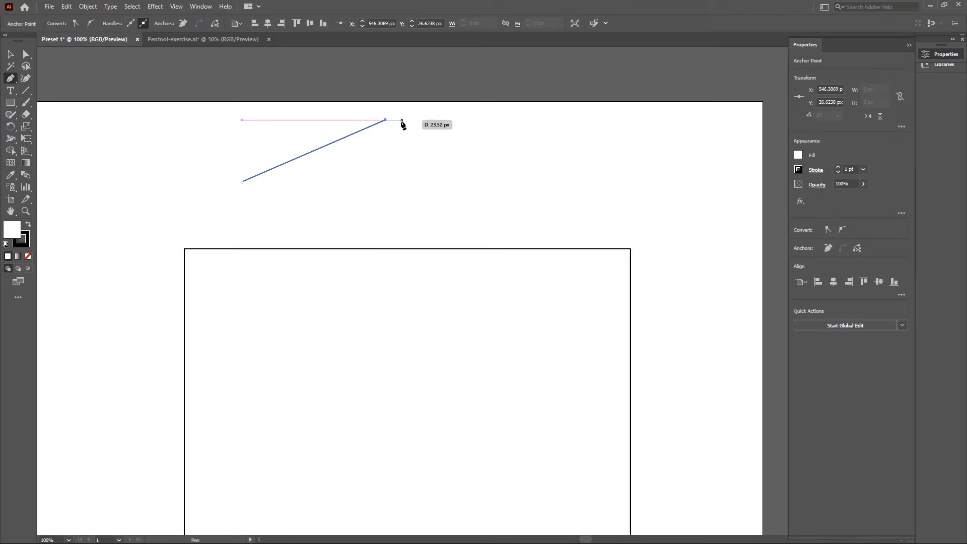
alt+scroll(393, 154, up, 3)
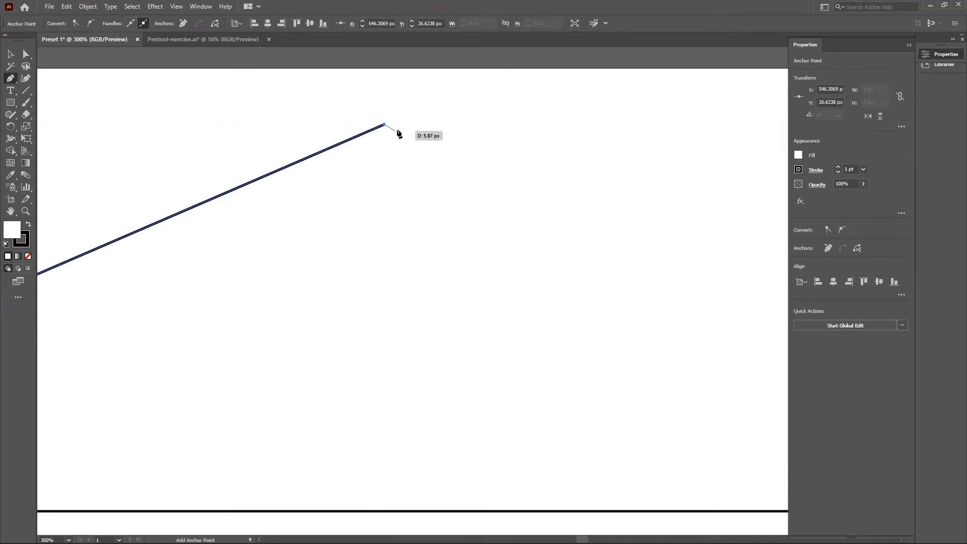
alt+scroll(406, 160, down, 1)
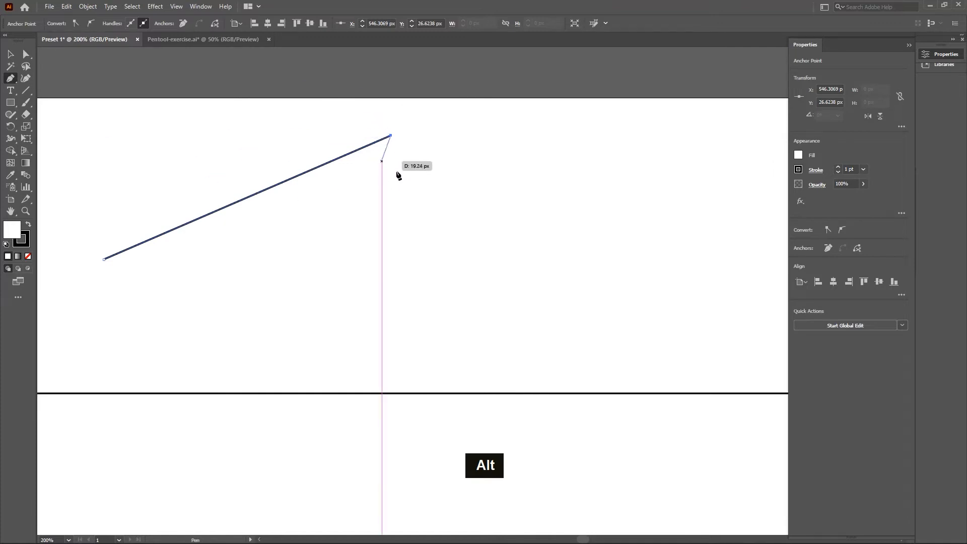
ctrl+click(428, 160)
alt+scroll(545, 190, down, 2)
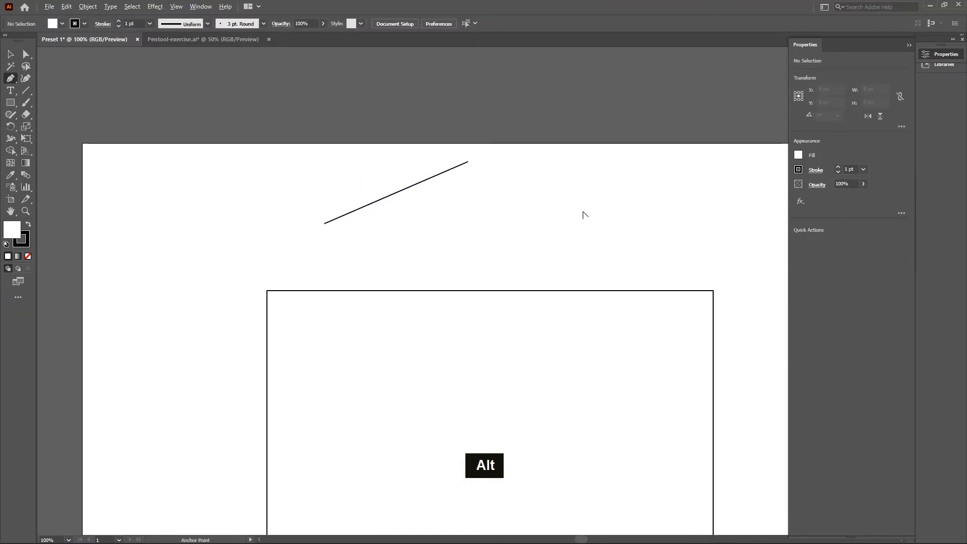
Draw two more separate diagonal lines beside the first one with the Pen tool, ending each as an open path.
alt+scroll(584, 214, up, 3)
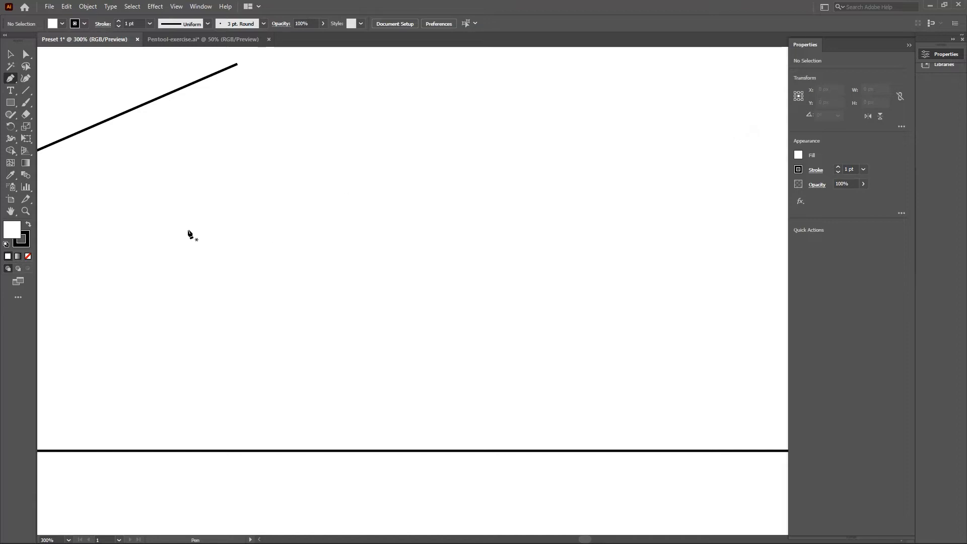
alt+scroll(196, 233, down, 1)
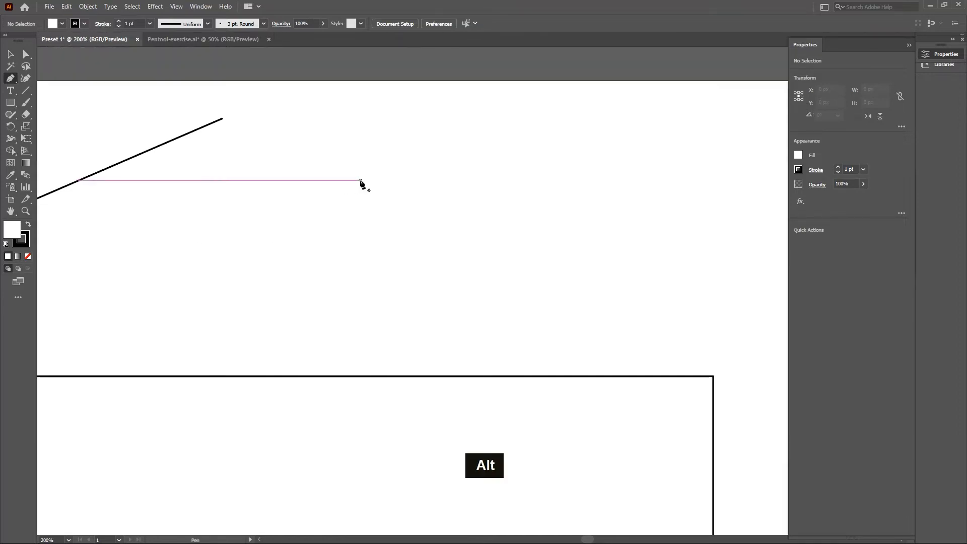
click(338, 223)
click(510, 126)
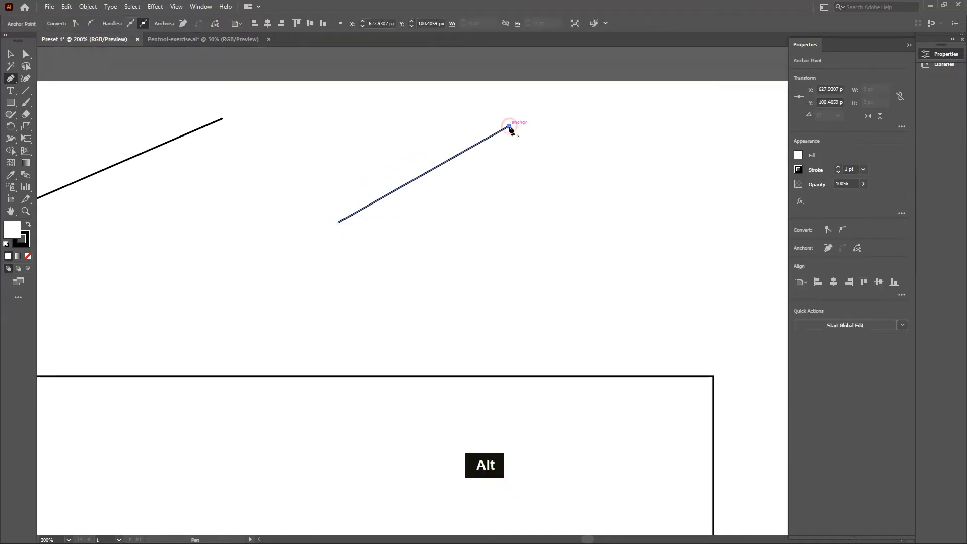
ctrl+click(538, 179)
click(368, 265)
click(626, 143)
ctrl+click(652, 233)
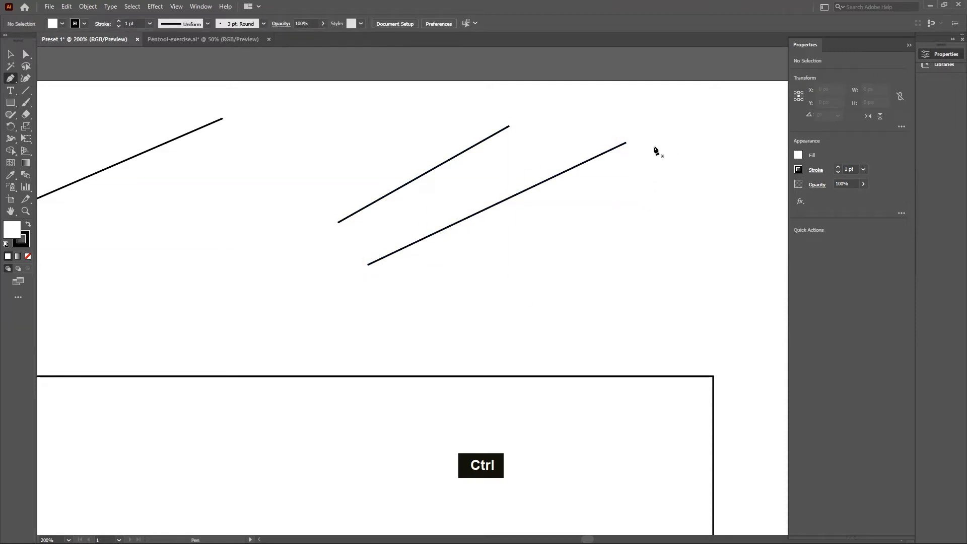
scroll(655, 146, up, 2)
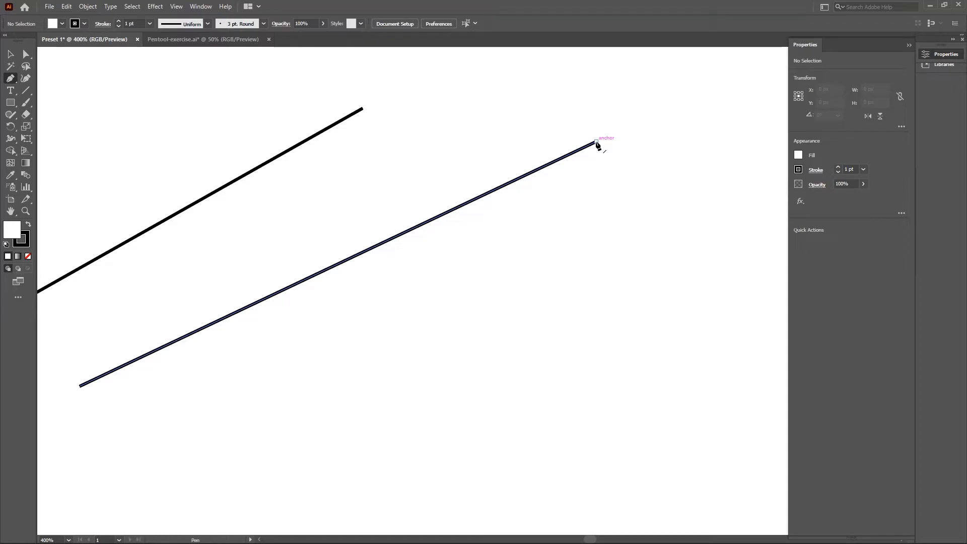
click(562, 79)
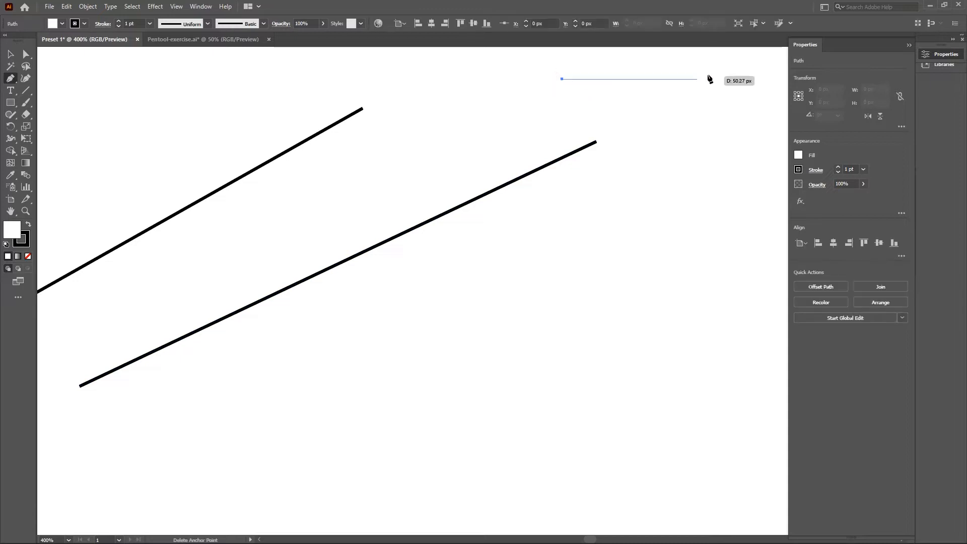
click(720, 107)
key(ctrl)
key(ctrl+z)
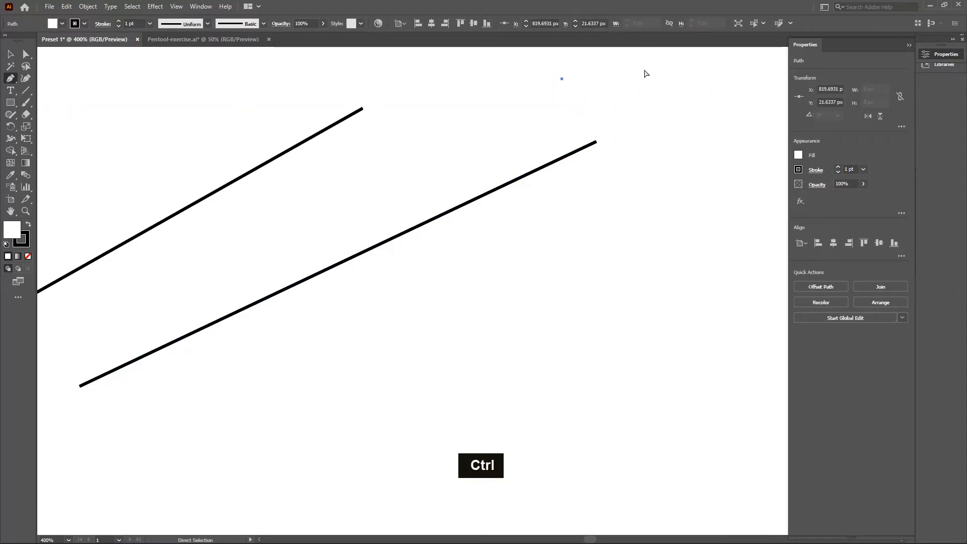
ctrl+click(650, 93)
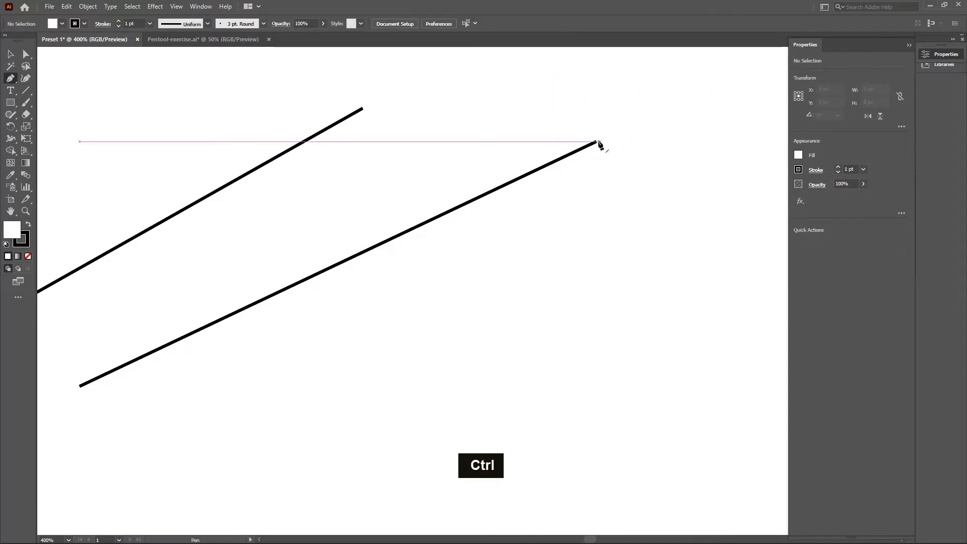
Continue the longer, lower line from its upper endpoint and close it into a triangle about 211 × 128 px.
click(597, 142)
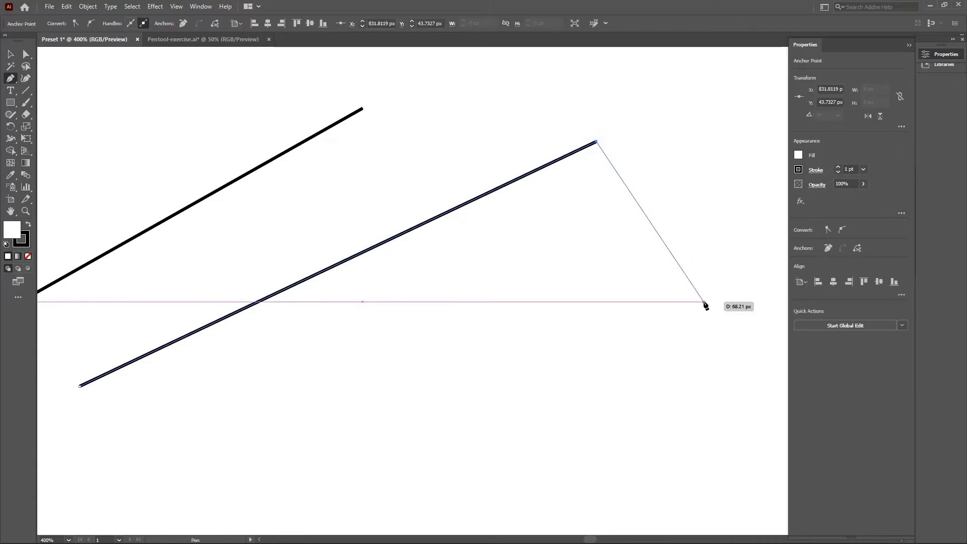
alt+scroll(704, 303, down, 2)
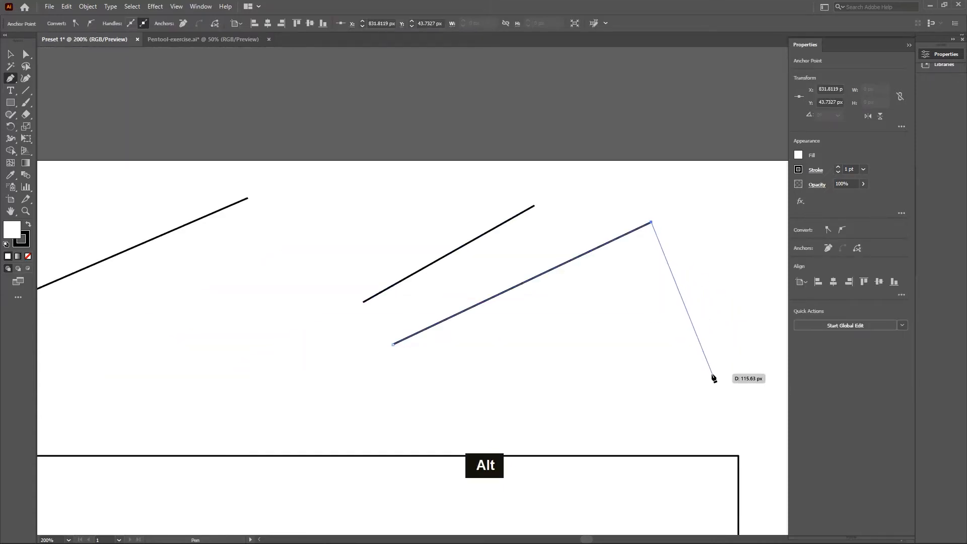
click(690, 403)
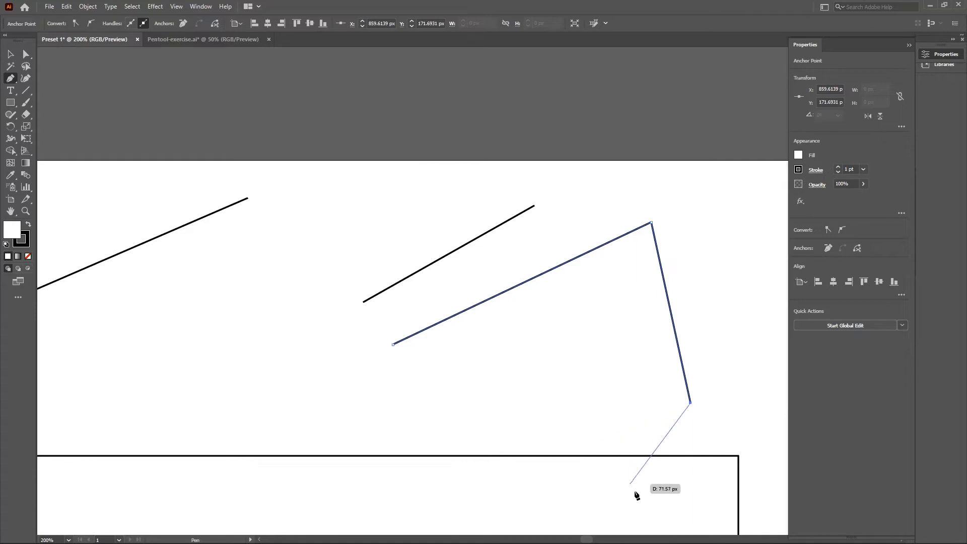
alt+scroll(363, 425, up, 2)
alt+scroll(391, 417, down, 2)
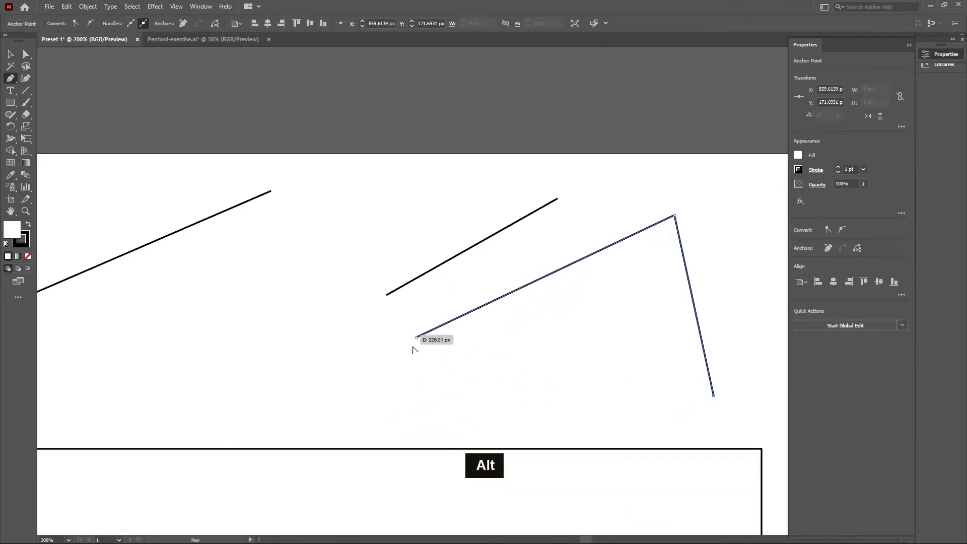
alt+scroll(437, 359, up, 1)
alt+scroll(413, 352, up, 2)
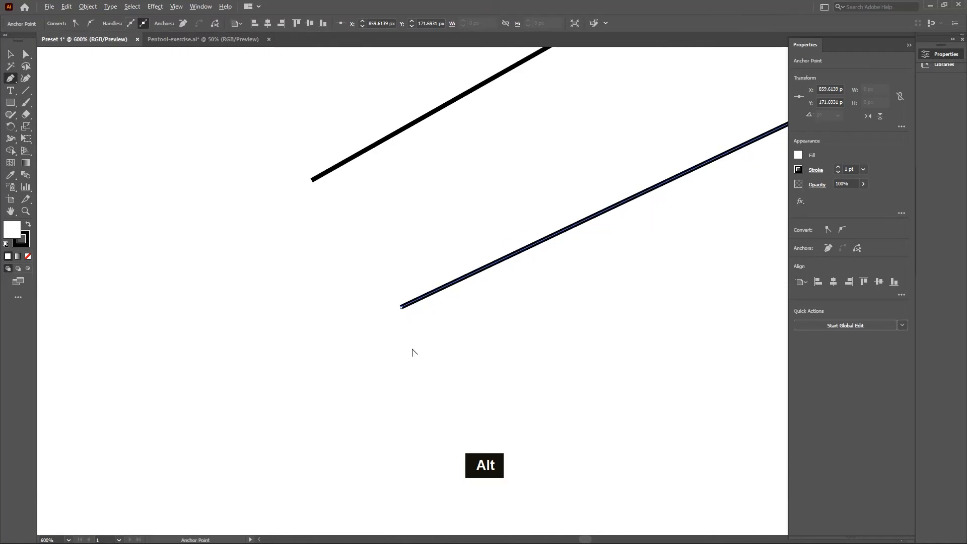
click(402, 307)
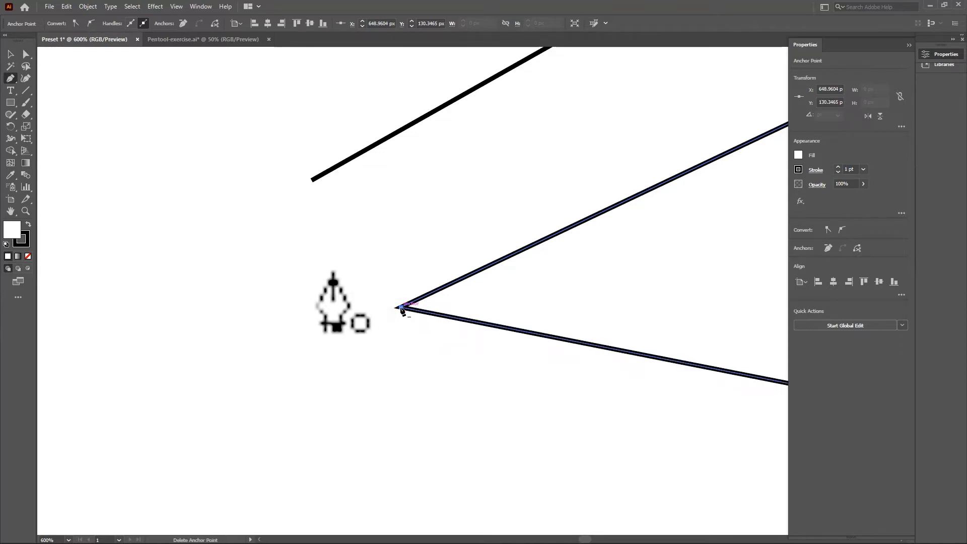
scroll(554, 373, down, 5)
scroll(675, 380, up, 2)
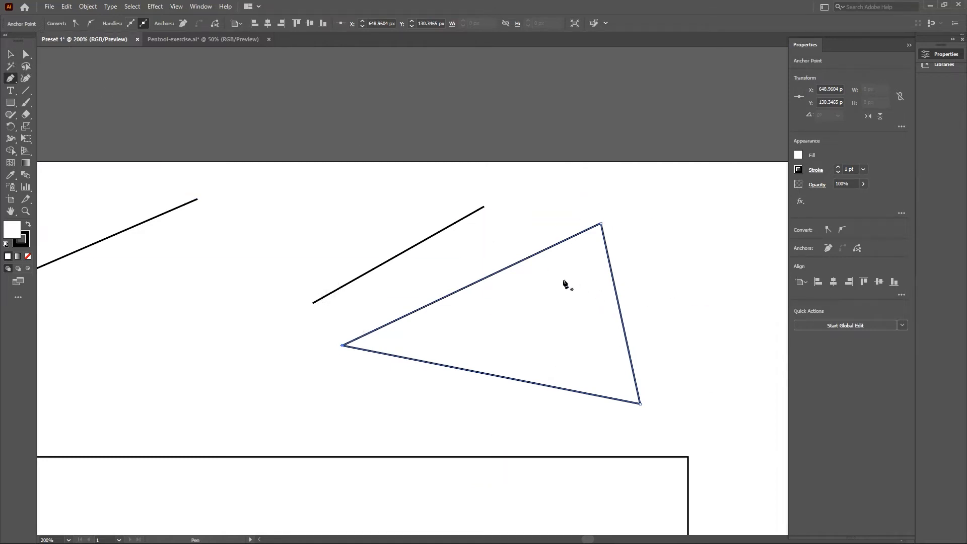
scroll(584, 363, up, 1)
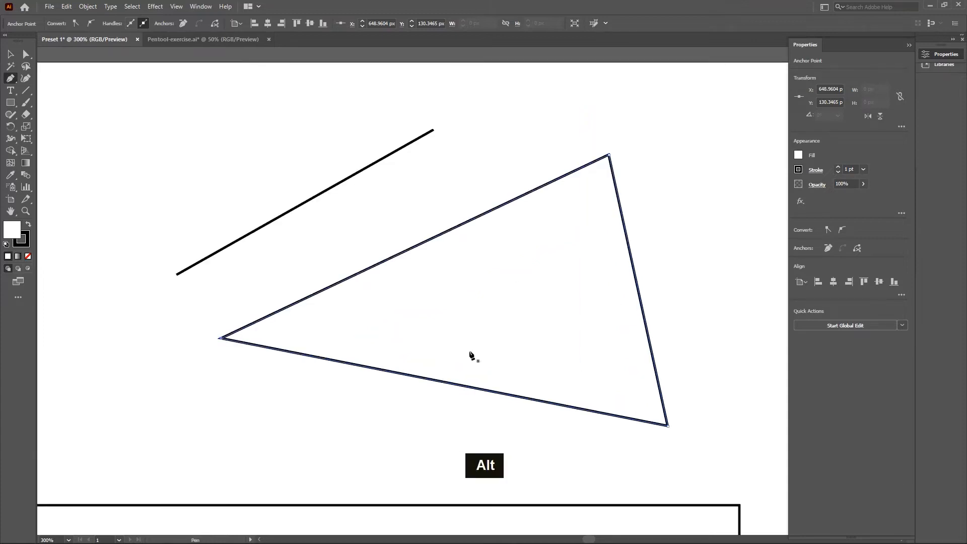
Undo the stray anchor point placed beside the triangle and deselect the triangle.
click(659, 108)
key(ctrl+z)
key(v)
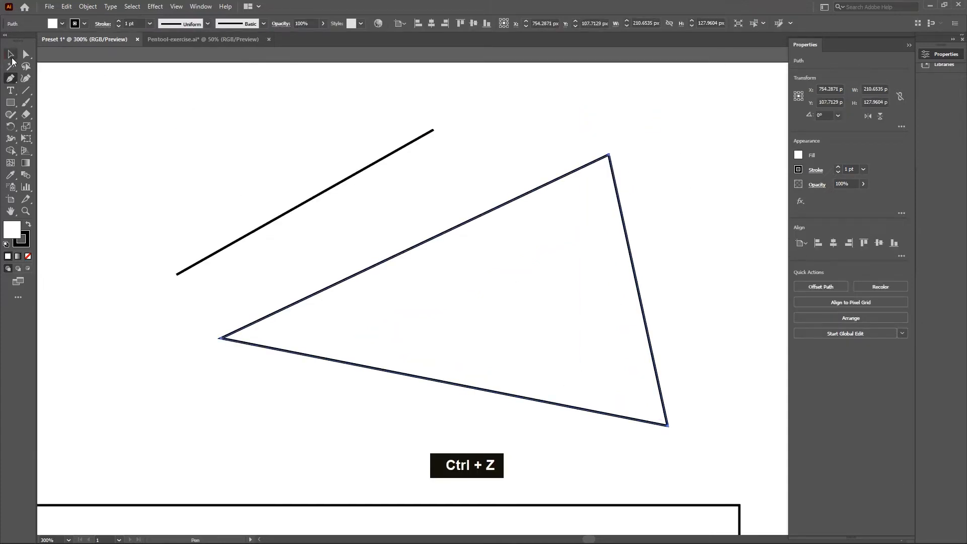
click(687, 86)
scroll(557, 210, down, 2)
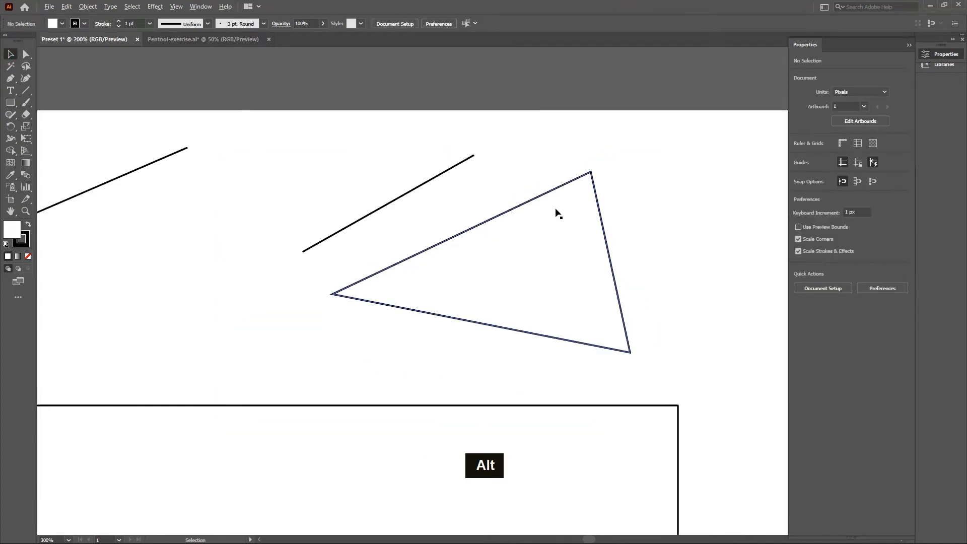
Draw an open path of four connected straight segments running from below the first line to above the triangle, and leave it unclosed.
click(12, 80)
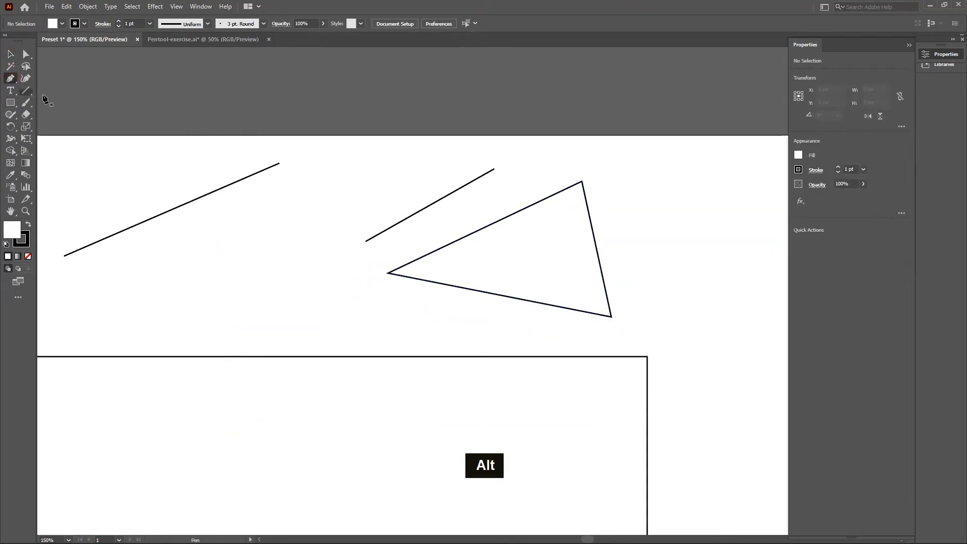
click(163, 271)
click(287, 203)
click(363, 199)
click(469, 152)
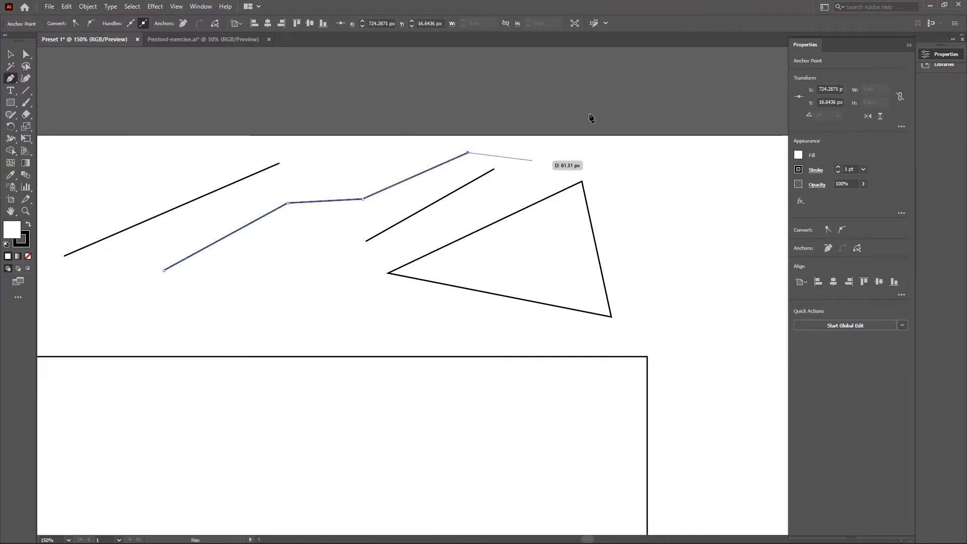
click(519, 151)
key(ctrl)
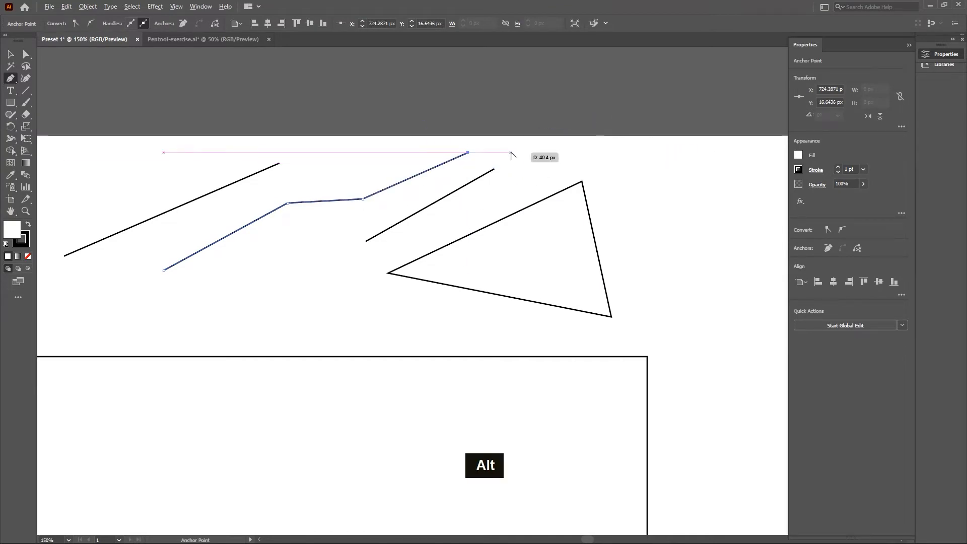
scroll(510, 154, up, 3)
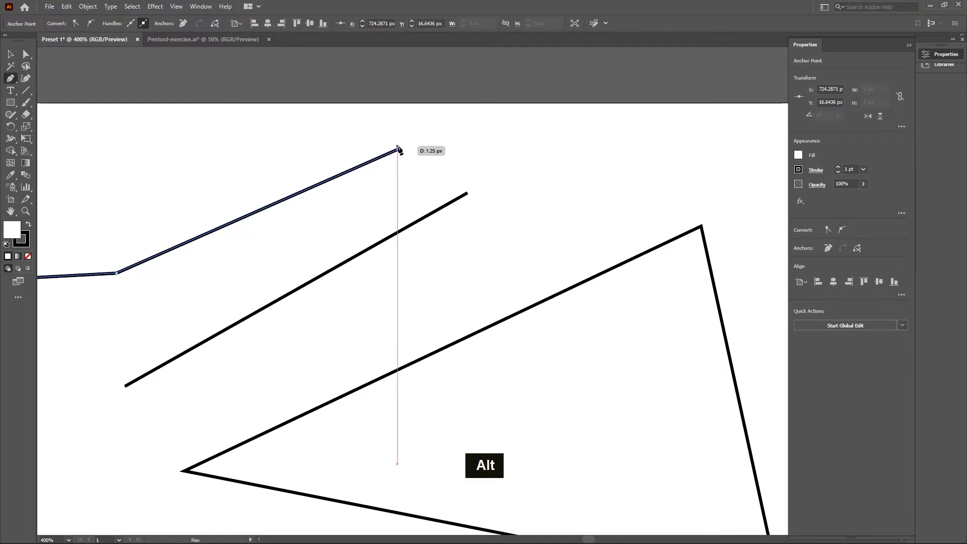
scroll(648, 139, down, 1)
scroll(647, 138, down, 1)
click(620, 133)
ctrl+click(657, 184)
Select the multi-segment path, the two single lines and the triangle one after another to compare open and closed paths, and deselect.
scroll(675, 252, up, 1)
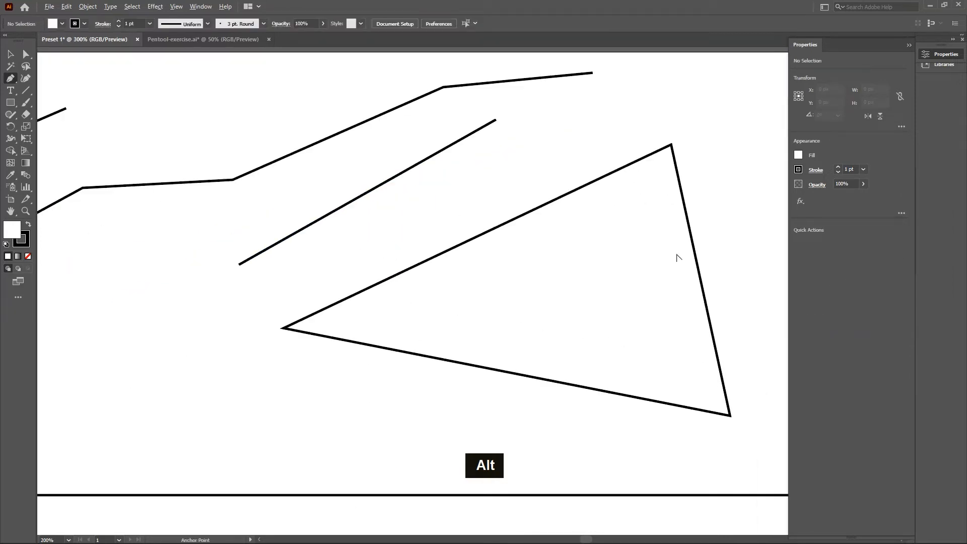
scroll(676, 257, down, 2)
key(v)
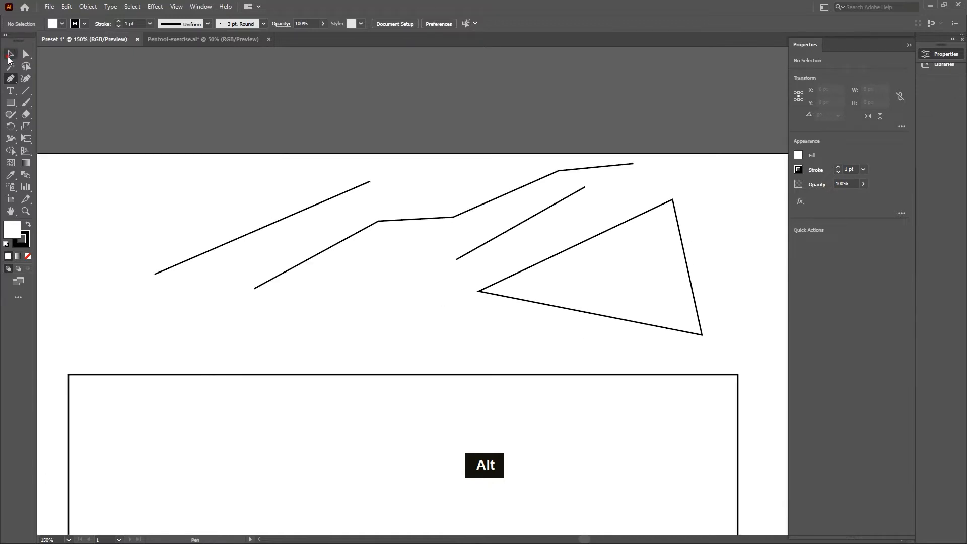
click(504, 196)
click(533, 216)
click(317, 207)
click(597, 291)
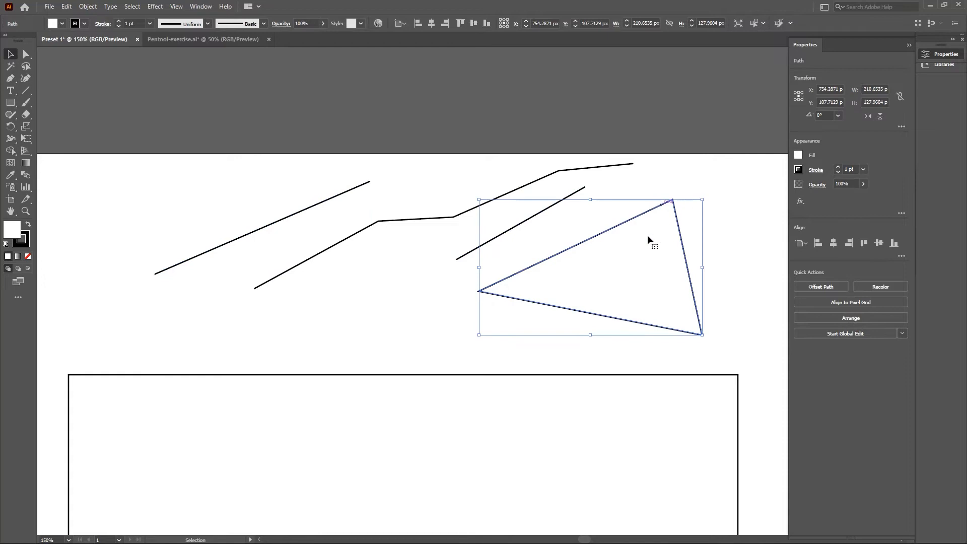
scroll(676, 270, down, 2)
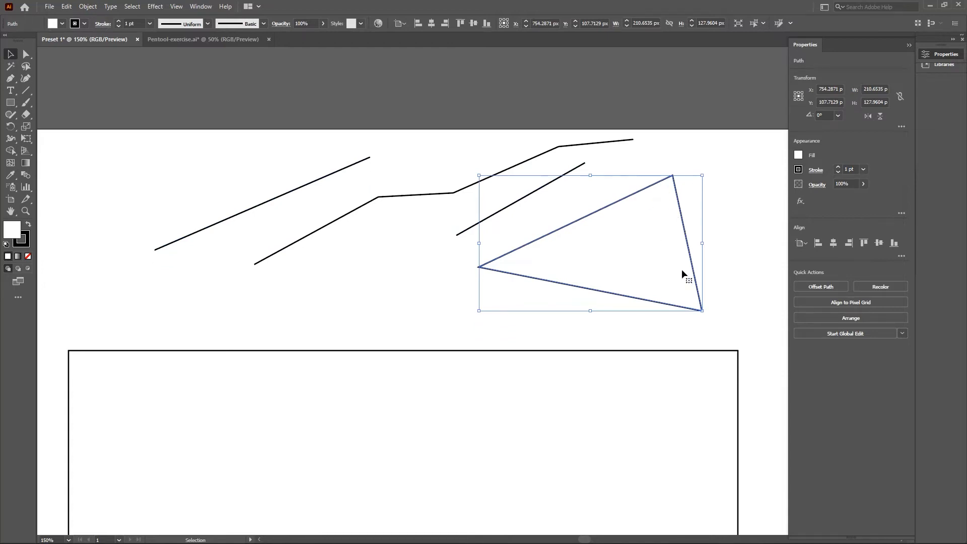
click(679, 135)
scroll(687, 208, down, 2)
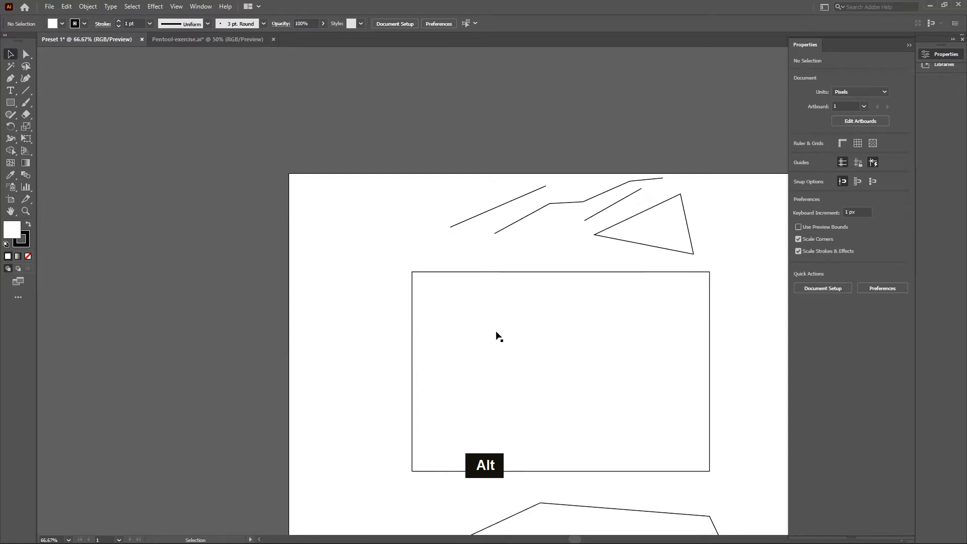
scroll(494, 268, up, 1)
scroll(701, 247, down, 1)
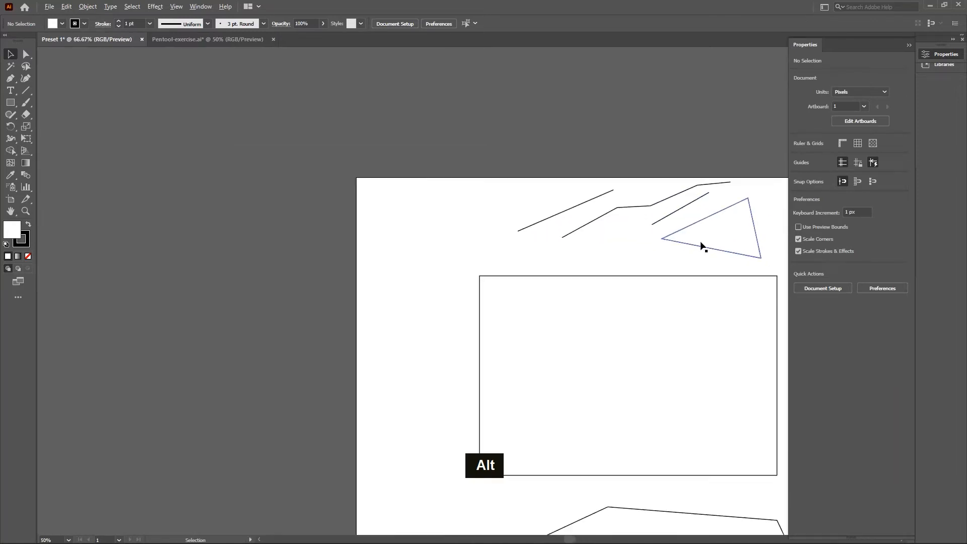
scroll(701, 248, up, 2)
scroll(713, 242, down, 3)
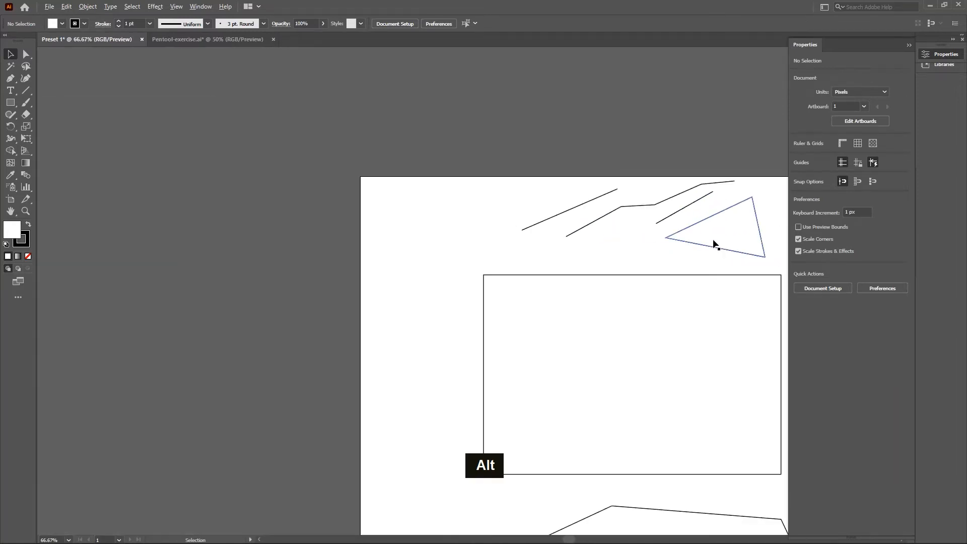
scroll(755, 257, up, 2)
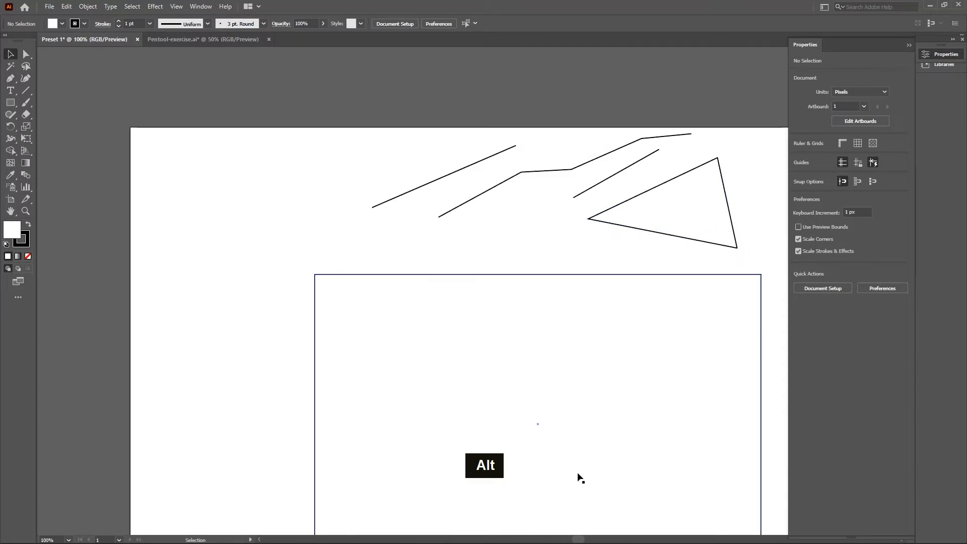
drag(583, 539, 592, 539)
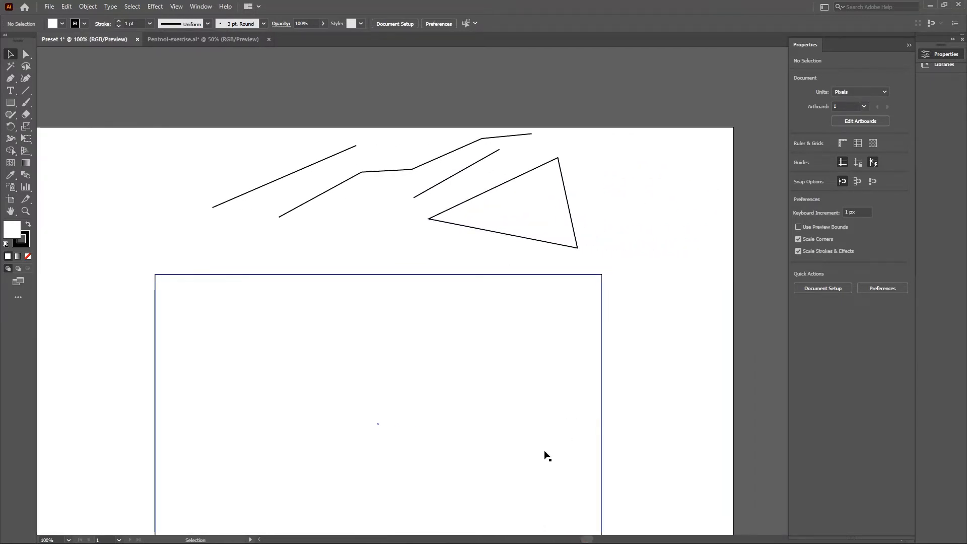
scroll(516, 392, down, 1)
scroll(516, 396, down, 3)
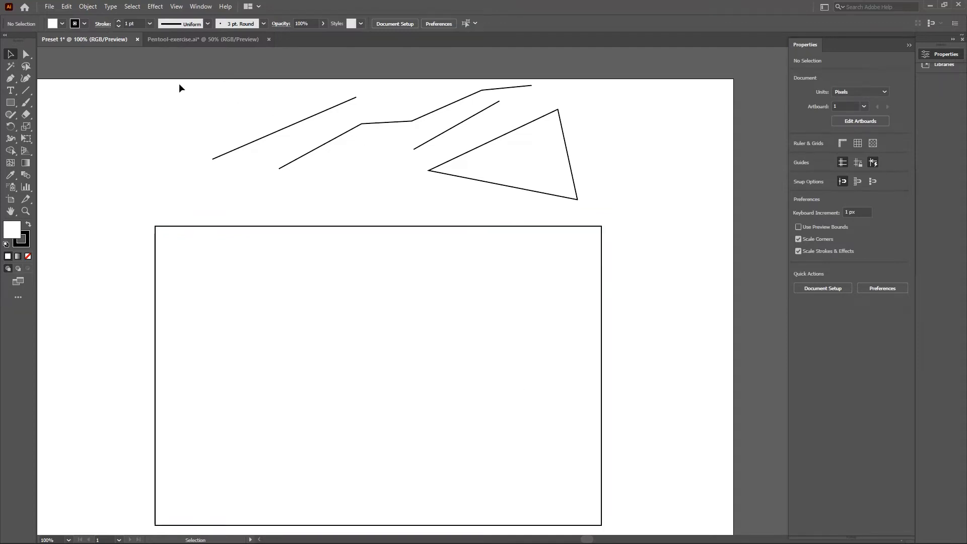
Switch to the Pentool-exercise.ai document and show its first artboard with the Pen tool exercises.
click(173, 39)
scroll(677, 207, down, 2)
scroll(725, 206, up, 2)
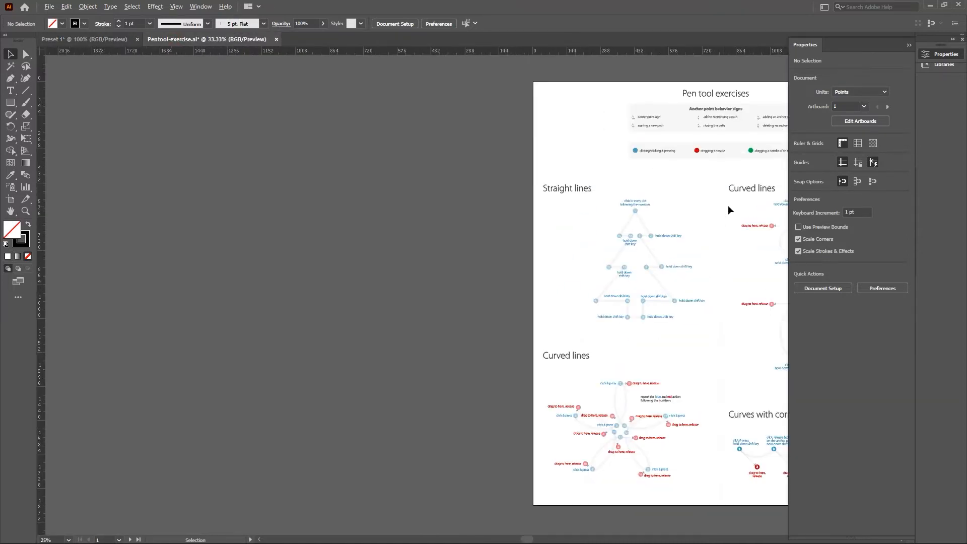
drag(560, 539, 589, 539)
scroll(454, 311, up, 3)
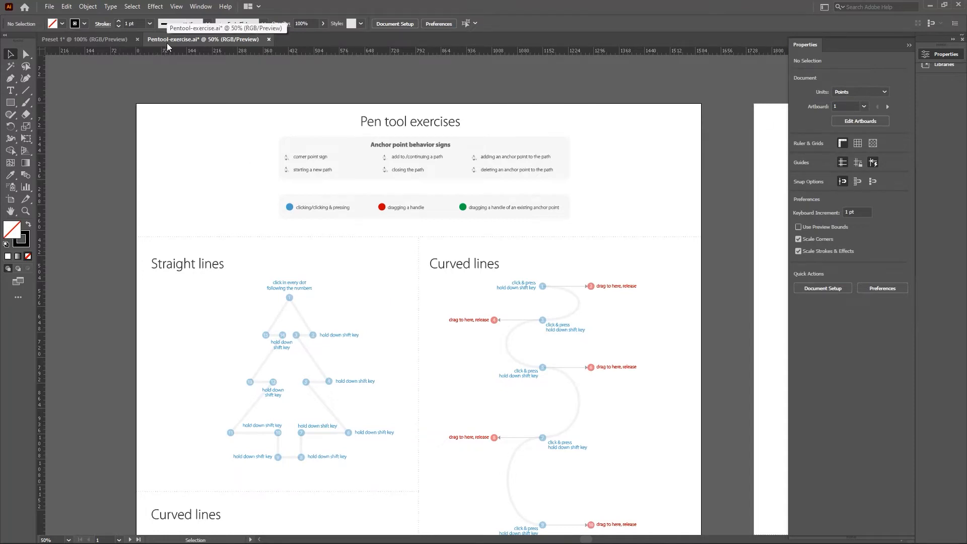
Look over the exercise sheet and activate the Pen tool for the Straight lines tree exercise.
scroll(494, 242, down, 4)
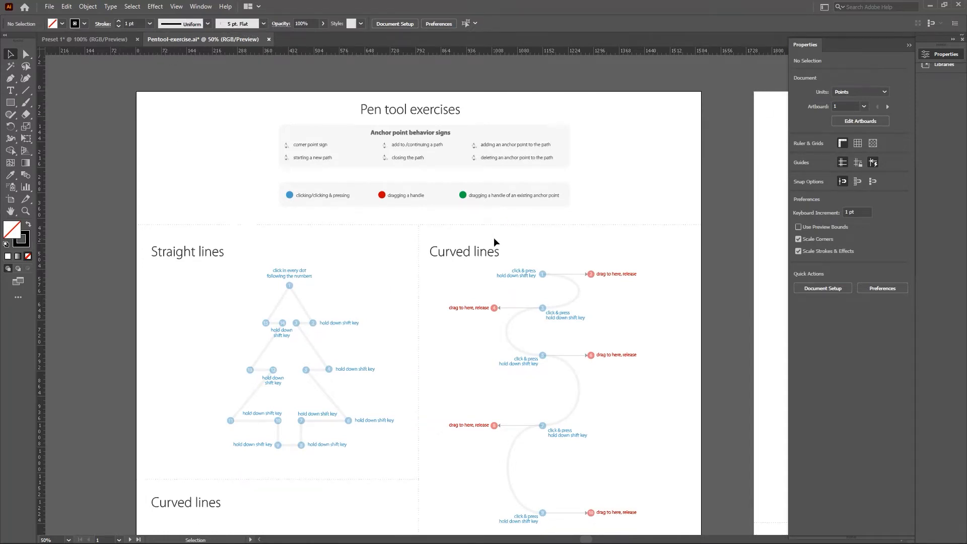
scroll(494, 243, down, 1)
scroll(494, 237, down, 1)
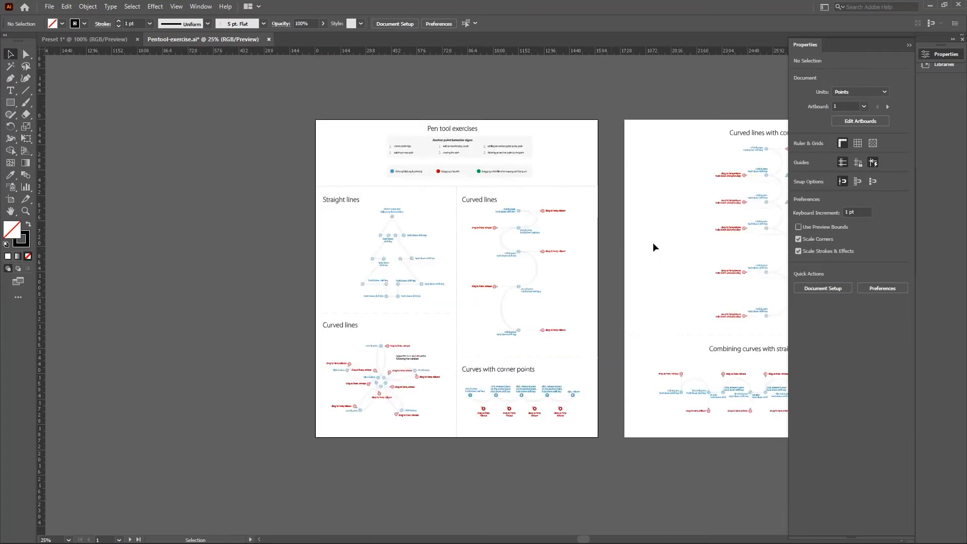
scroll(655, 243, down, 1)
scroll(659, 242, up, 2)
scroll(663, 243, up, 1)
scroll(663, 243, down, 1)
scroll(355, 243, up, 1)
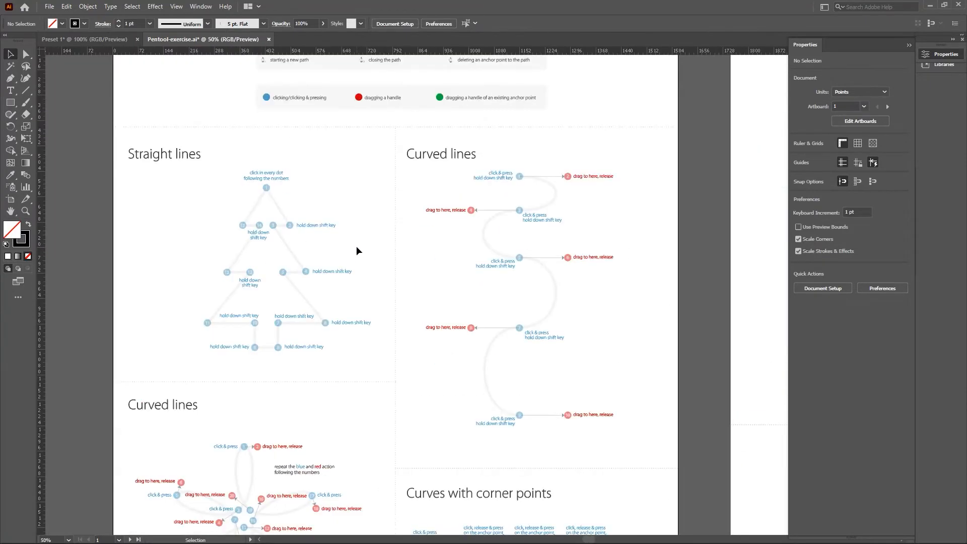
scroll(356, 246, up, 1)
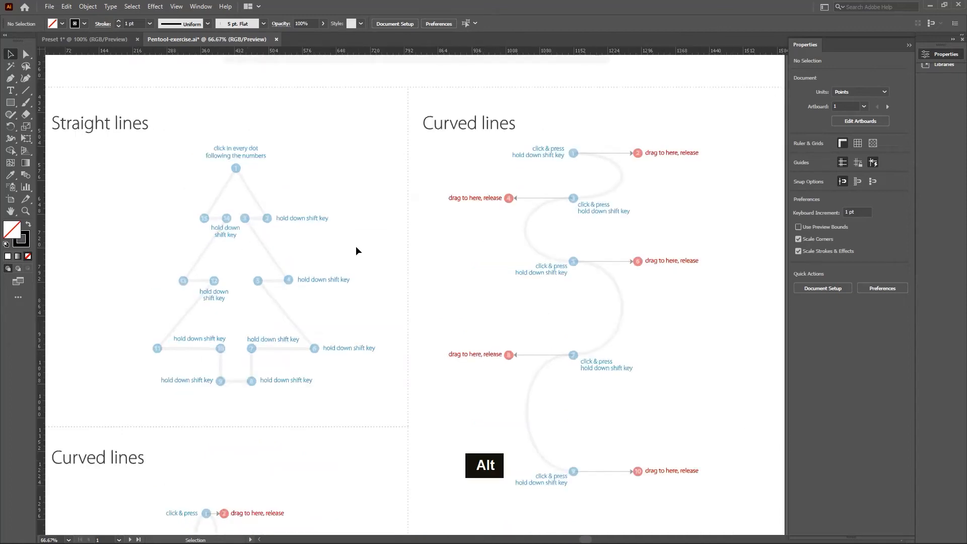
scroll(214, 162, up, 1)
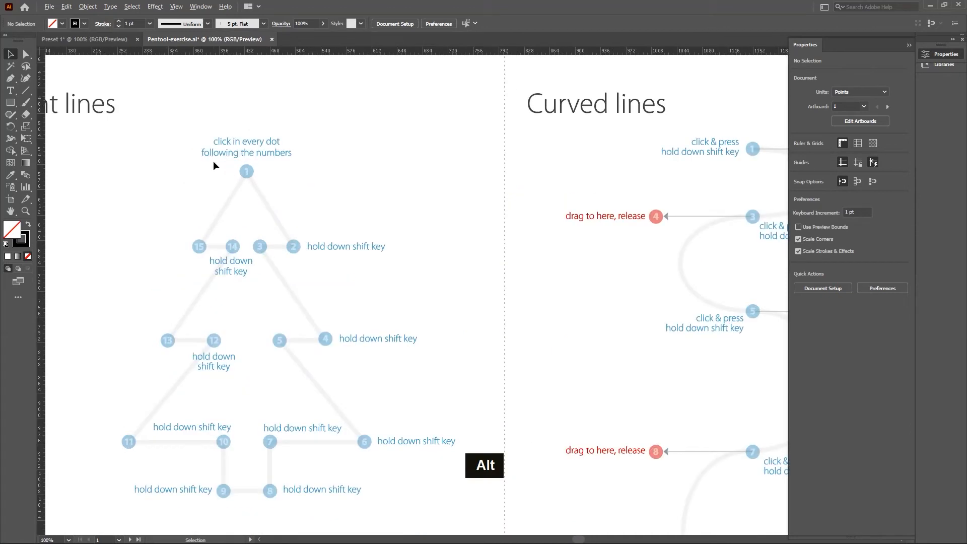
click(11, 79)
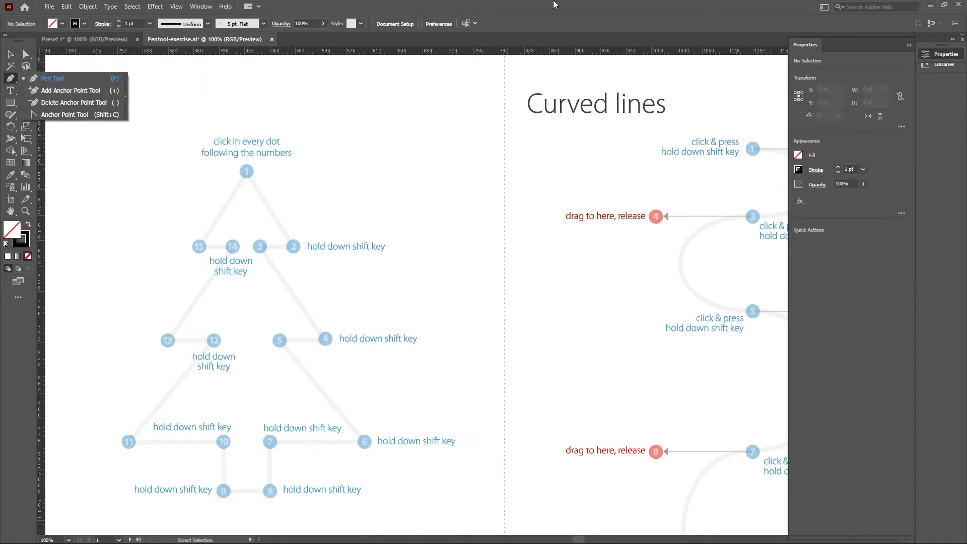
Examine the curved-line, flower and corner-point exercises on the first artboard and the combined exercises on the second.
scroll(291, 147, down, 2)
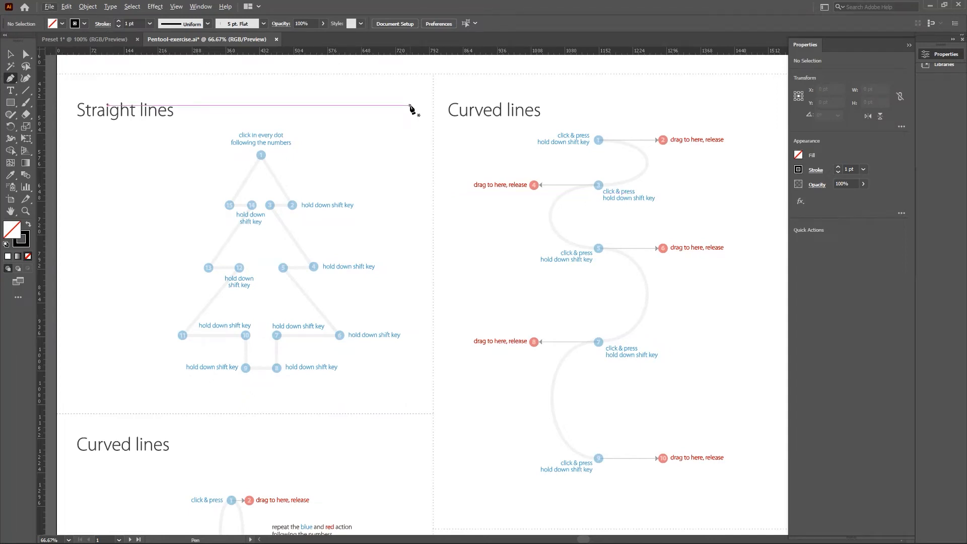
scroll(485, 99, down, 3)
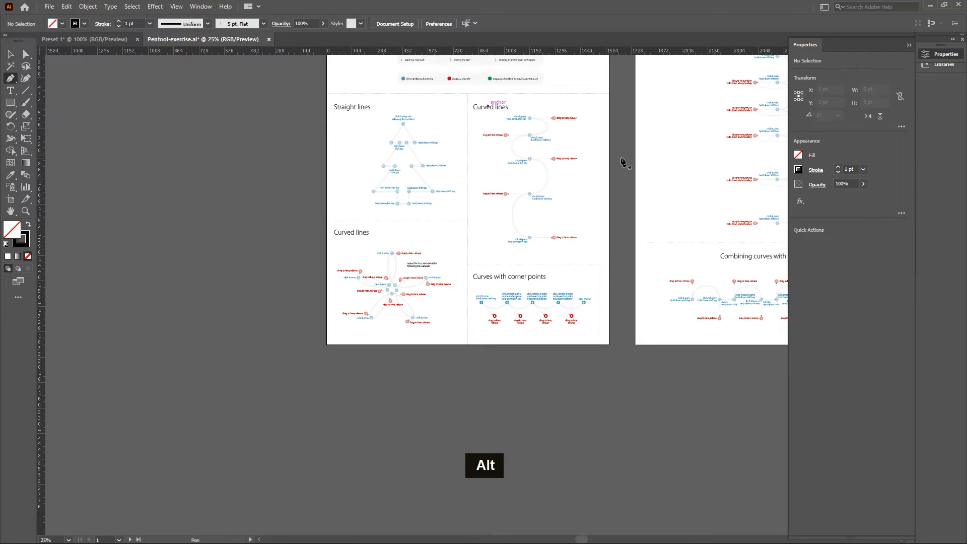
scroll(642, 146, up, 3)
scroll(190, 176, down, 2)
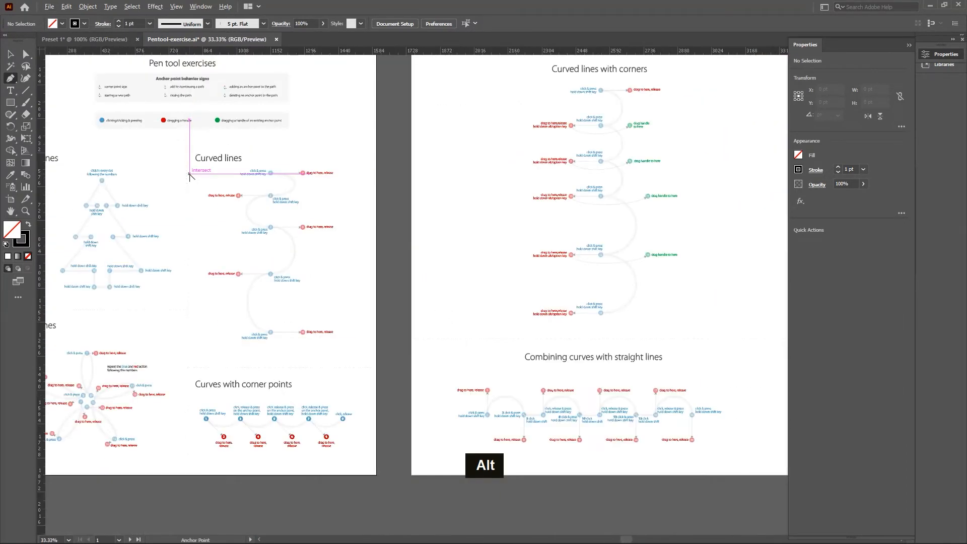
scroll(158, 187, up, 1)
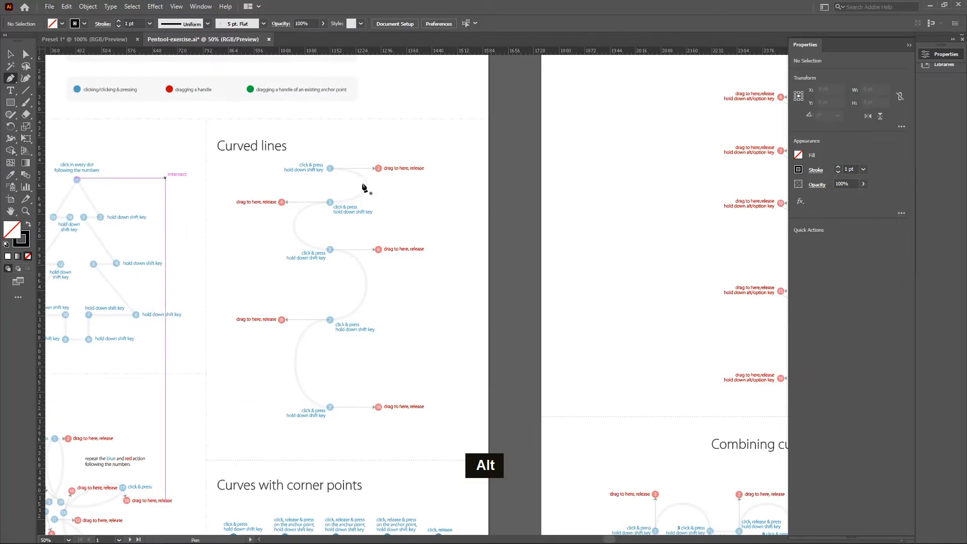
scroll(197, 178, down, 2)
scroll(120, 206, up, 3)
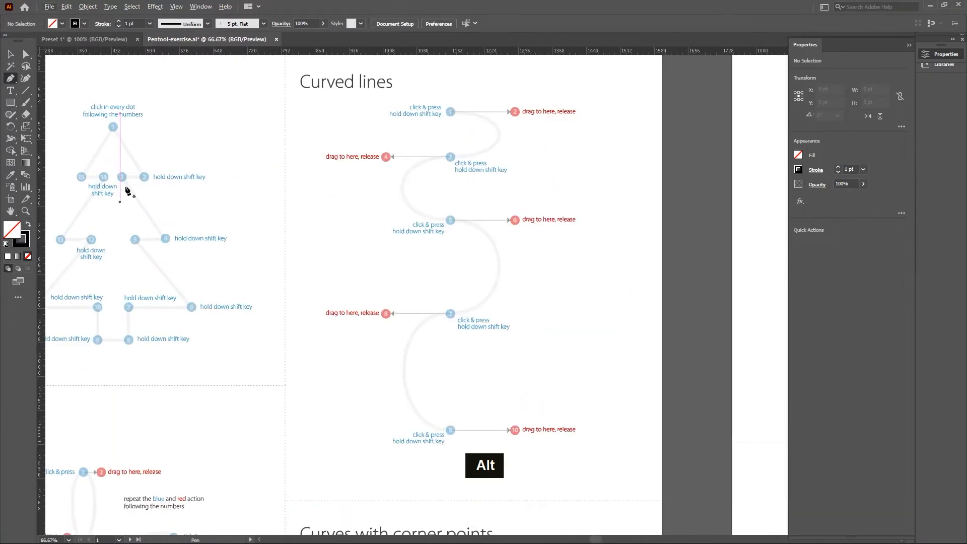
scroll(471, 162, down, 1)
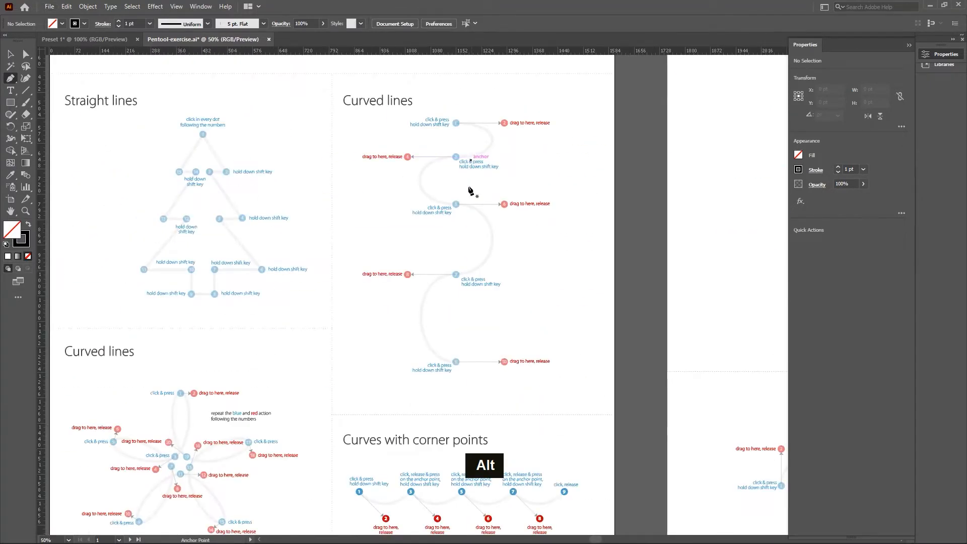
scroll(504, 265, down, 5)
scroll(142, 330, up, 2)
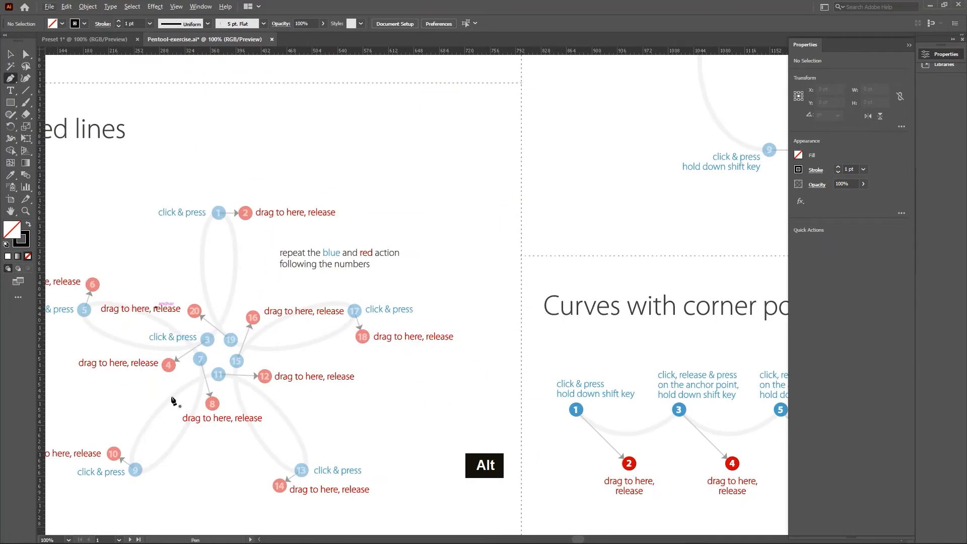
scroll(375, 355, down, 4)
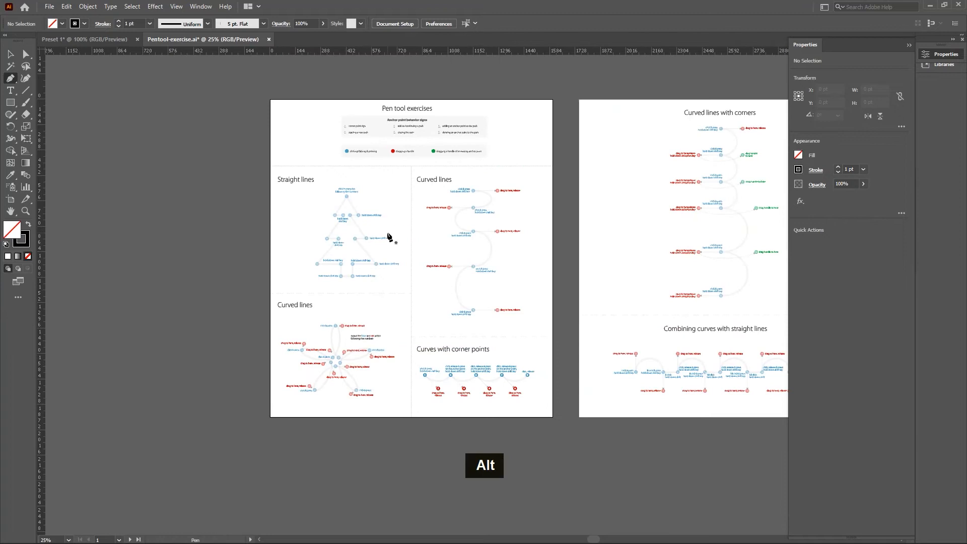
scroll(388, 235, up, 2)
scroll(532, 210, up, 2)
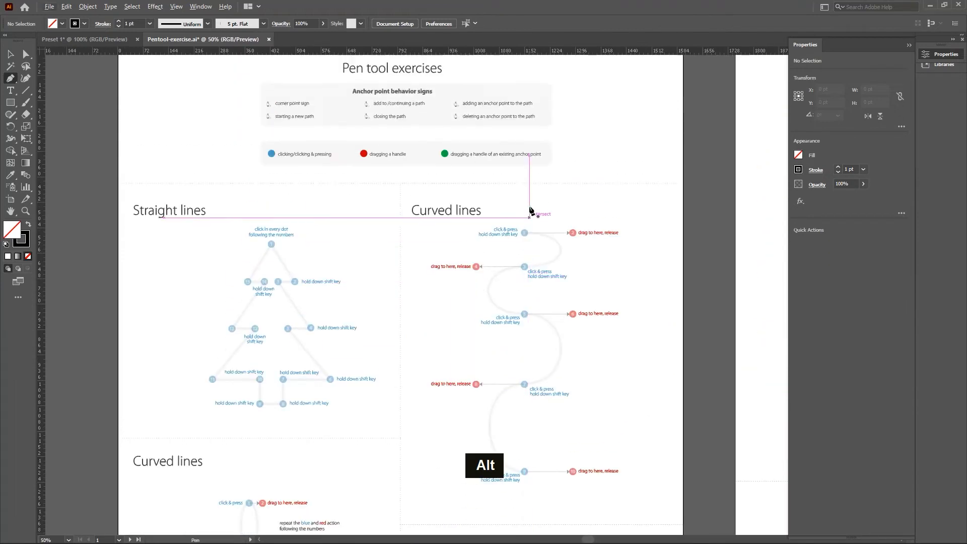
scroll(530, 208, down, 1)
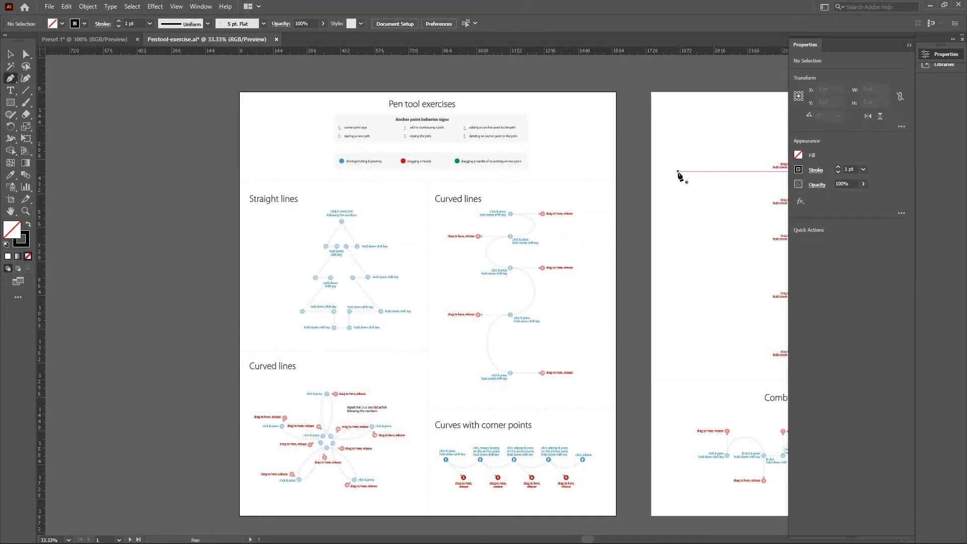
Examine the Straight lines tree exercise, following its numbered dots from 1 to 15 and the notes on holding down the shift key.
scroll(380, 204, up, 2)
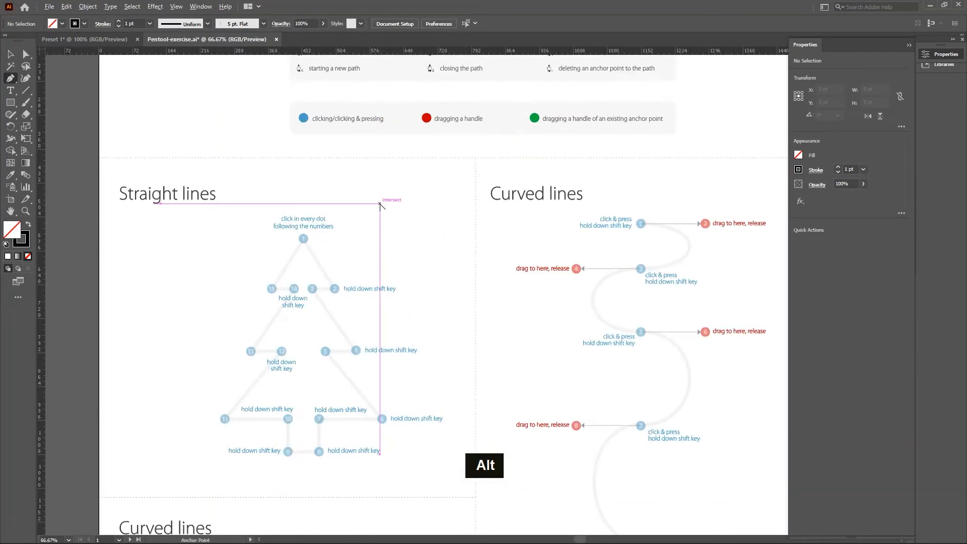
scroll(176, 201, up, 1)
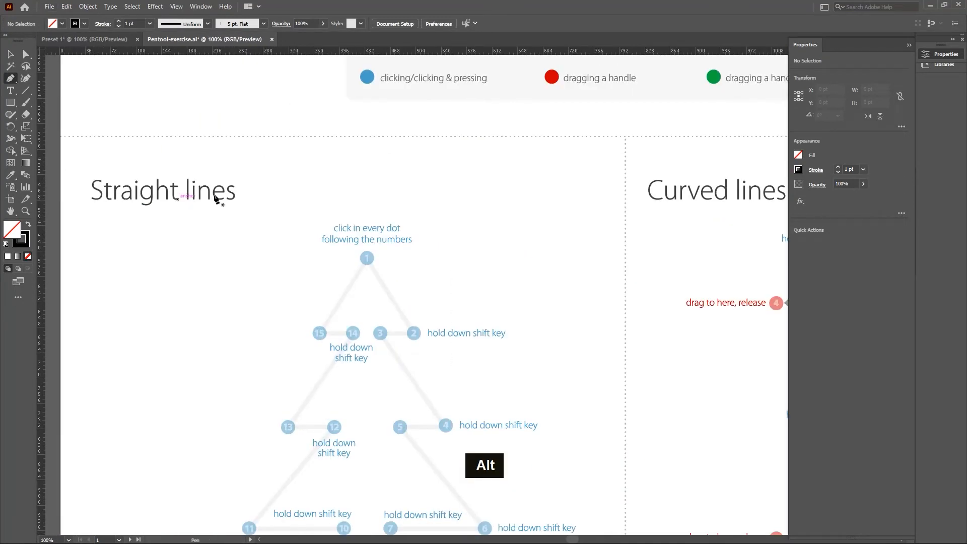
scroll(220, 200, down, 3)
scroll(403, 187, down, 2)
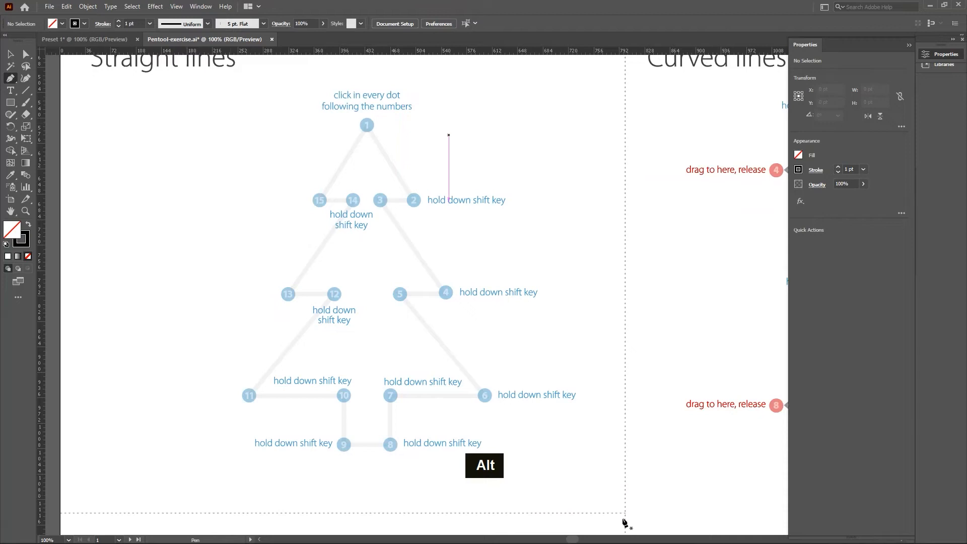
scroll(423, 270, up, 2)
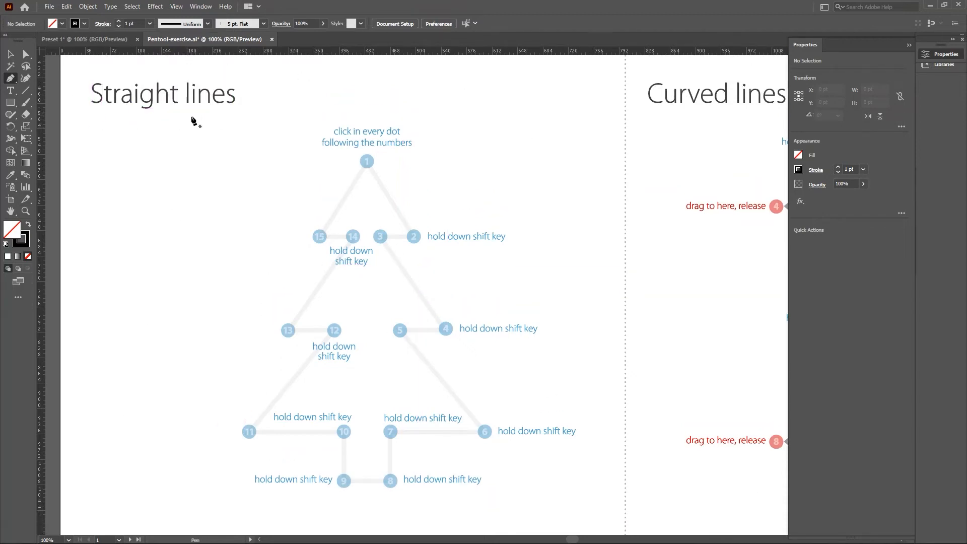
scroll(557, 223, up, 6)
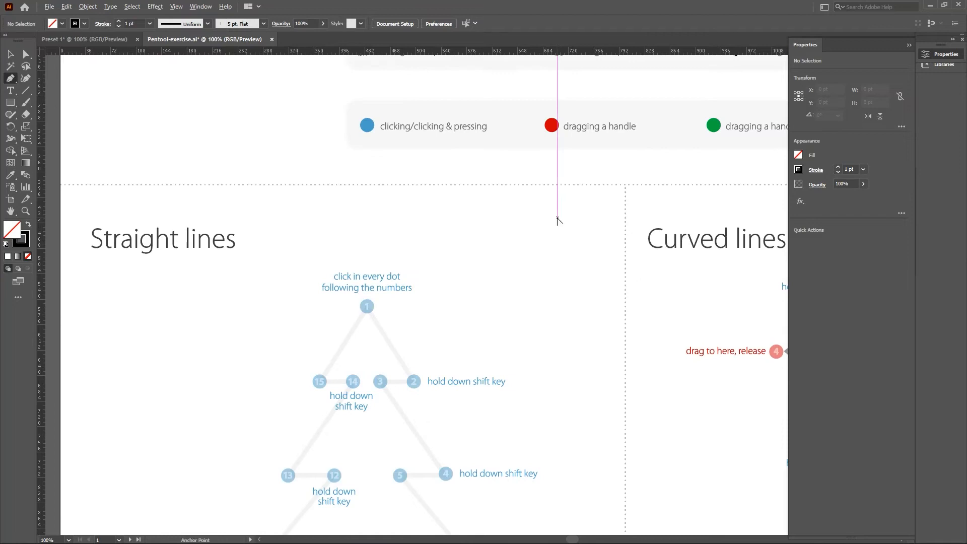
scroll(558, 218, down, 2)
scroll(445, 317, up, 4)
scroll(676, 193, down, 2)
scroll(675, 193, down, 2)
scroll(736, 177, up, 4)
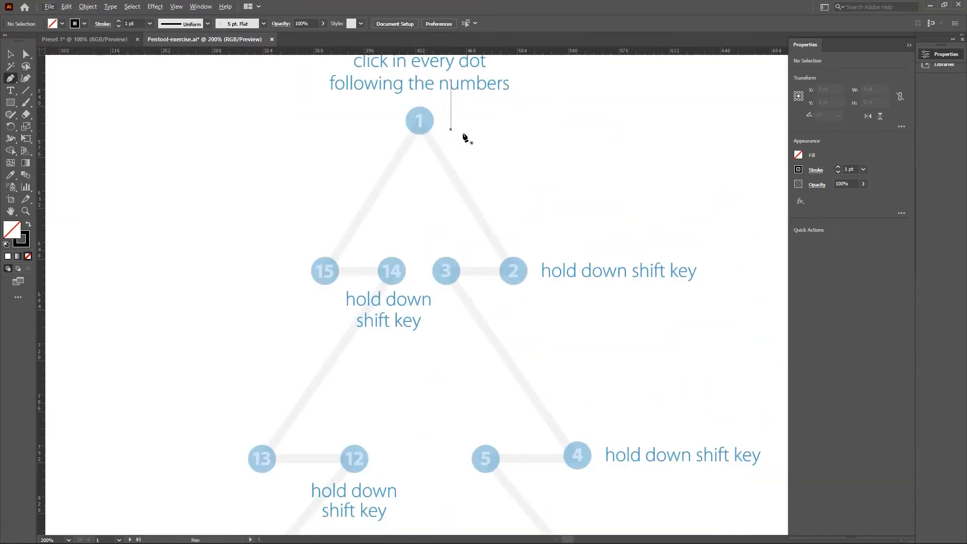
scroll(464, 137, up, 1)
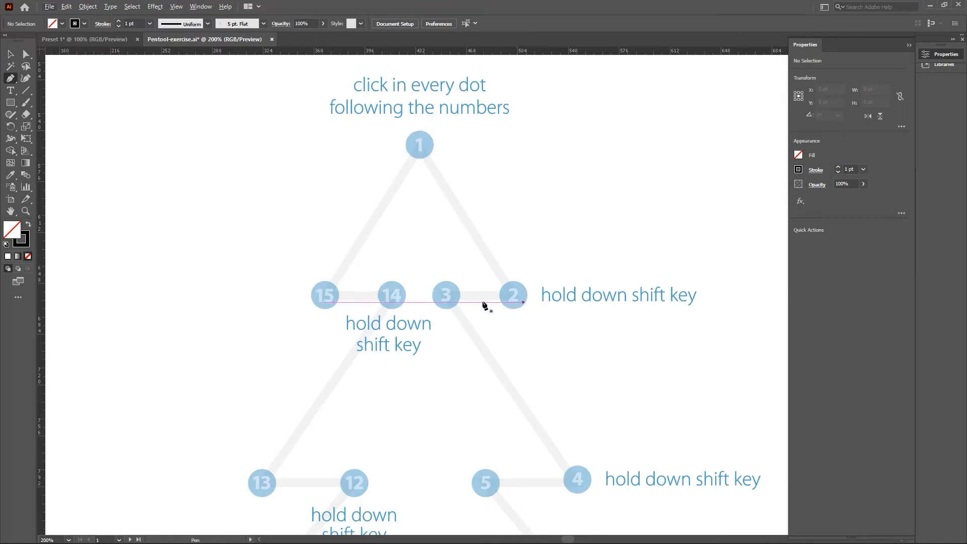
scroll(501, 313, down, 3)
scroll(498, 406, down, 1)
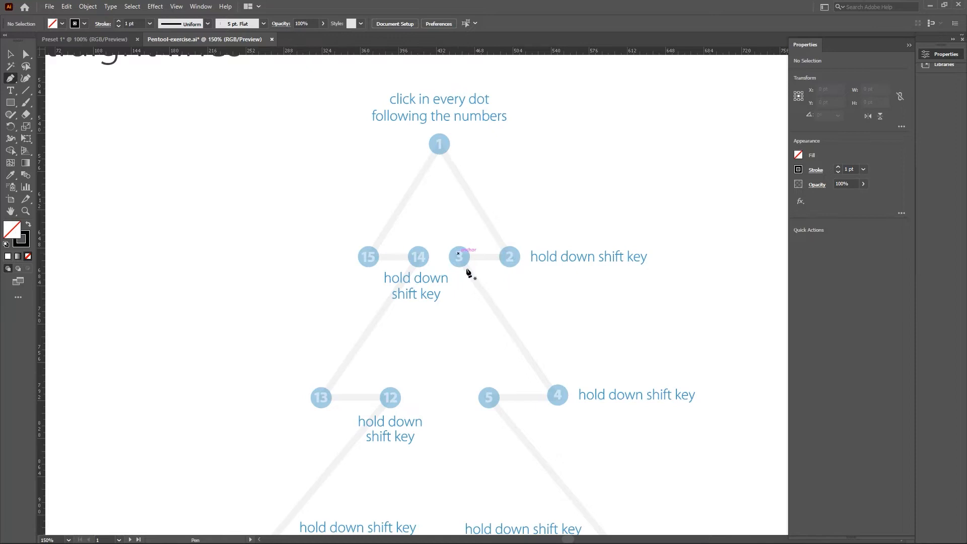
scroll(499, 405, down, 3)
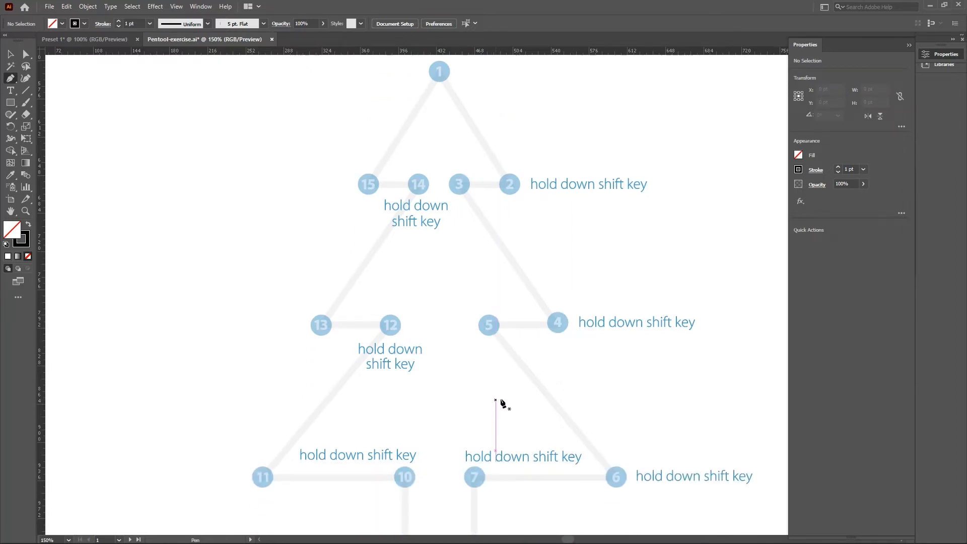
scroll(477, 499, down, 2)
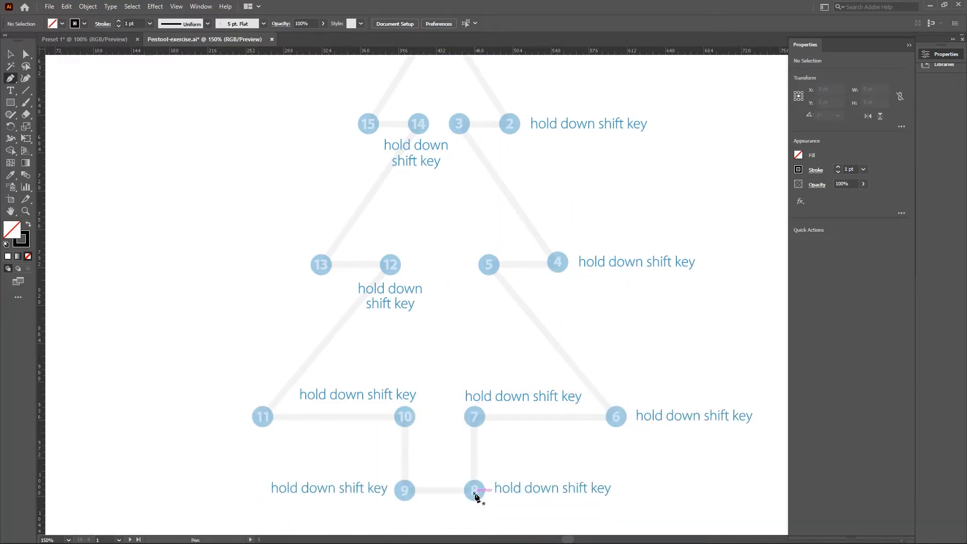
scroll(476, 497, up, 10)
scroll(533, 252, up, 1)
scroll(534, 251, down, 6)
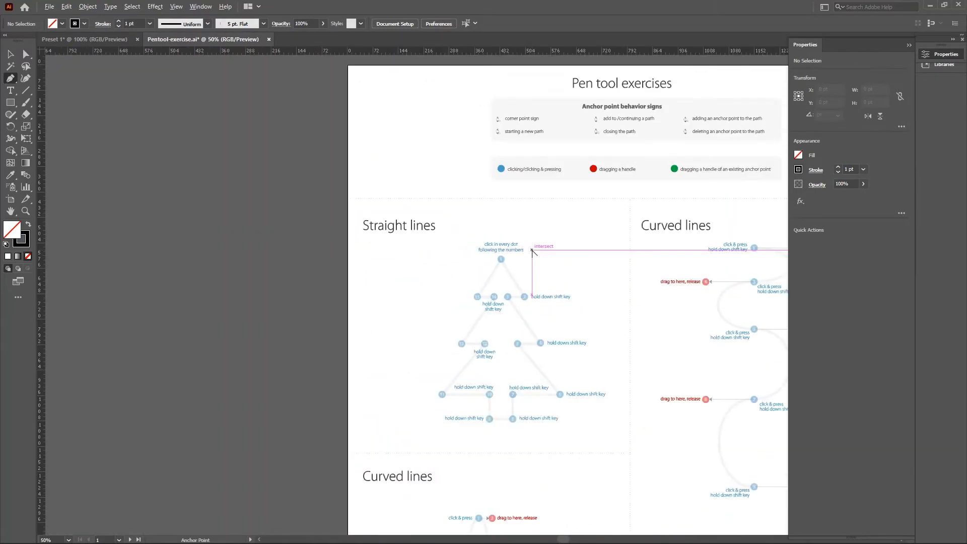
scroll(533, 252, up, 5)
scroll(533, 252, down, 2)
scroll(533, 255, down, 5)
scroll(538, 274, down, 1)
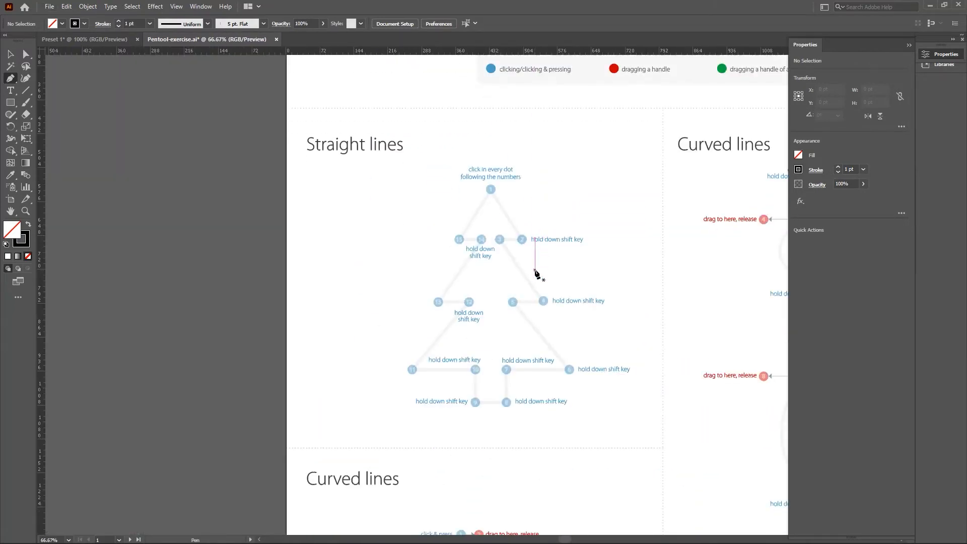
scroll(536, 274, up, 5)
scroll(553, 262, up, 1)
scroll(552, 262, down, 1)
scroll(518, 240, up, 3)
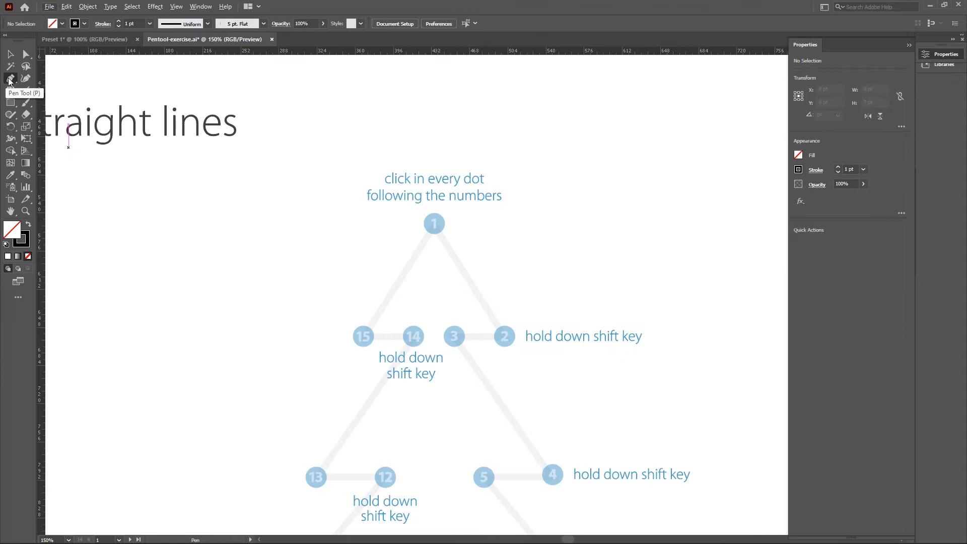
Start the tree path at dot 1 of the Straight lines exercise and draw a straight segment to dot 2.
scroll(472, 230, up, 2)
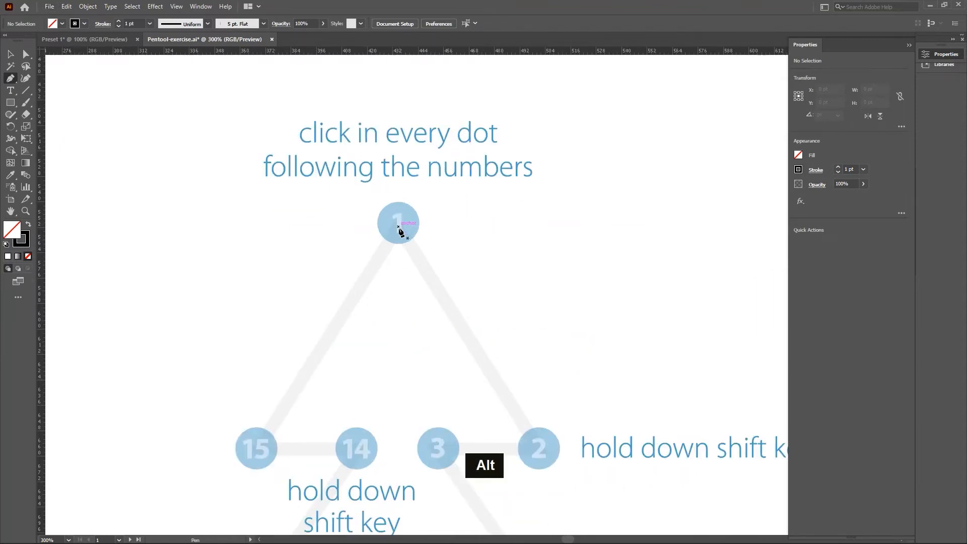
click(398, 227)
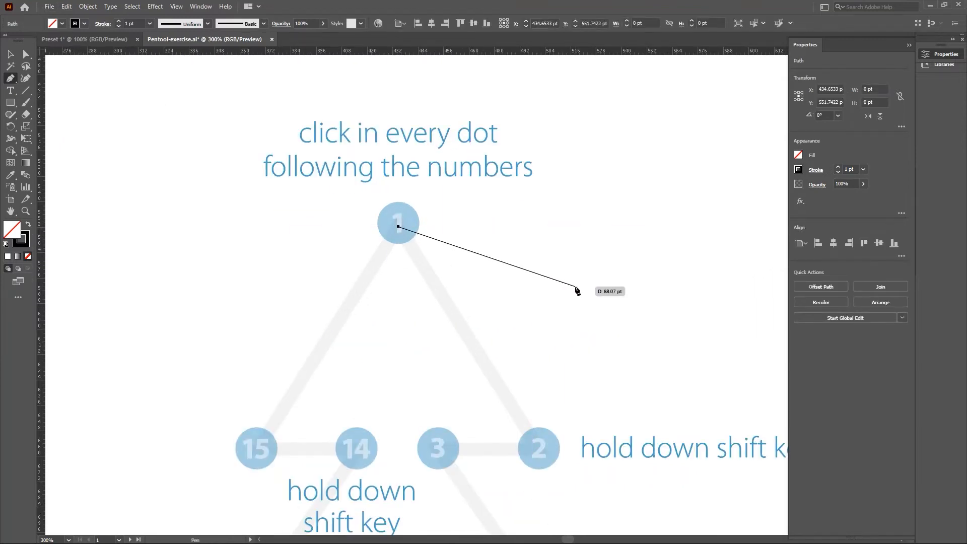
scroll(576, 288, down, 3)
scroll(582, 352, up, 2)
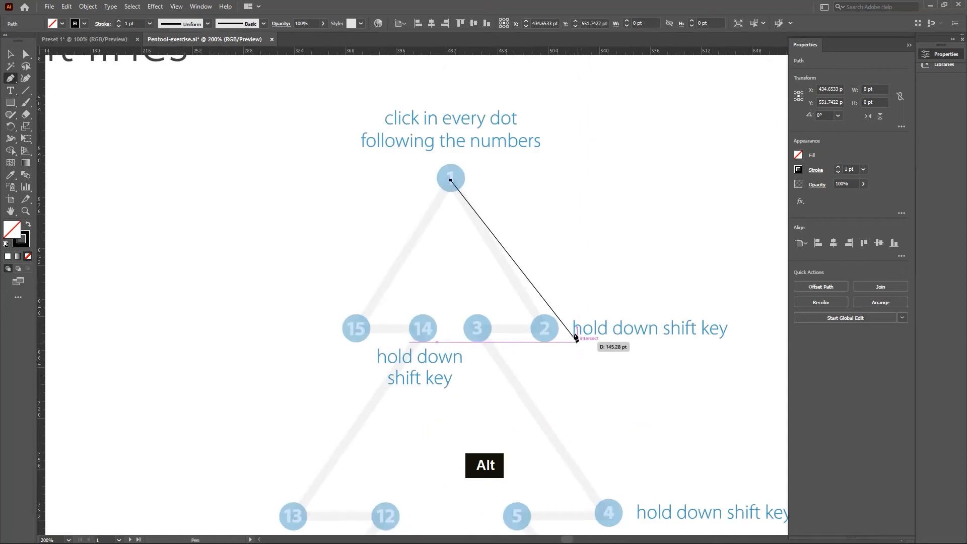
click(546, 334)
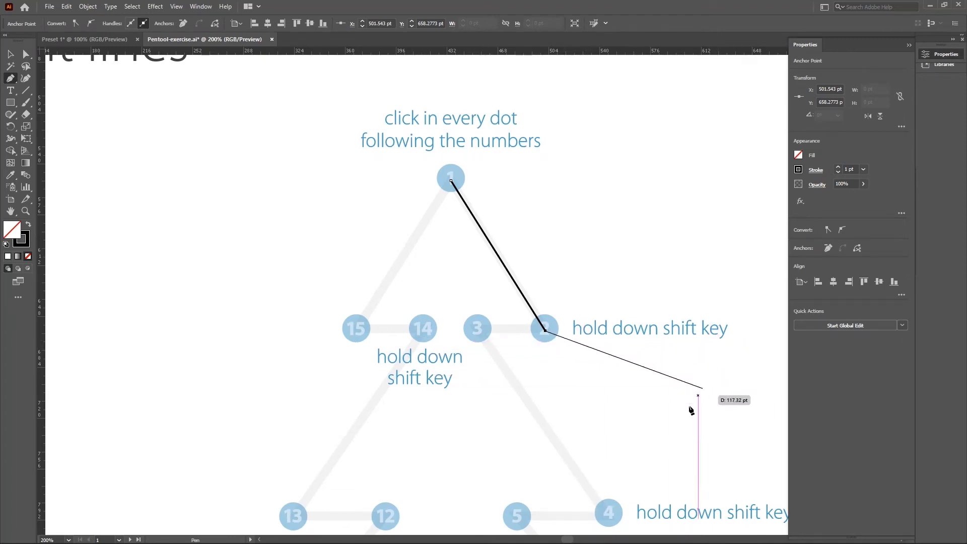
Continue the tree path with a constrained horizontal segment from dot 2 to dot 3.
scroll(522, 380, up, 2)
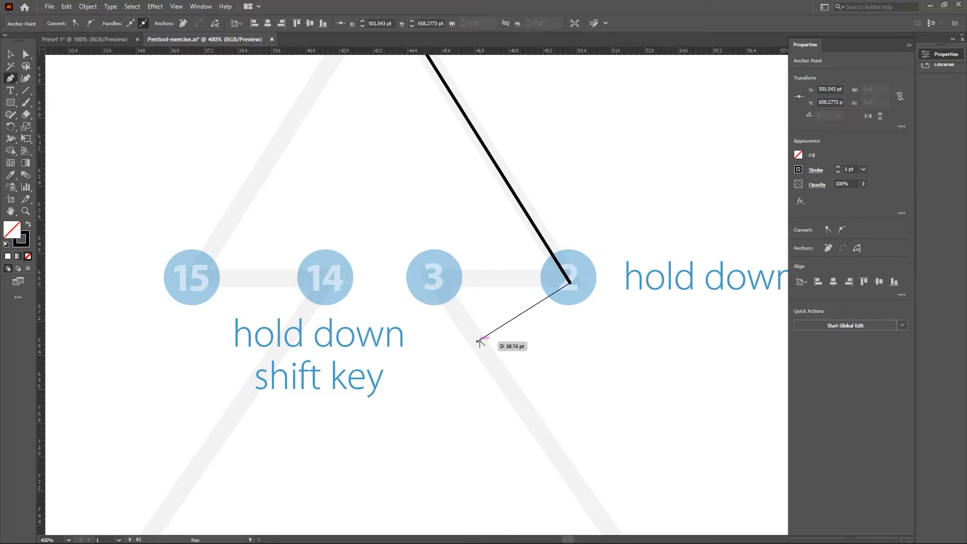
alt+scroll(483, 339, down, 3)
alt+scroll(485, 338, up, 3)
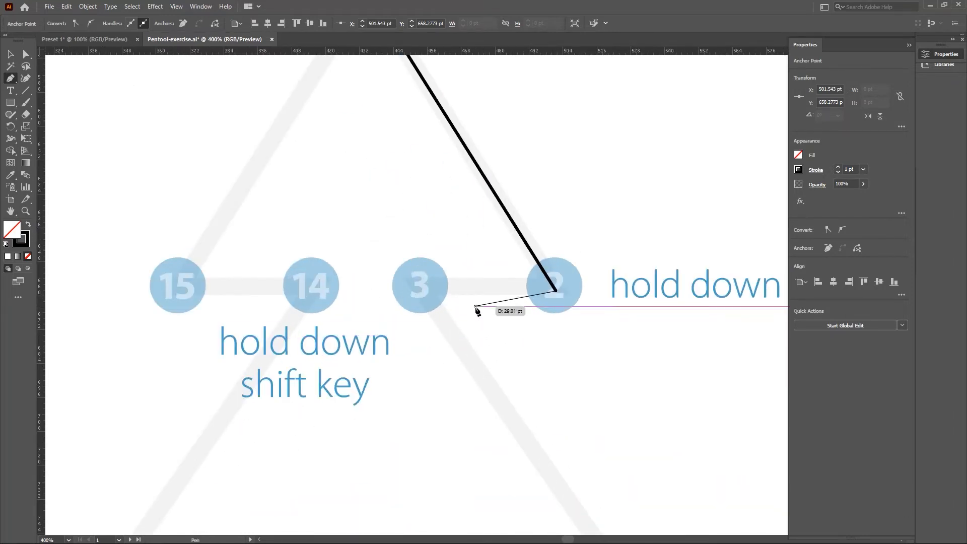
key(shift)
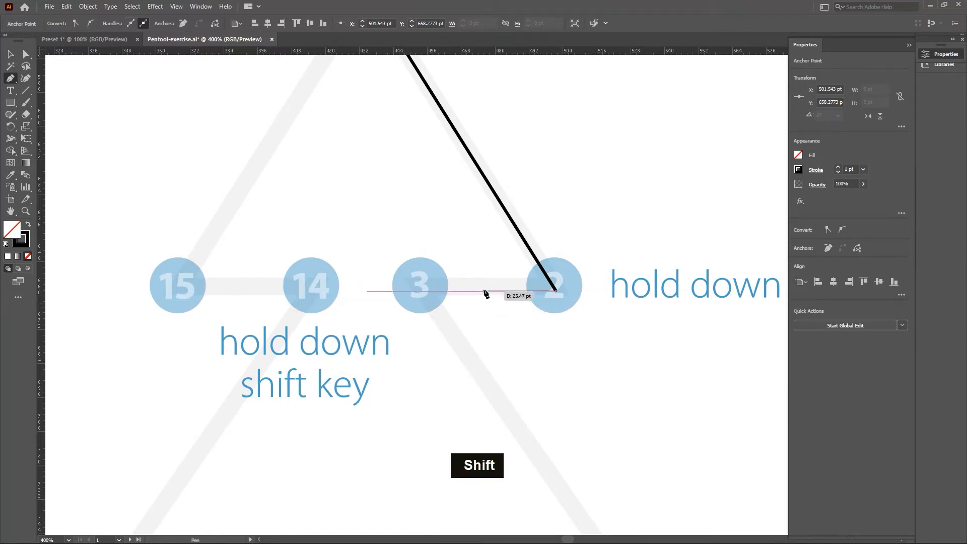
click(423, 291)
Extend the tree path diagonally to dot 4, followed by a constrained horizontal segment to dot 5.
scroll(504, 382, down, 3)
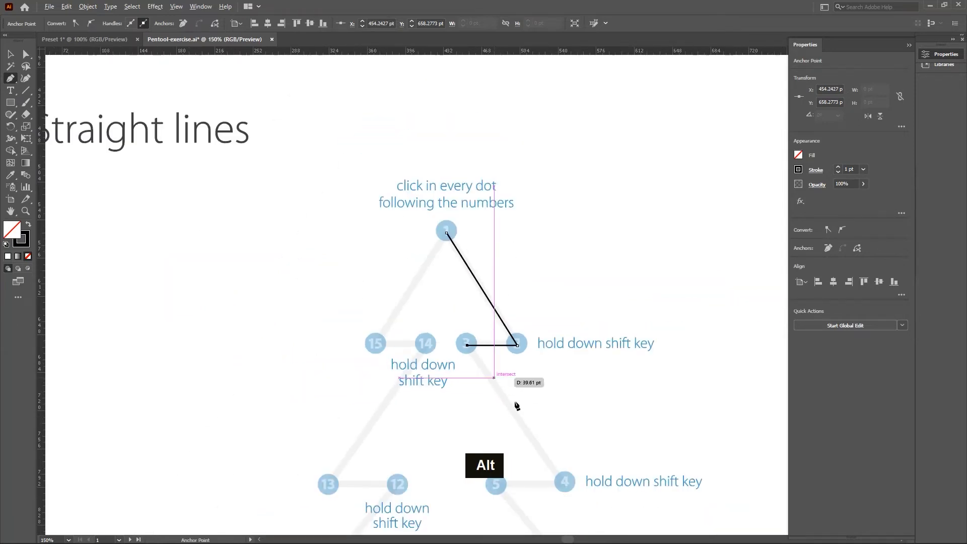
scroll(564, 500, up, 4)
scroll(580, 499, down, 10)
scroll(593, 487, up, 3)
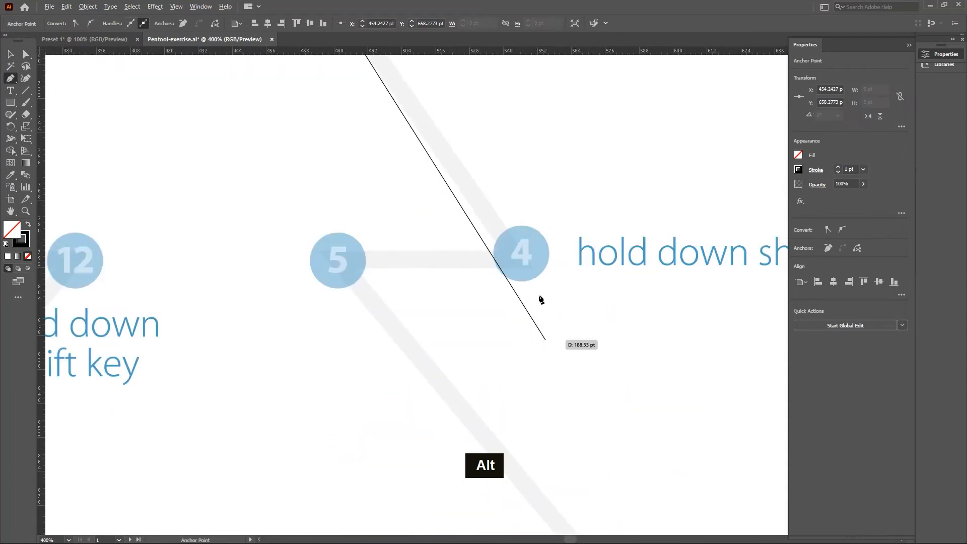
click(519, 261)
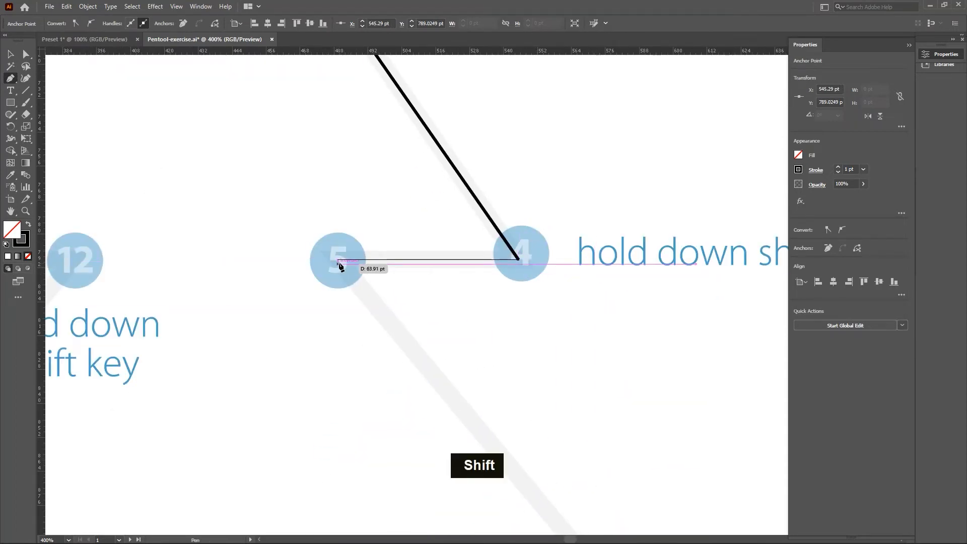
shift+click(339, 261)
Extend the tree path diagonally to dot 6 and straight across to dot 7.
scroll(410, 315, down, 4)
scroll(453, 353, up, 1)
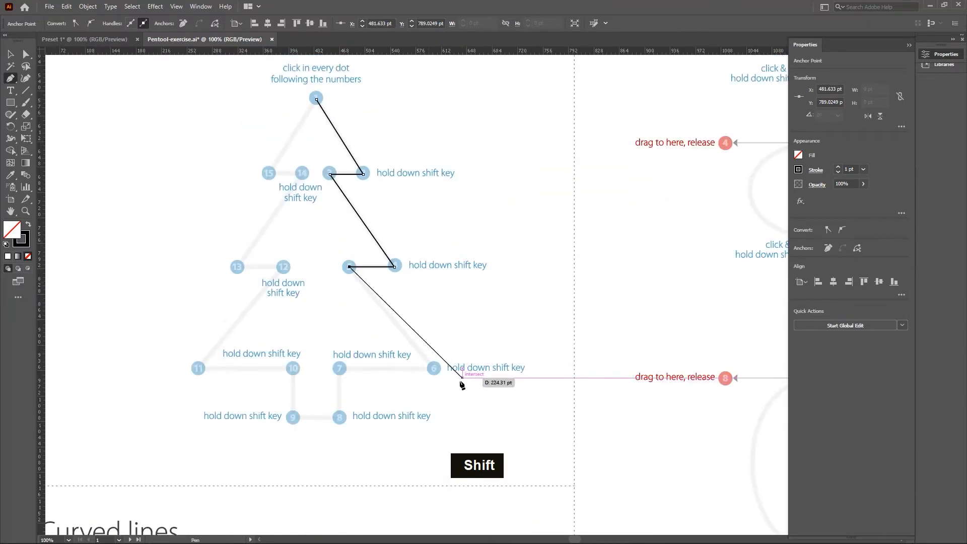
scroll(462, 386, up, 4)
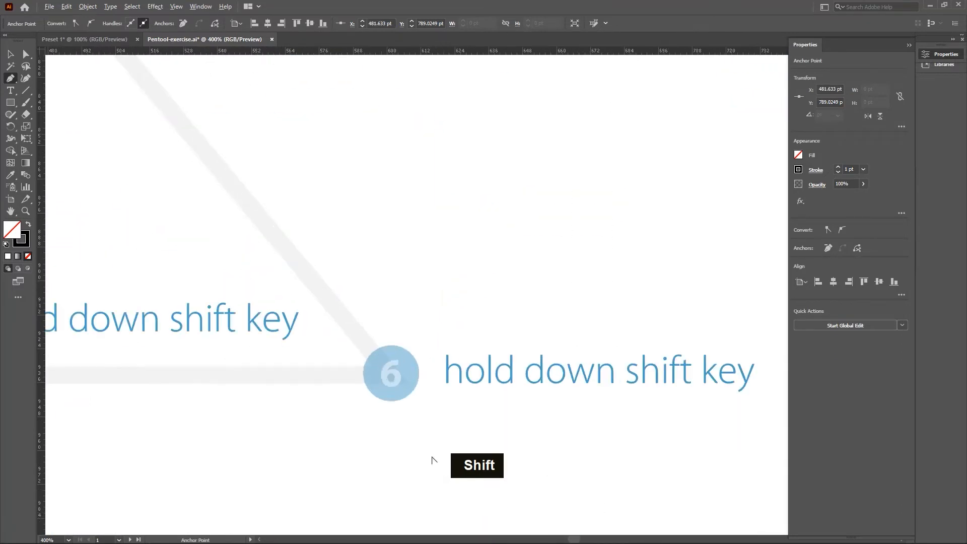
shift+click(392, 378)
scroll(389, 374, down, 4)
scroll(328, 327, up, 4)
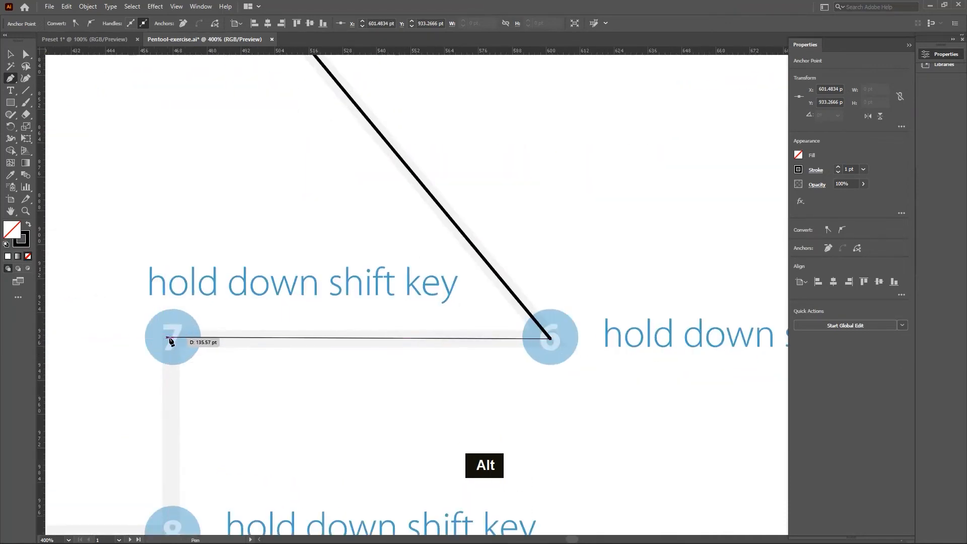
shift+click(171, 341)
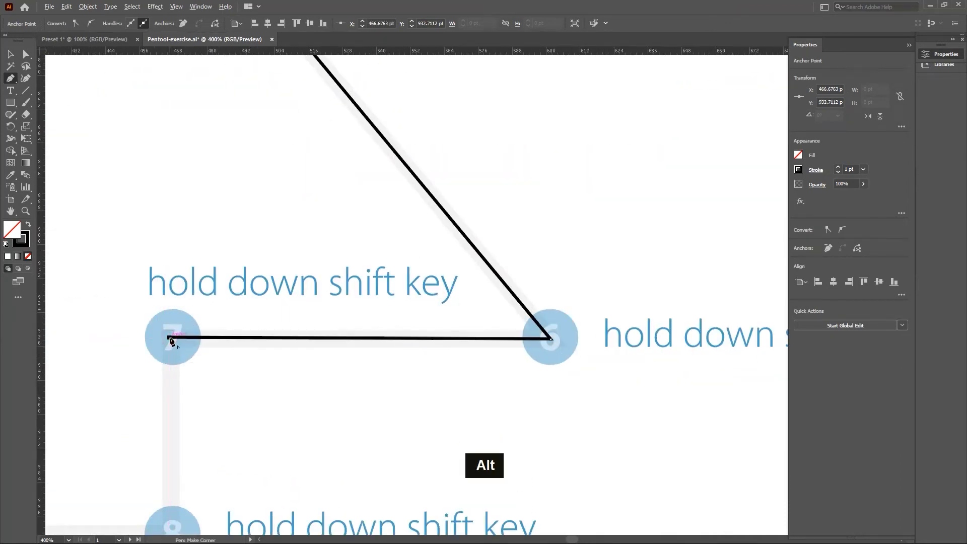
Draw the trunk's right side down to dot 8 and its base across to dot 9 with constrained segments.
scroll(171, 341, down, 4)
scroll(162, 391, up, 3)
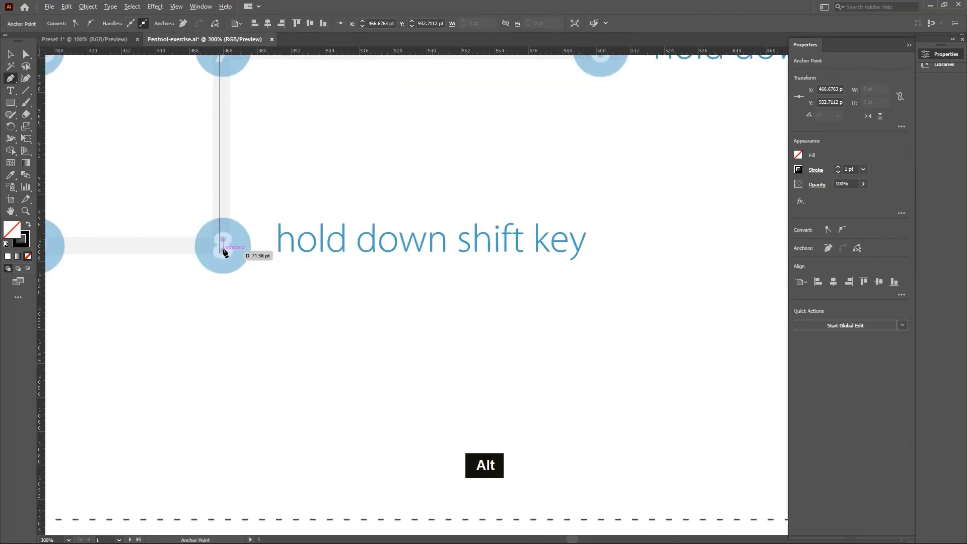
shift+click(222, 248)
scroll(223, 248, down, 4)
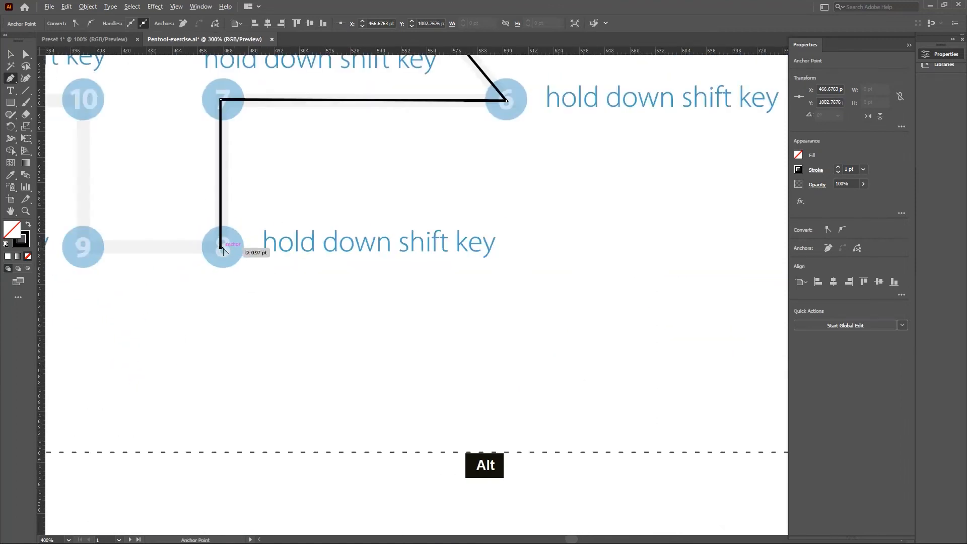
scroll(211, 227, up, 3)
shift+click(210, 227)
Draw constrained segments up the trunk's left side to dot 10 and across the lower branch to dot 11.
key(space)
drag(168, 162, 326, 363)
shift+click(354, 270)
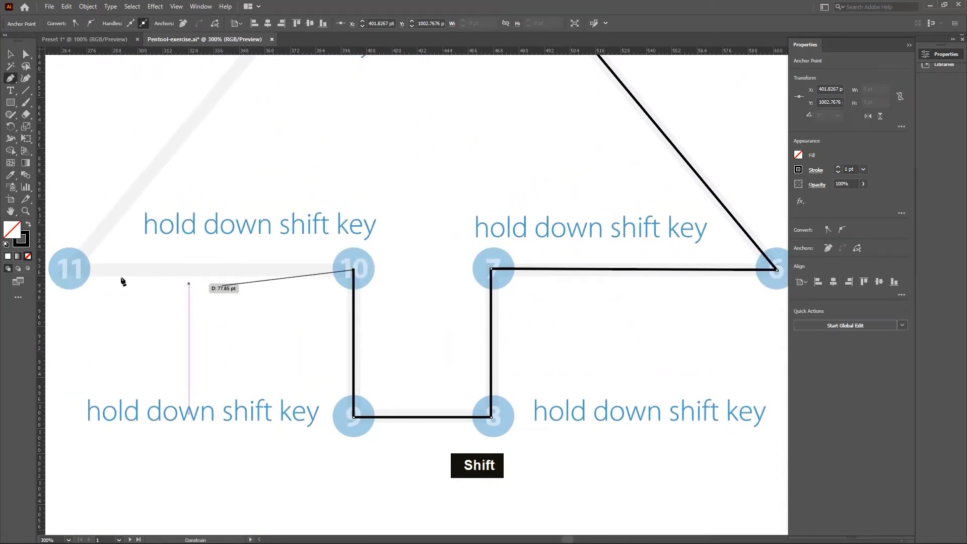
shift+click(70, 271)
Extend the tree path diagonally up to dot 12 and horizontally to dot 13.
scroll(81, 266, down, 5)
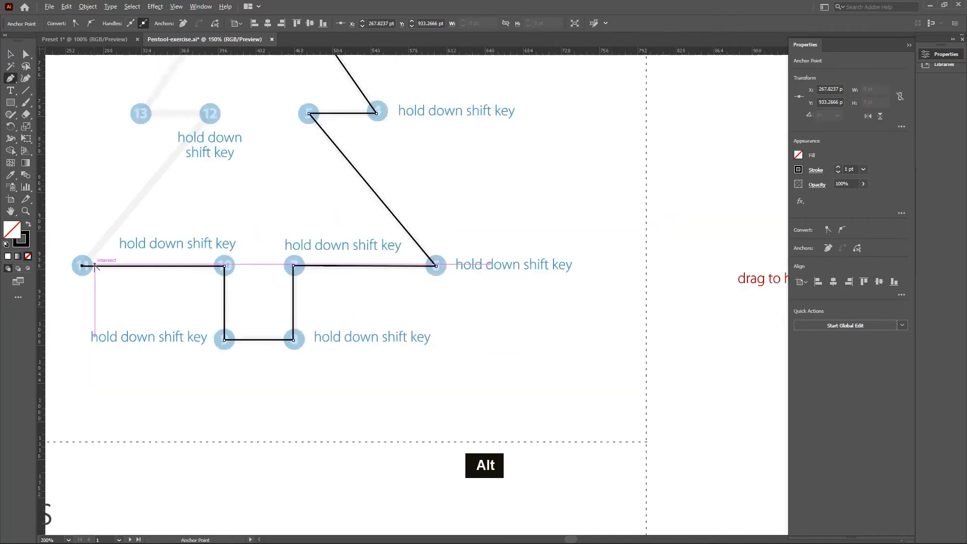
scroll(201, 86, up, 5)
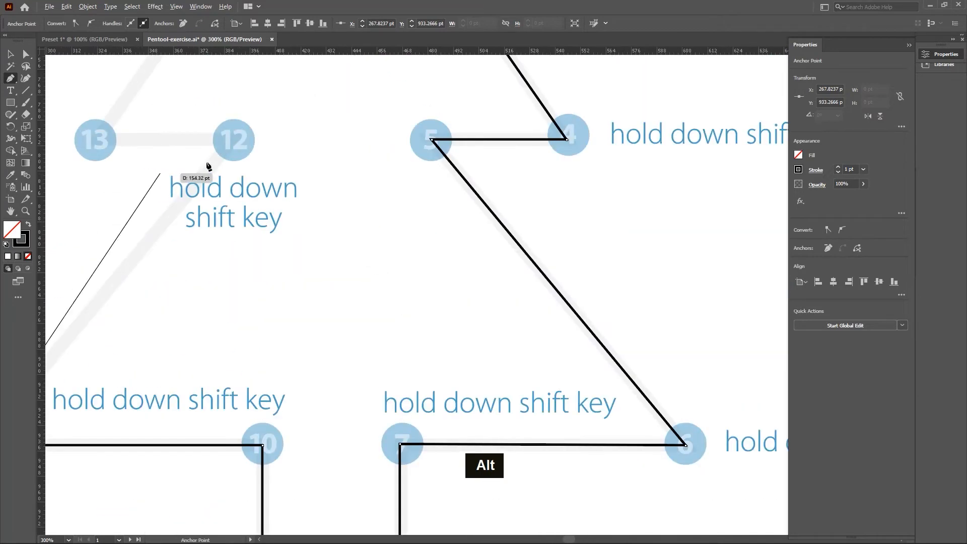
click(237, 139)
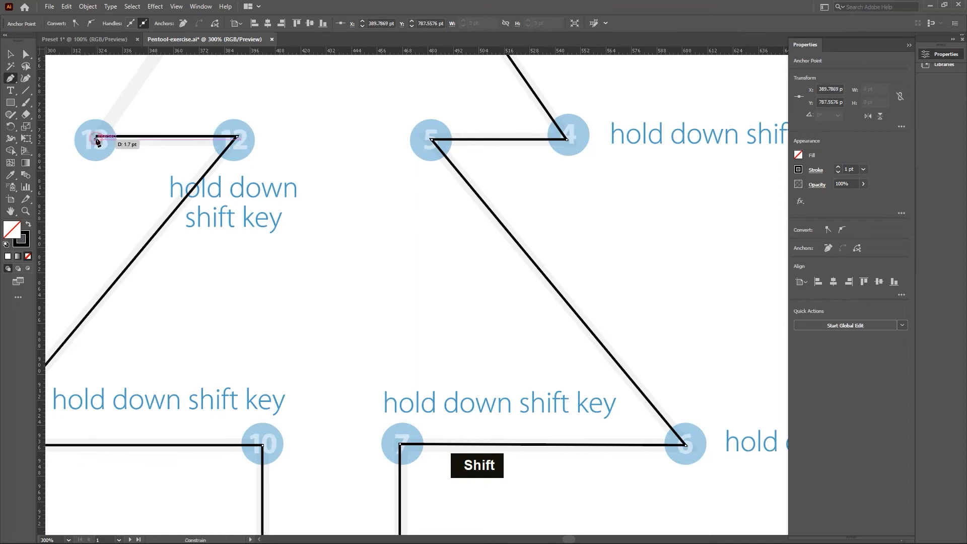
shift+click(97, 139)
Extend the tree path diagonally up to dot 14, followed by a constrained horizontal segment to dot 15.
scroll(97, 139, down, 5)
scroll(151, 121, up, 5)
scroll(129, 133, down, 3)
scroll(151, 75, up, 5)
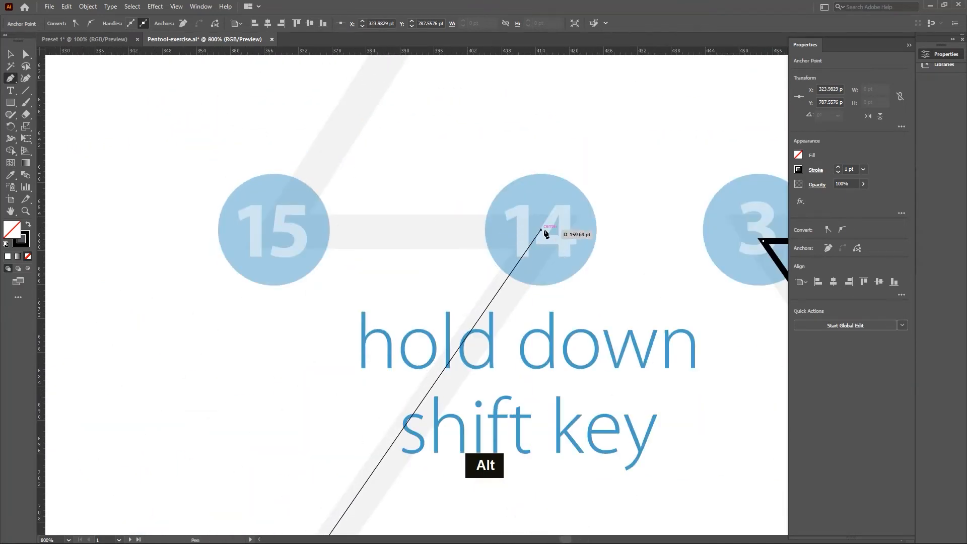
click(547, 232)
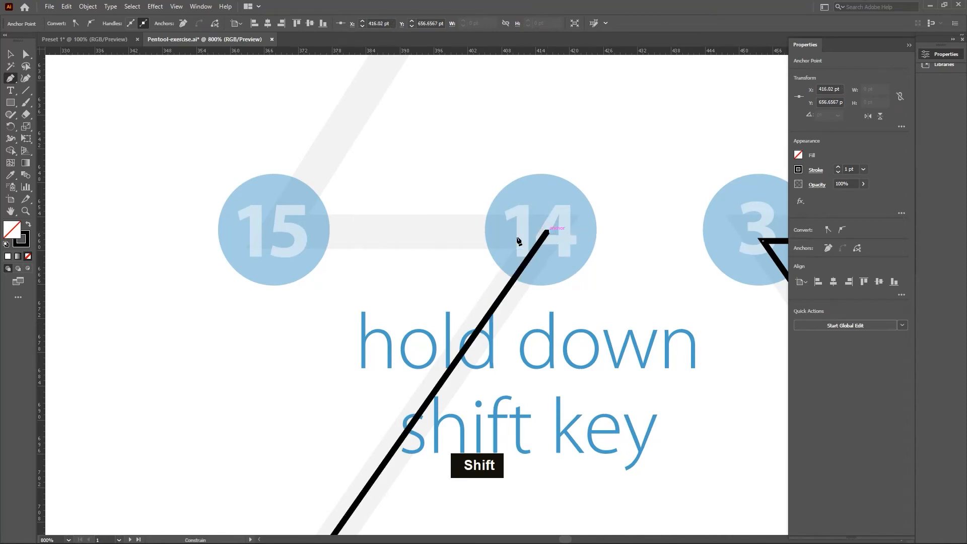
shift+click(279, 234)
Close the tree path at its starting anchor on dot 1, then deselect it with the Selection tool.
scroll(281, 229, down, 6)
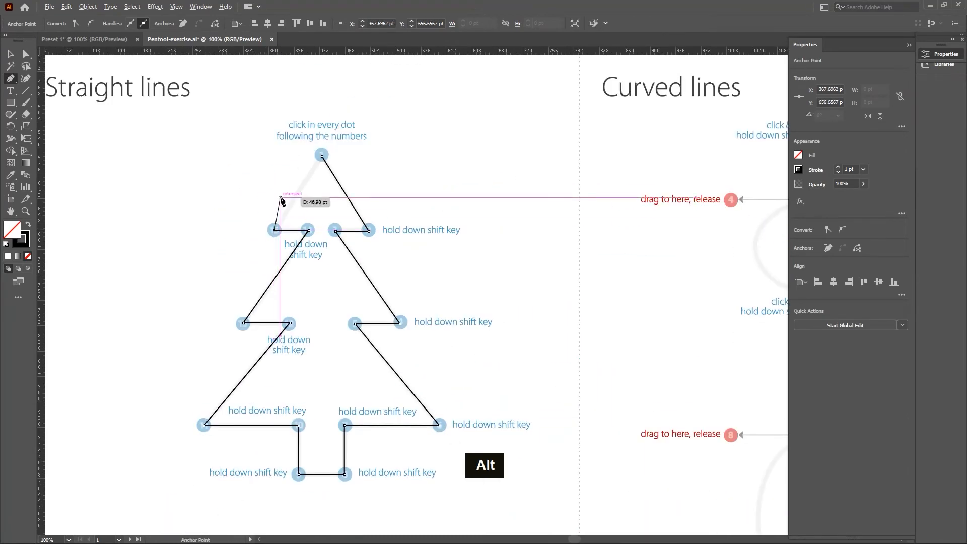
scroll(282, 204, up, 2)
scroll(320, 190, up, 3)
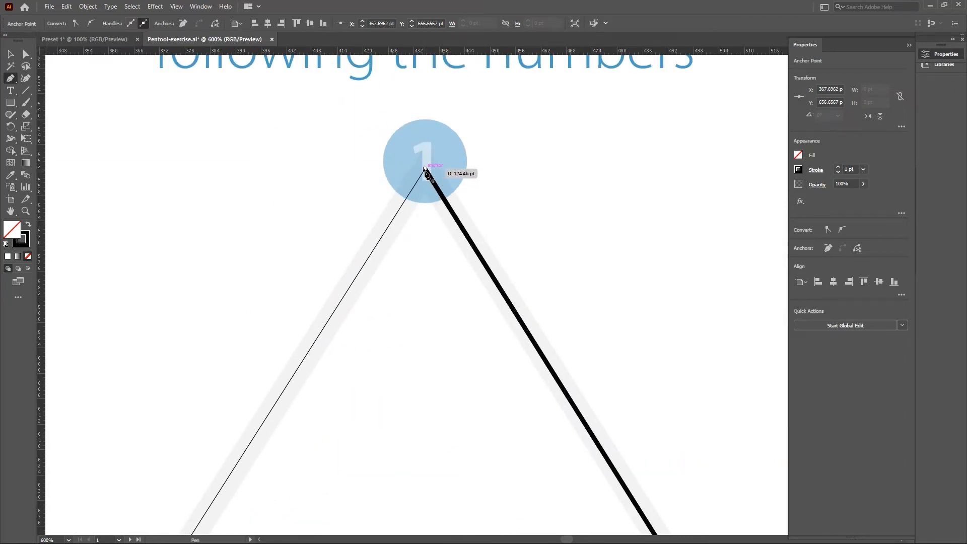
click(426, 169)
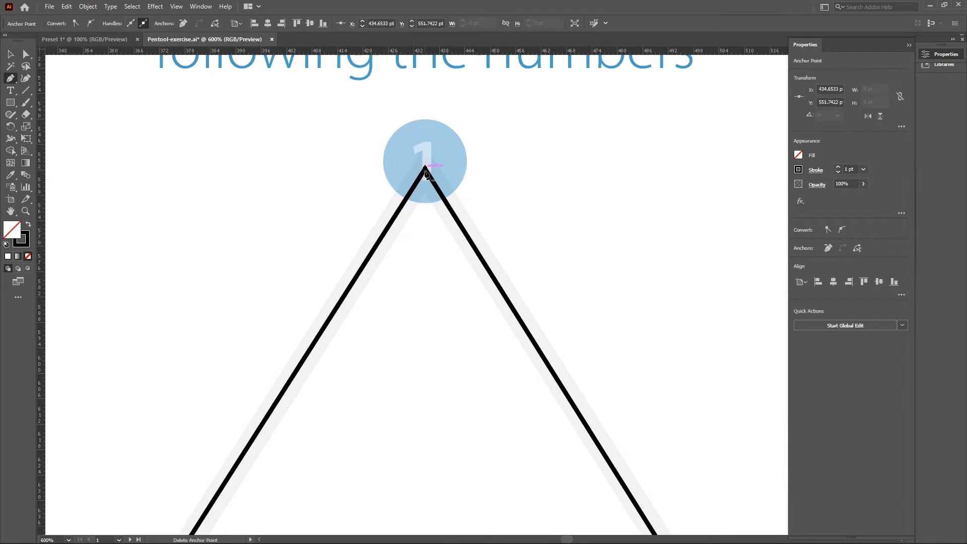
scroll(429, 173, down, 7)
click(10, 54)
click(568, 235)
scroll(568, 237, up, 2)
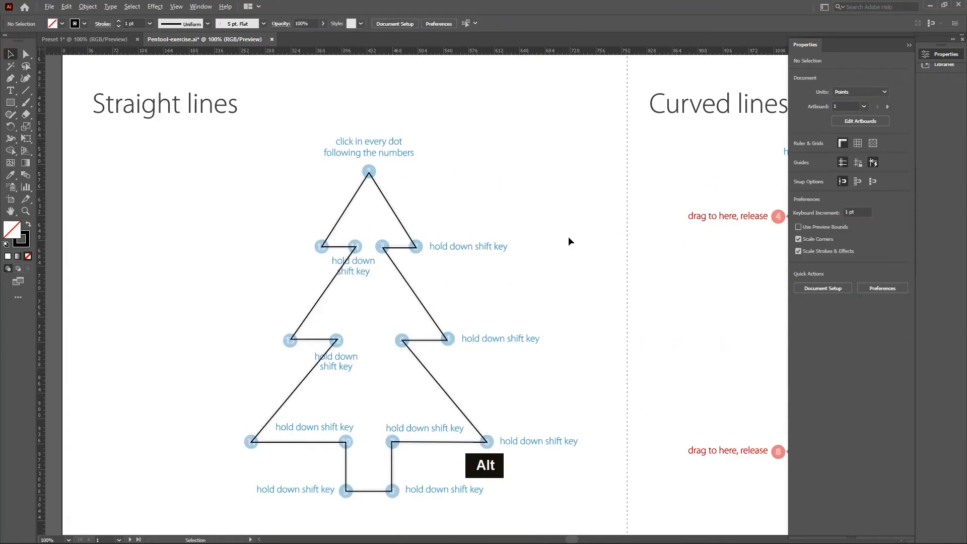
Duplicate the closed tree path and place the copy to the left of the original, below the Straight lines heading.
scroll(569, 237, down, 1)
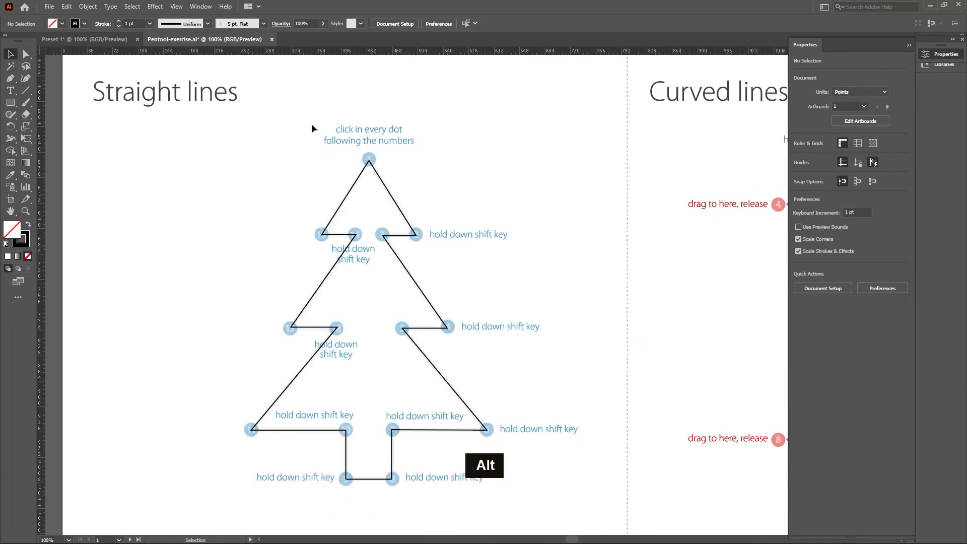
click(391, 197)
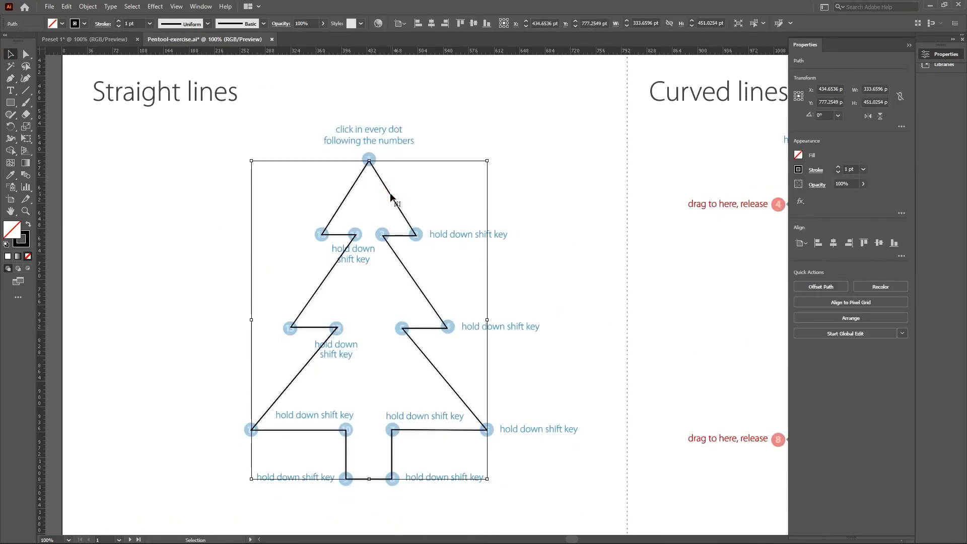
drag(391, 197, 186, 171)
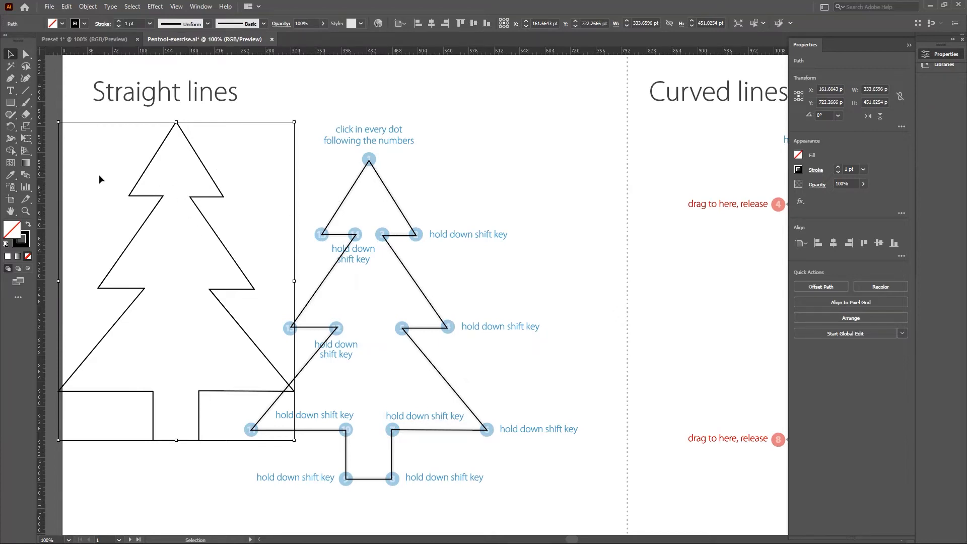
Fill the tree copy with green (#0f9900) and deselect it.
double_click(15, 237)
click(673, 242)
mouse_move(650, 204)
mouse_down()
mouse_move(655, 191)
mouse_move(661, 206)
mouse_up()
click(775, 158)
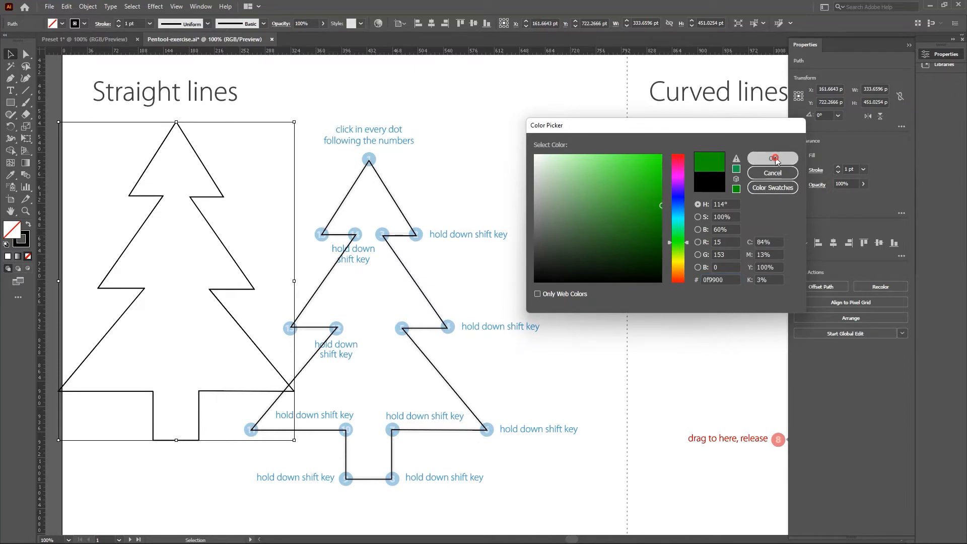
click(371, 105)
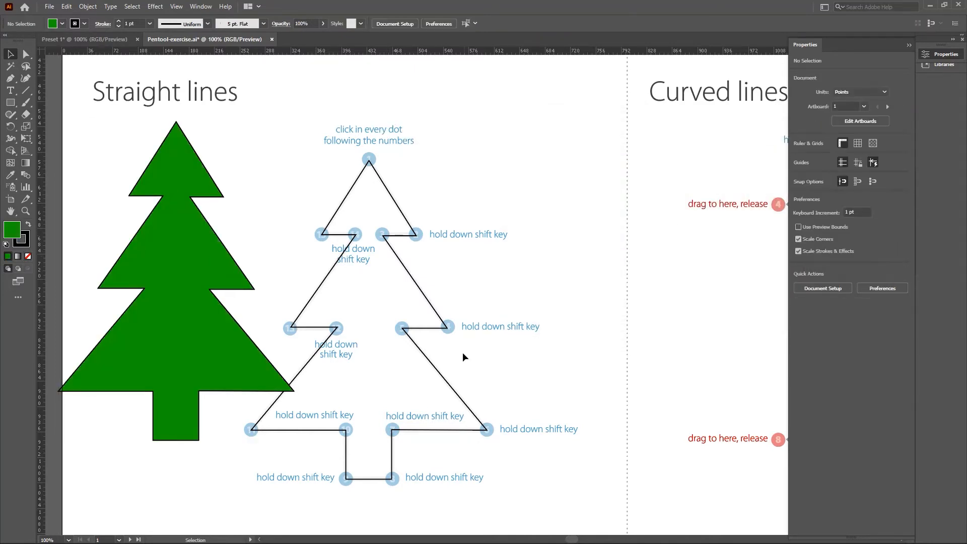
Set the tree copy's fill to none and reposition the outline slightly lower beside the original tree.
drag(134, 220, 158, 216)
click(290, 101)
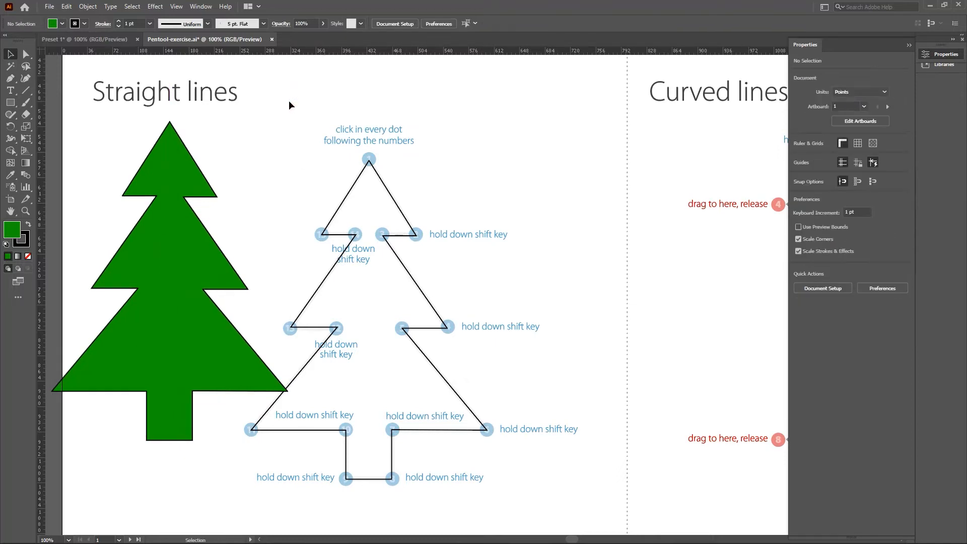
click(170, 218)
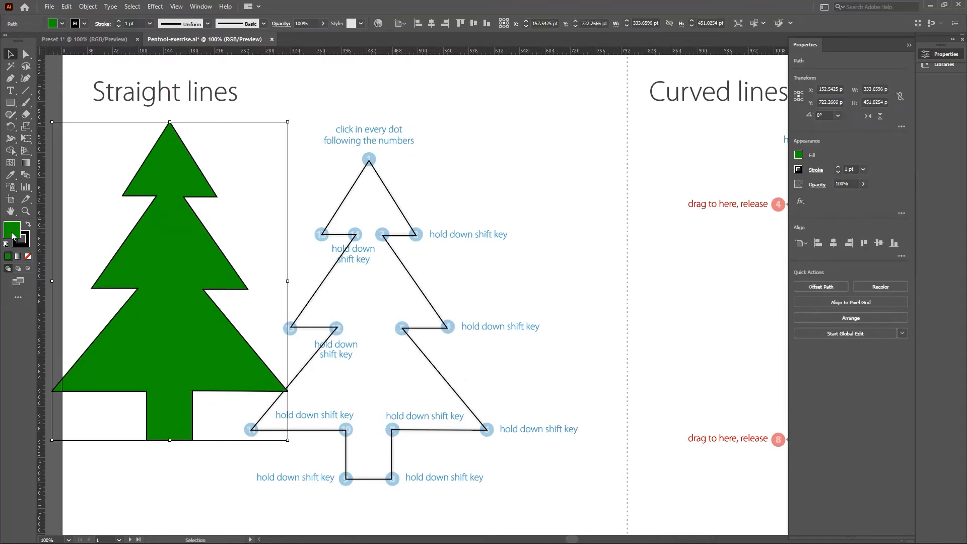
click(28, 257)
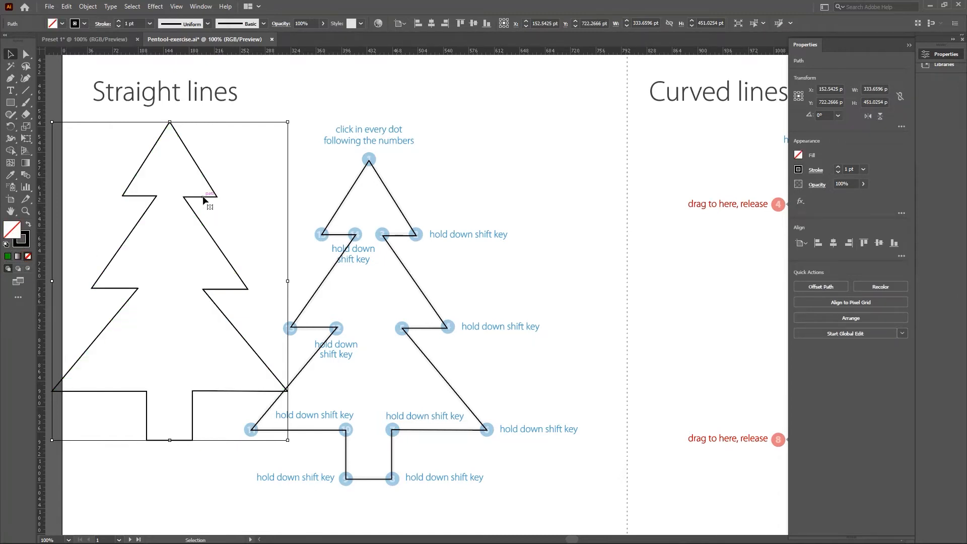
drag(204, 200, 218, 234)
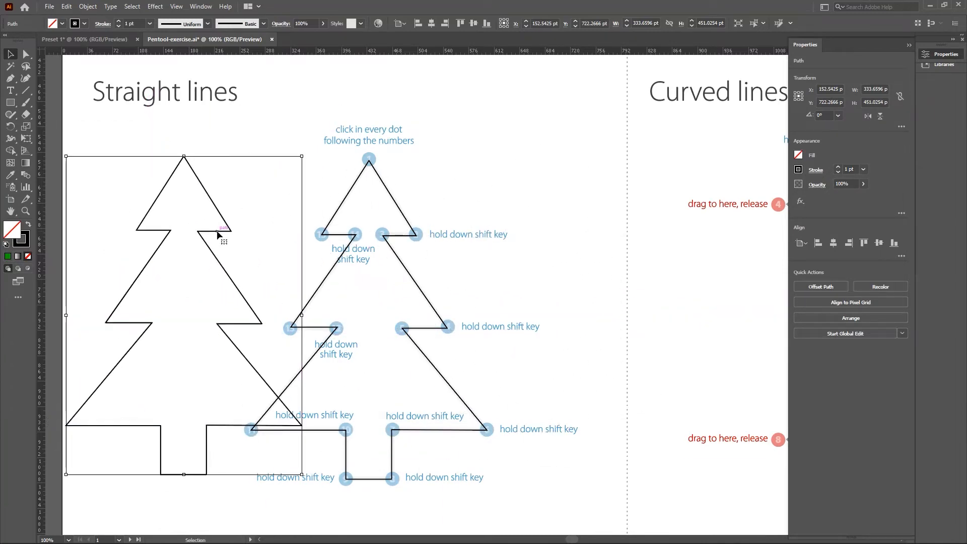
Delete the duplicate tree outline and go to the Curved lines exercise with the numbered dots 1 to 10.
key(Delete)
scroll(637, 280, down, 4)
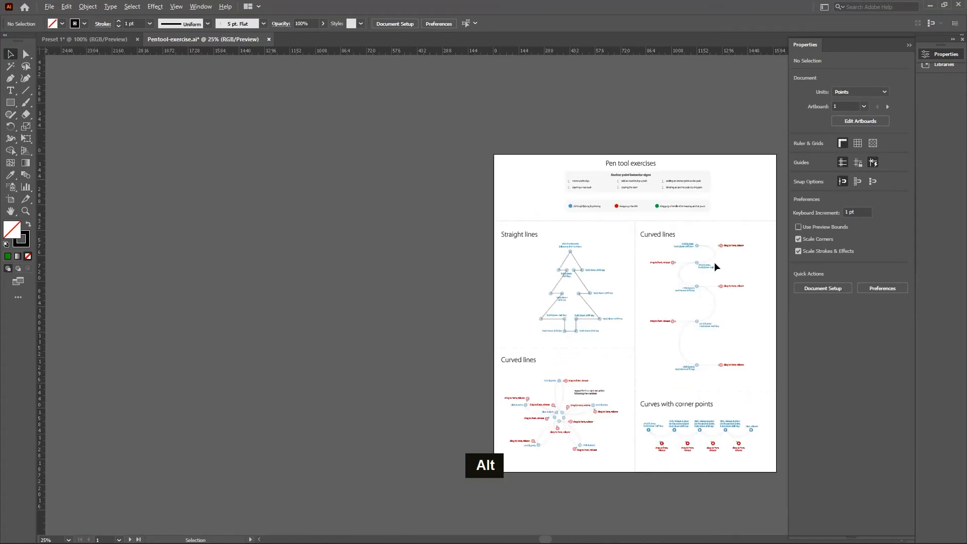
scroll(731, 264, up, 2)
scroll(758, 219, up, 1)
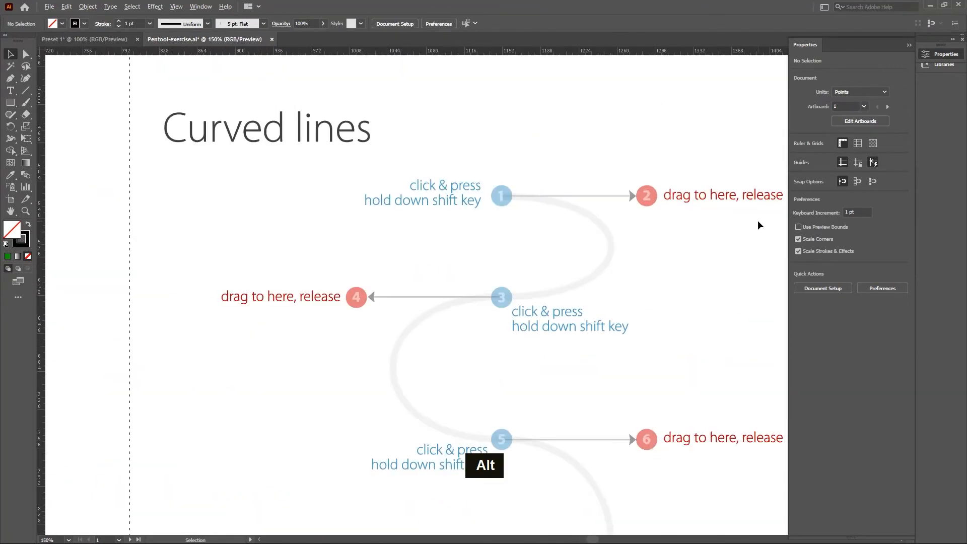
scroll(757, 220, down, 1)
drag(590, 539, 601, 539)
scroll(546, 348, up, 1)
scroll(546, 348, down, 1)
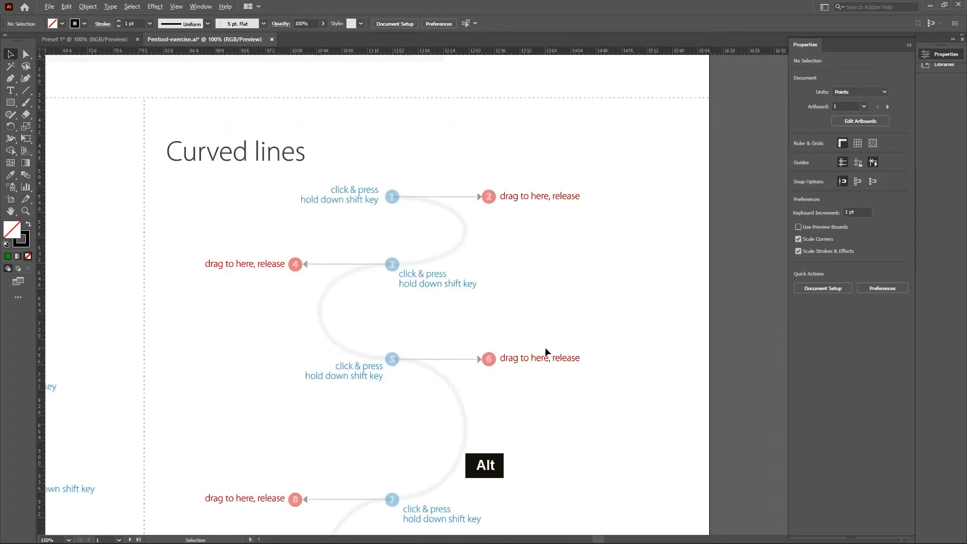
With the Pen tool, draw a curve from dot 1 with a horizontal handle to dot 2, ending in a corner anchor on dot 3, and deselect it.
key(p)
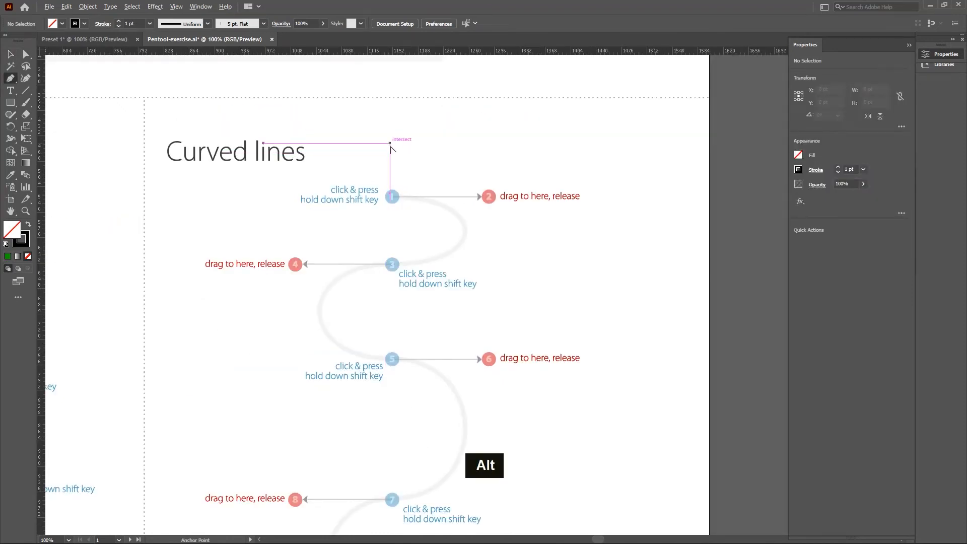
scroll(394, 146, up, 1)
scroll(425, 204, up, 1)
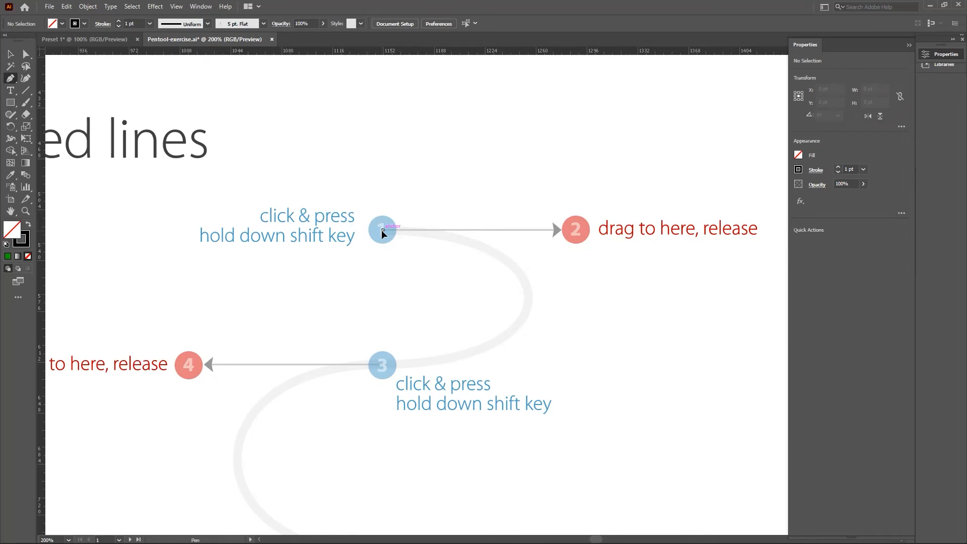
key(shift)
drag(383, 229, 433, 228)
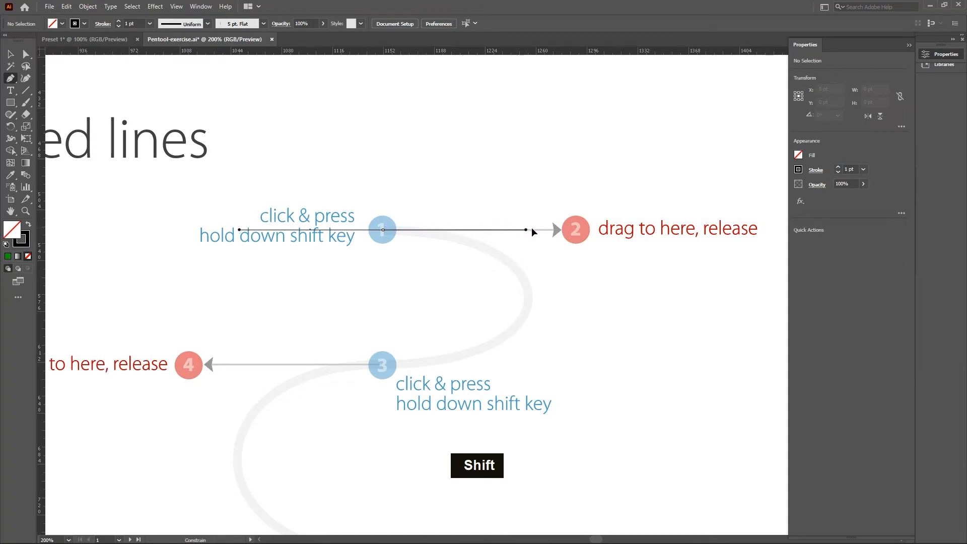
drag(568, 232, 578, 232)
drag(579, 233, 578, 233)
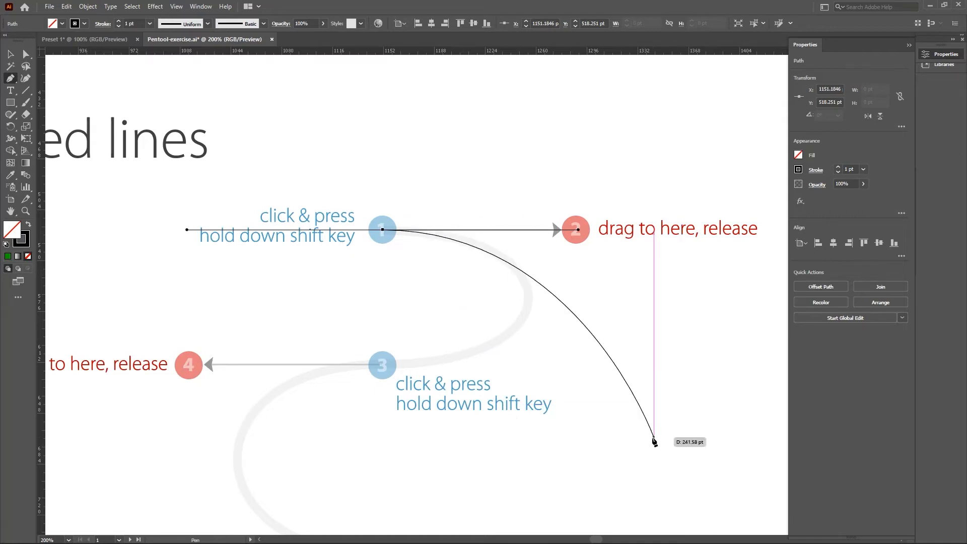
click(383, 367)
ctrl+click(536, 341)
With Direct Selection, tilt the direction handles of the anchor on dot 1, then swing them back to nearly horizontal.
scroll(540, 303, up, 1)
key(v)
key(a)
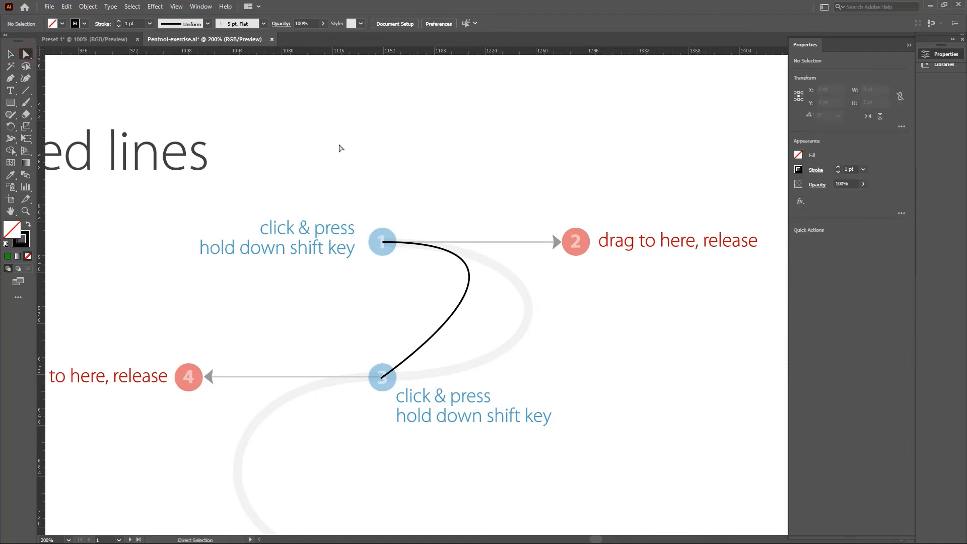
drag(384, 243, 562, 167)
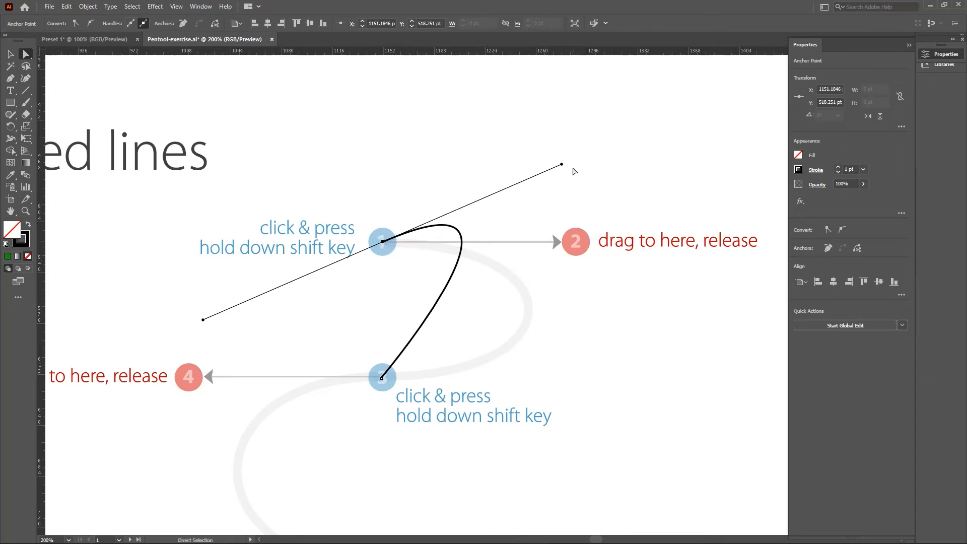
drag(562, 165, 562, 173)
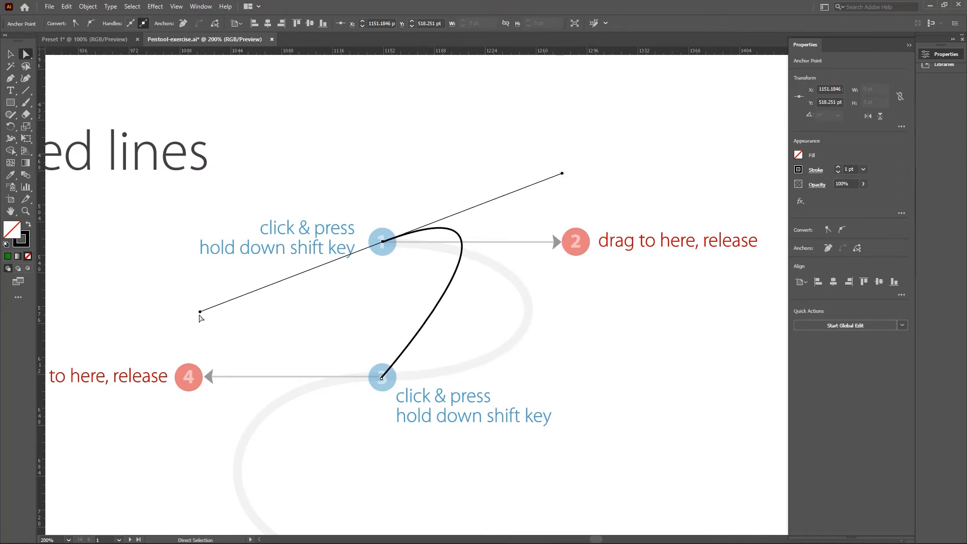
drag(200, 312, 175, 241)
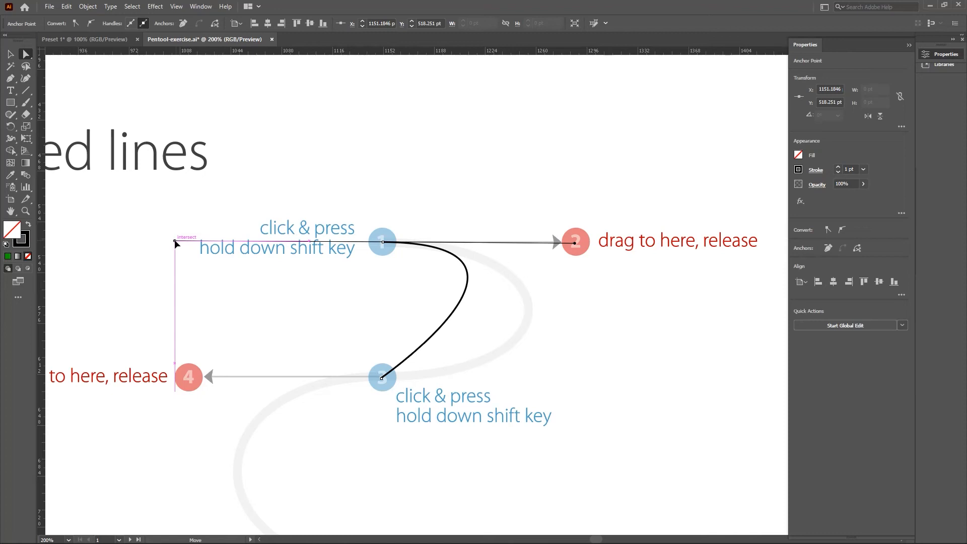
drag(176, 241, 175, 241)
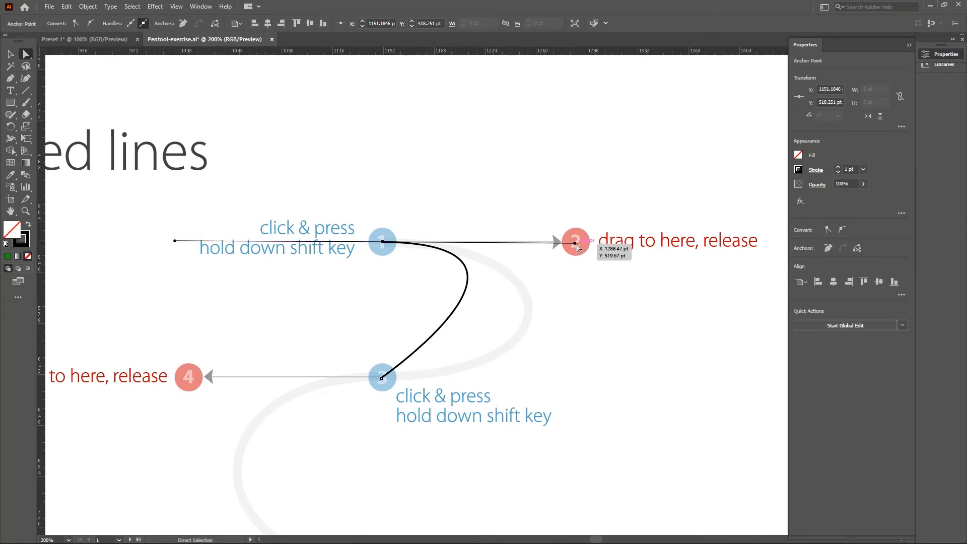
Repeatedly deselect and reselect the anchor on dot 1 to examine how its direction handles appear.
key(Delete)
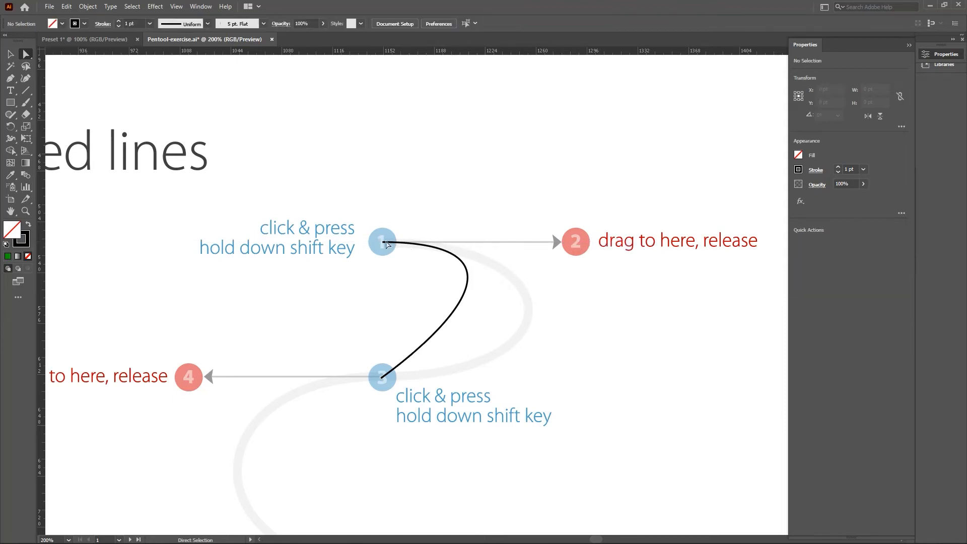
click(383, 242)
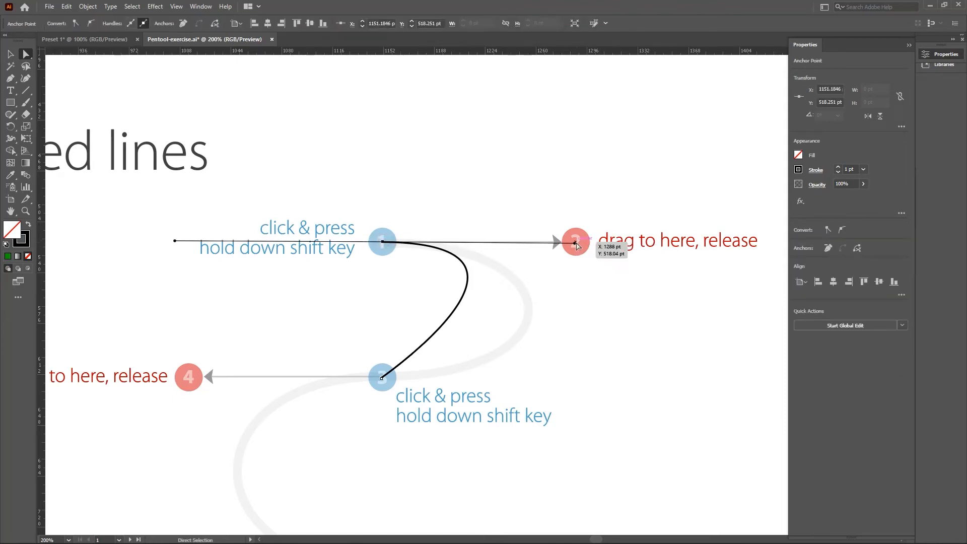
click(591, 246)
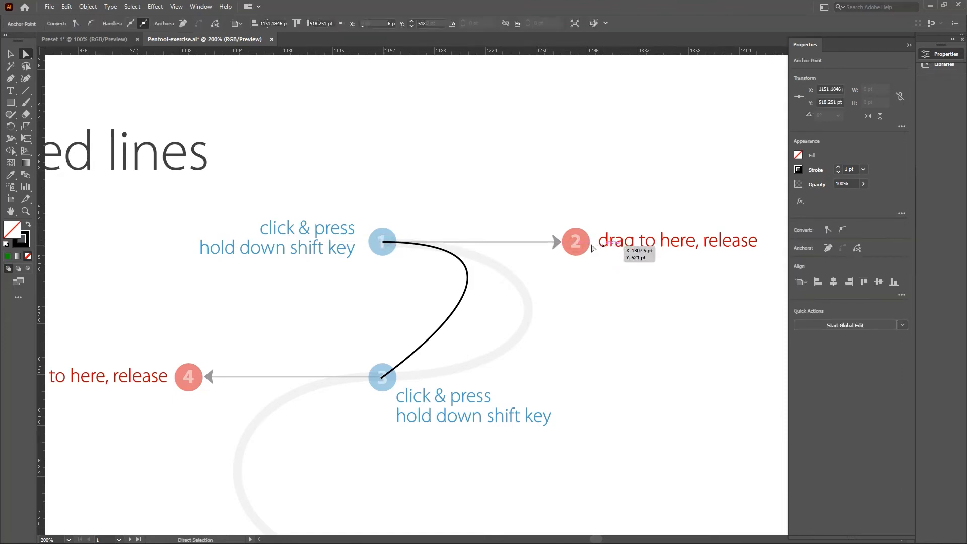
click(383, 242)
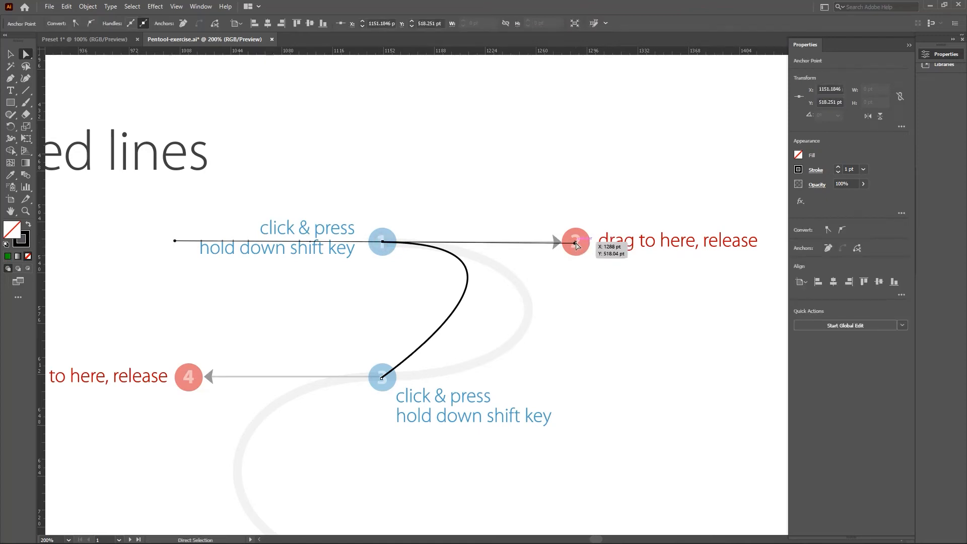
click(413, 251)
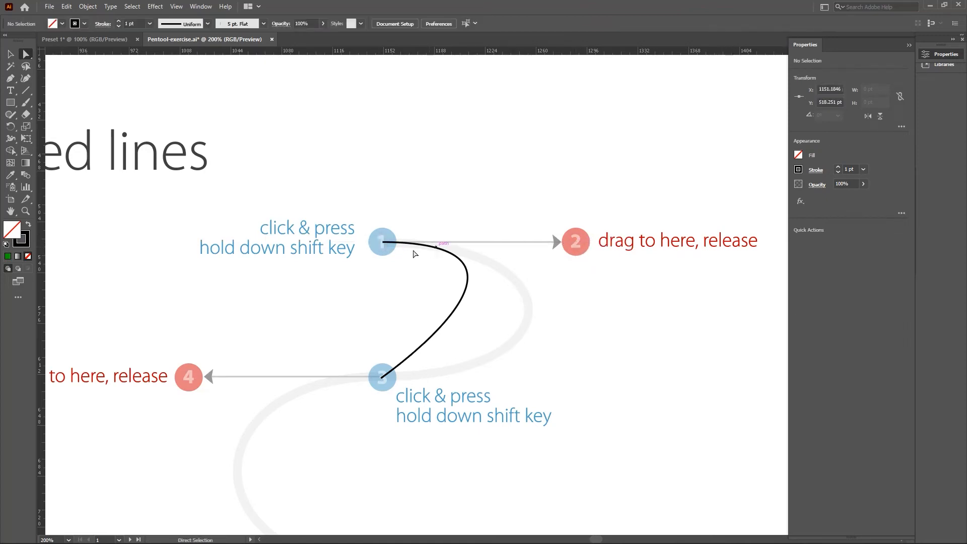
click(384, 245)
Shorten the forward handle of dot 1's anchor, then extend and tilt it upward so both linked handles rotate.
scroll(620, 225, up, 3)
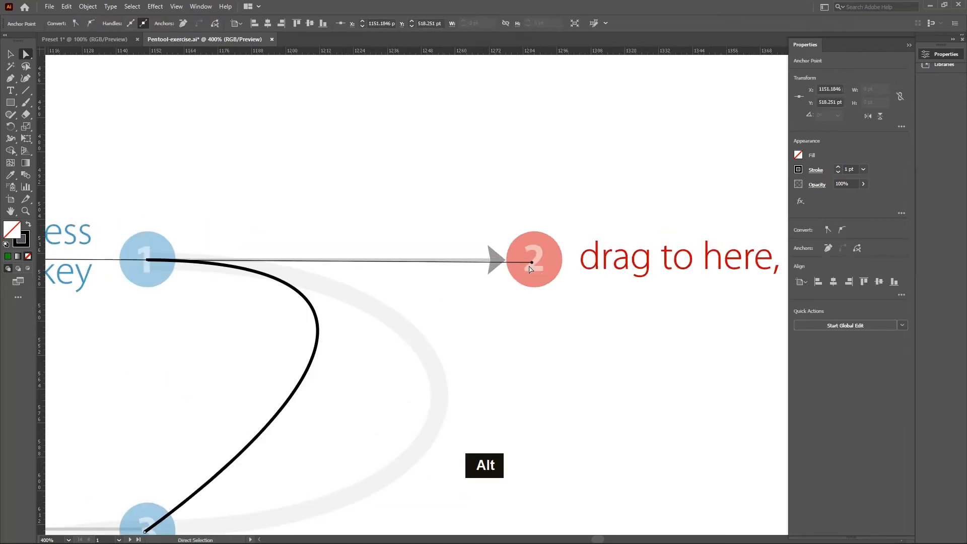
drag(532, 263, 614, 346)
scroll(669, 371, down, 4)
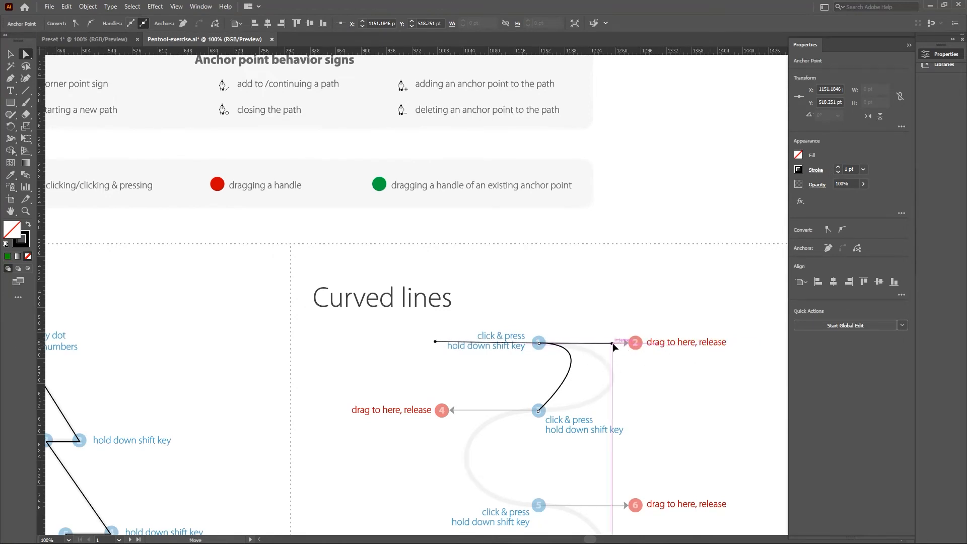
drag(613, 344, 647, 293)
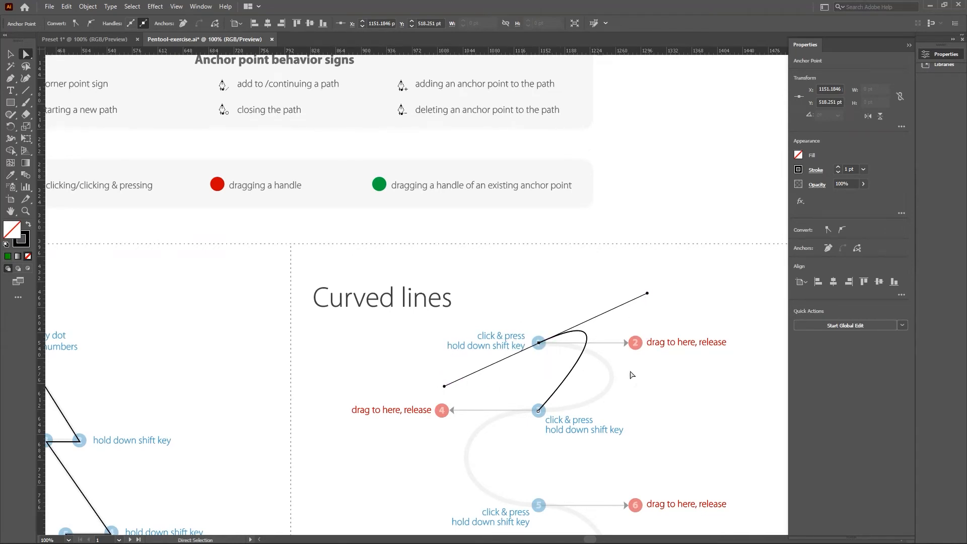
Break the link between dot 1's handles by moving only the forward handle down just past dot 2, then deselect the curve.
scroll(658, 351, up, 2)
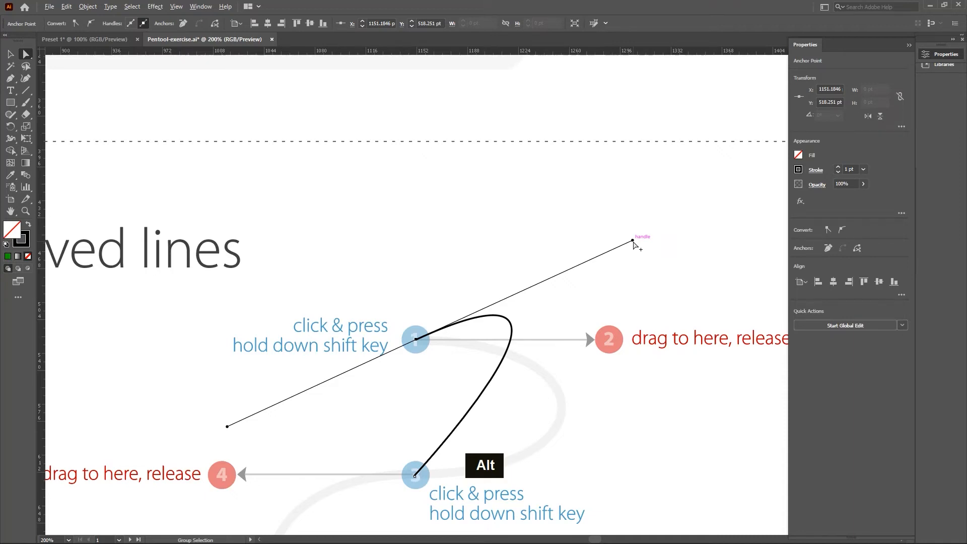
drag(633, 241, 674, 350)
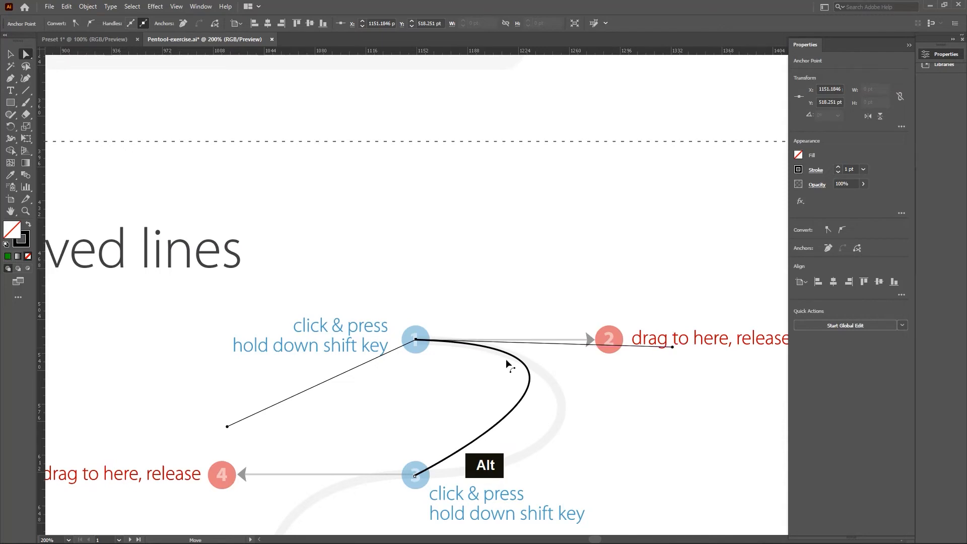
click(560, 252)
Continue the curve with the Pen tool from its end anchor on dot 3, pulling a horizontal handle out to dot 4.
scroll(560, 253, down, 5)
scroll(561, 254, down, 4)
scroll(562, 255, up, 2)
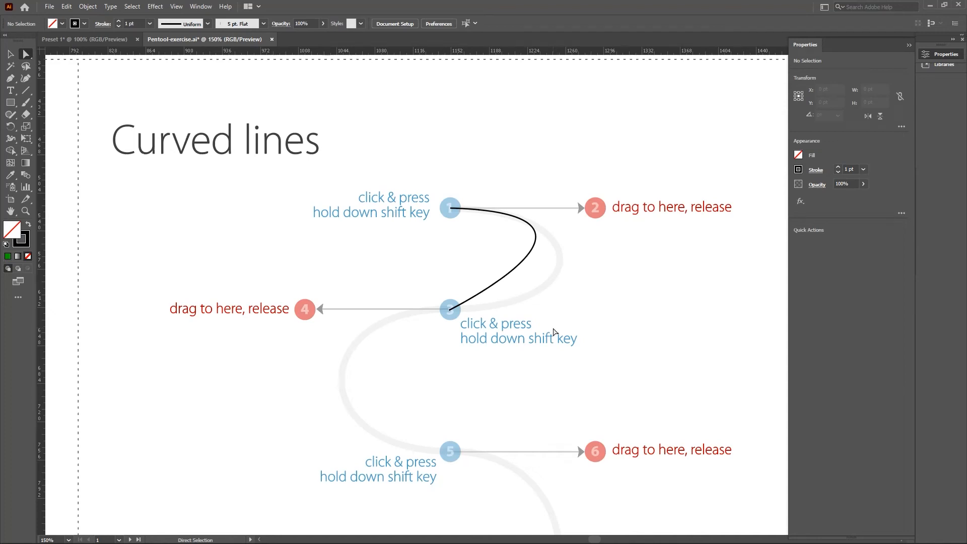
key(p)
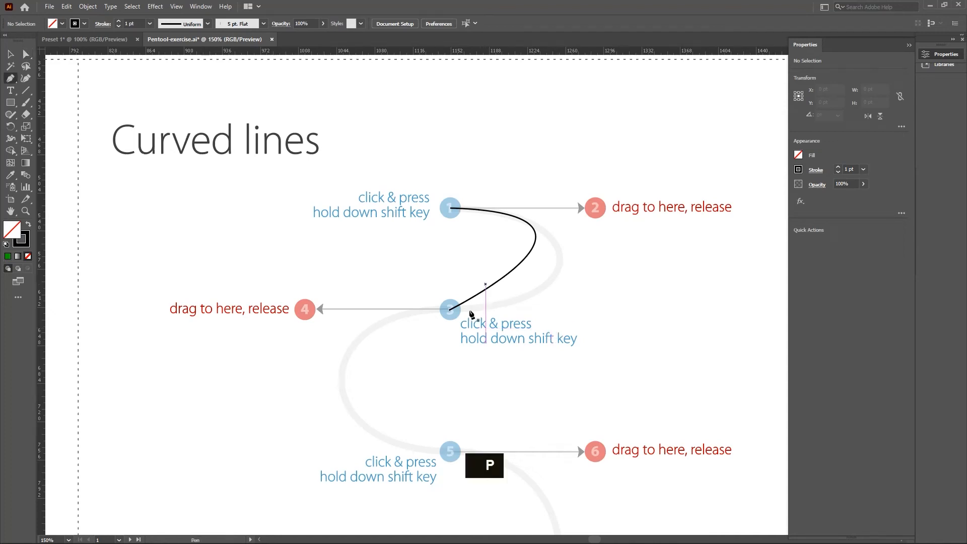
scroll(470, 317, up, 1)
scroll(463, 299, up, 2)
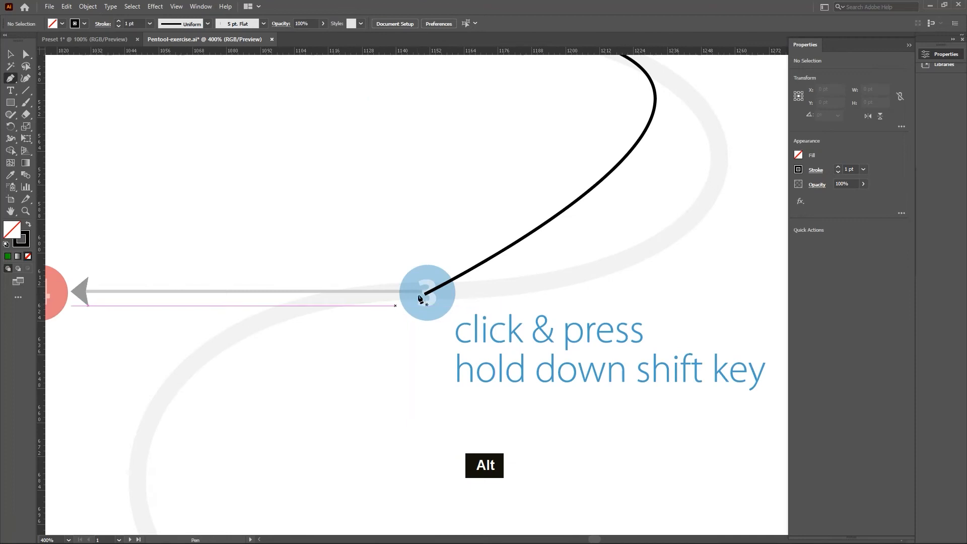
click(426, 294)
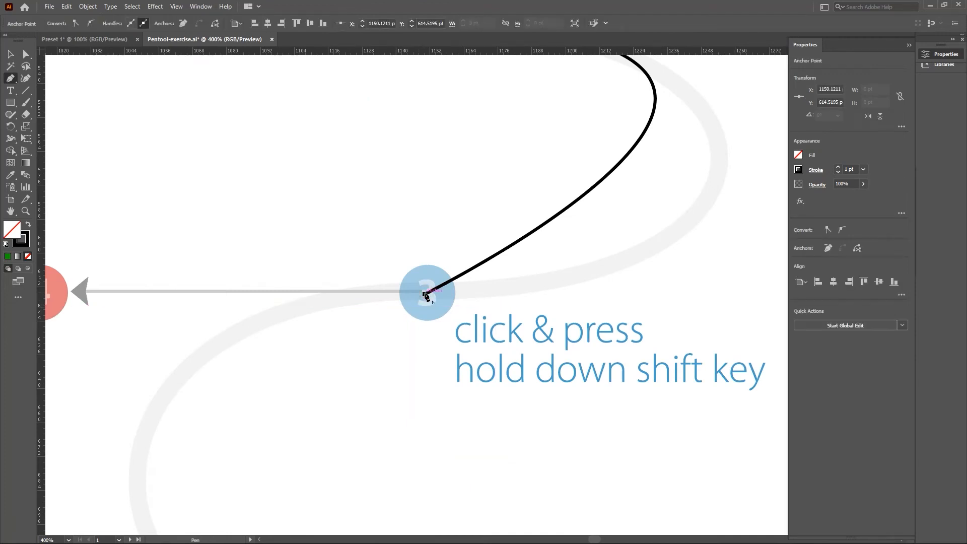
scroll(426, 295, down, 1)
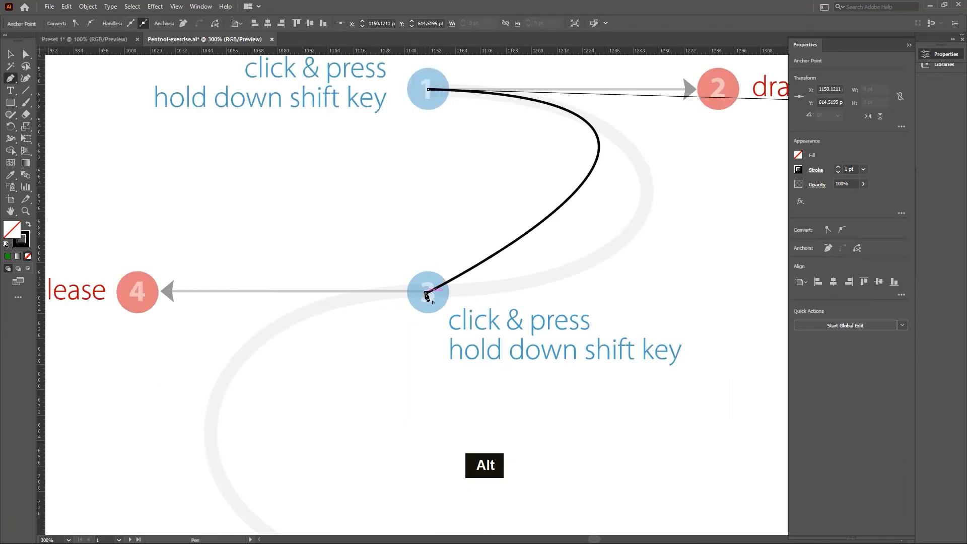
scroll(427, 295, down, 1)
drag(426, 296, 237, 294)
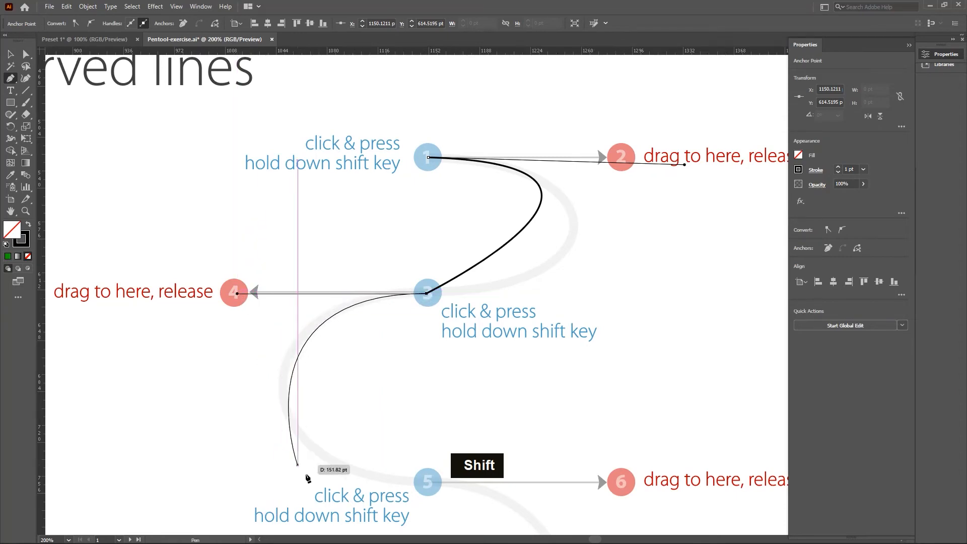
Add smooth anchors on dots 5, 7 and 9 with horizontal handles pulled toward dots 6, 8 and 10.
scroll(342, 433, down, 3)
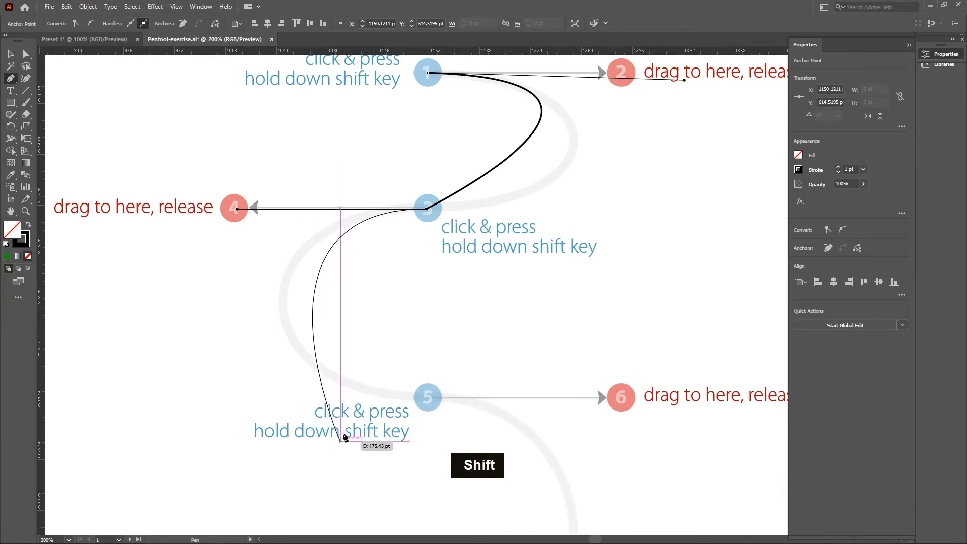
drag(429, 399, 620, 398)
scroll(620, 399, down, 3)
scroll(622, 400, down, 5)
drag(428, 304, 229, 320)
key(shift)
scroll(214, 370, down, 5)
drag(319, 388, 603, 411)
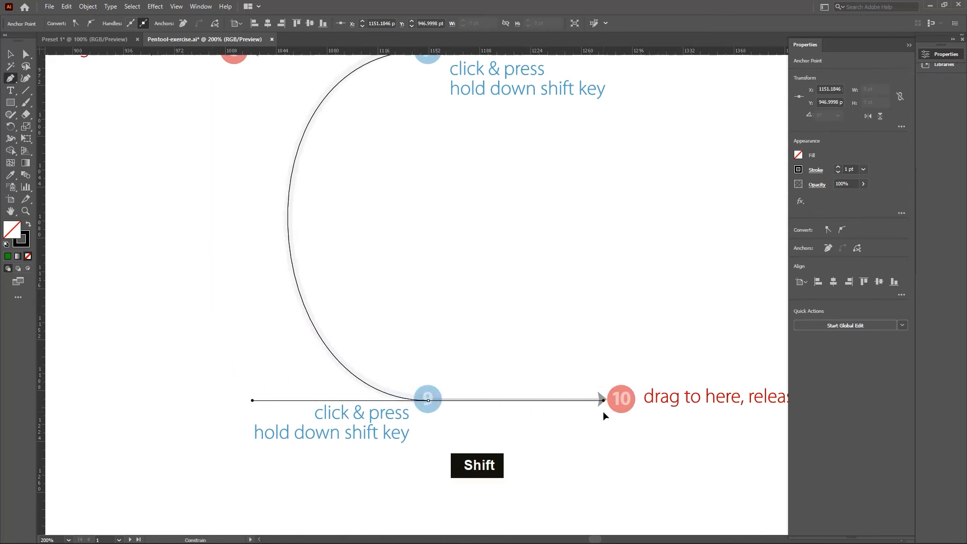
End the curved path at dot 9 as an open path and deselect it.
scroll(603, 411, down, 5)
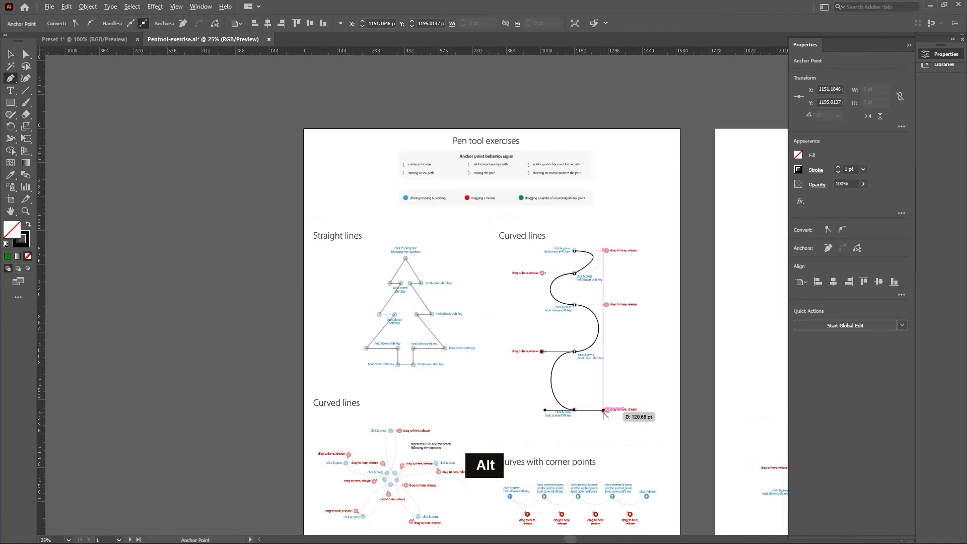
scroll(603, 411, up, 3)
drag(605, 416, 606, 416)
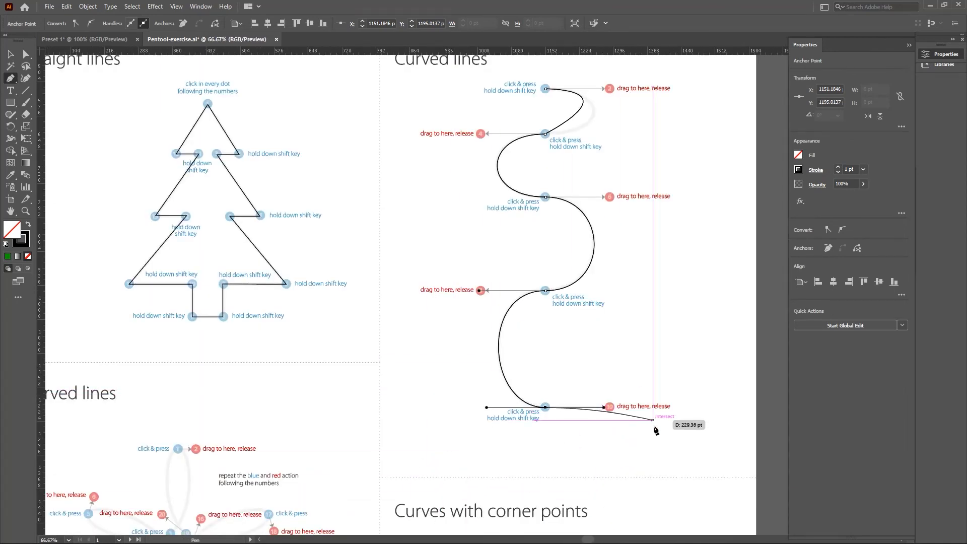
scroll(657, 454, down, 1)
scroll(658, 453, up, 2)
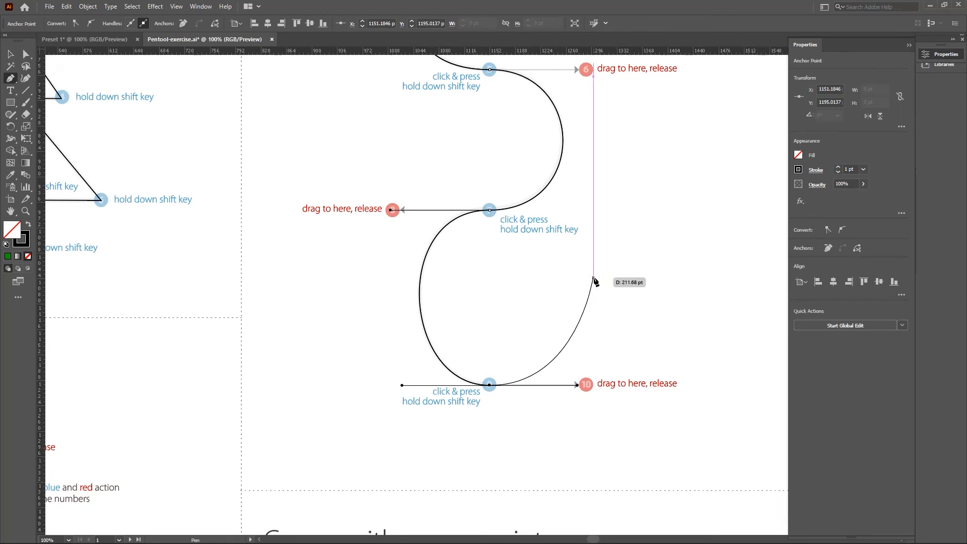
key(ctrl)
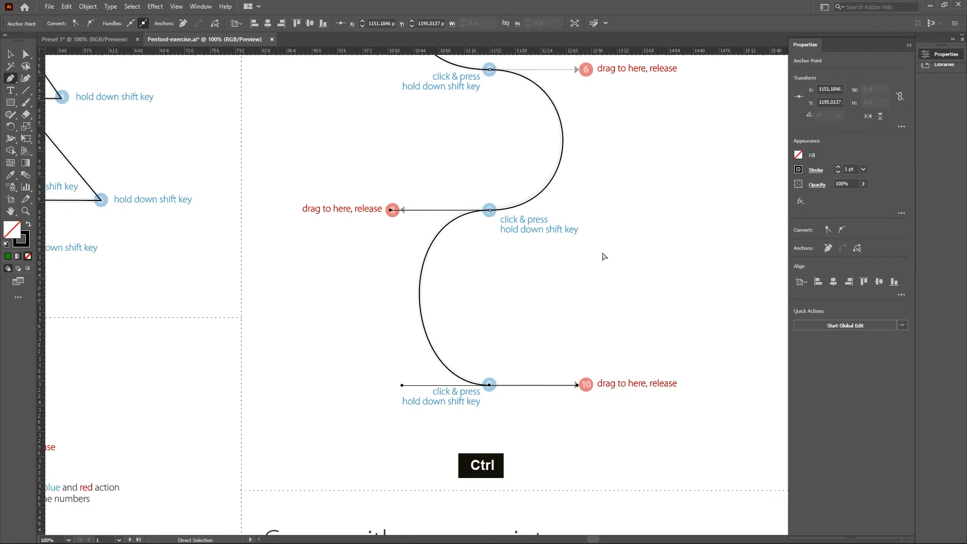
ctrl+click(535, 277)
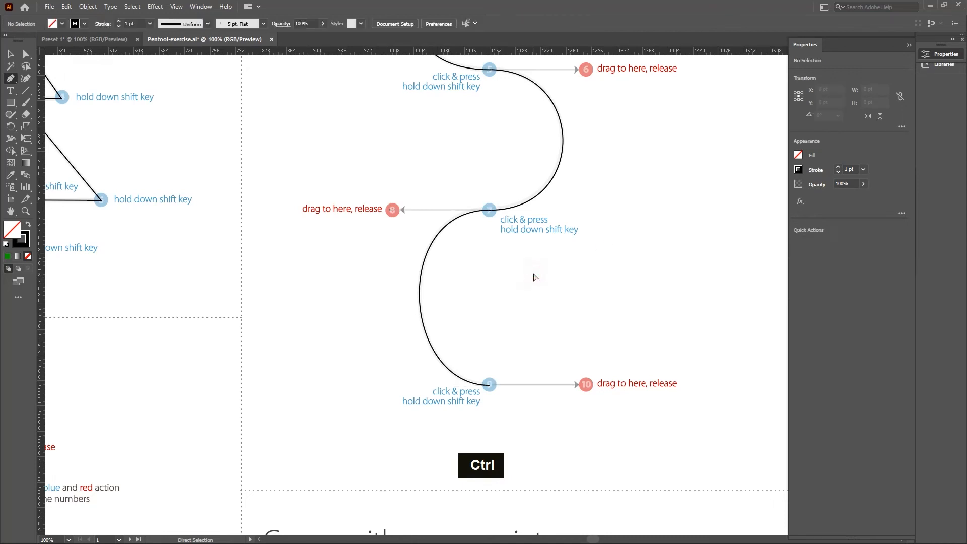
Examine the traced curve against the grey guide, especially the mismatched segment between dots 1 and 3.
scroll(550, 238, up, 5)
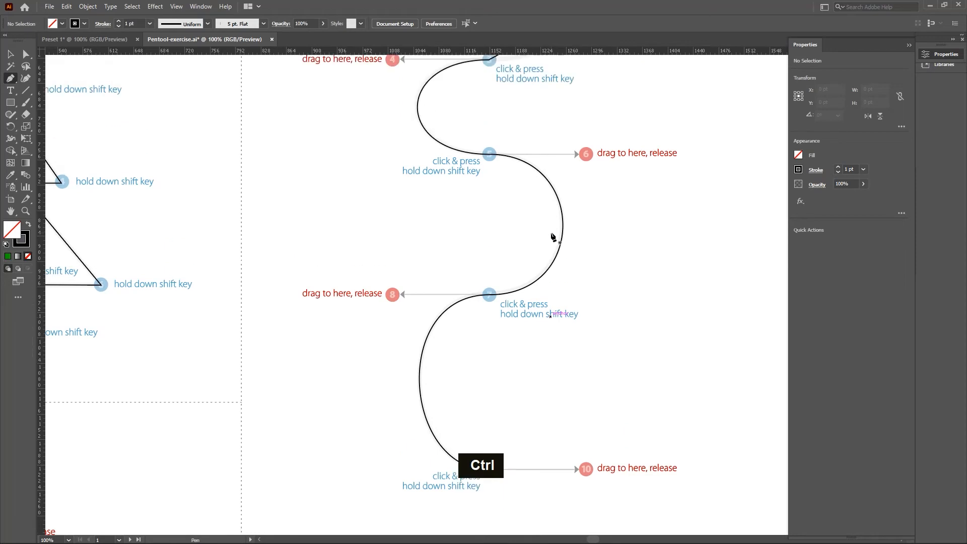
scroll(629, 227, down, 4)
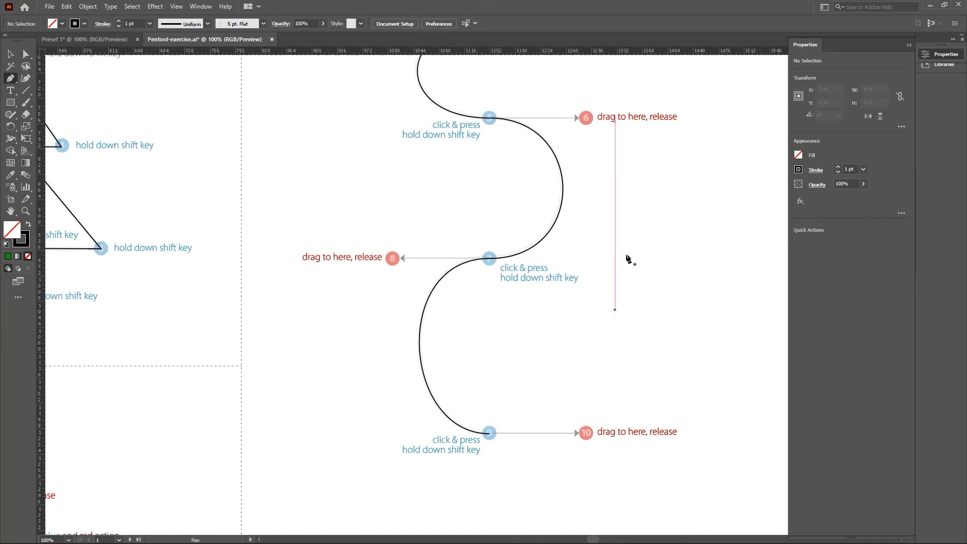
scroll(678, 320, up, 4)
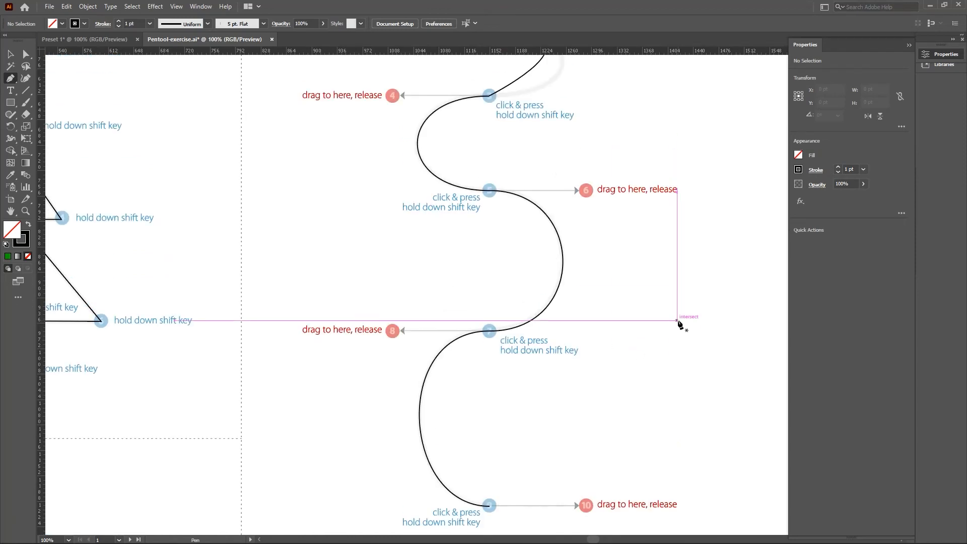
scroll(678, 321, down, 2)
scroll(678, 321, down, 1)
scroll(678, 321, up, 1)
scroll(679, 322, down, 1)
scroll(678, 323, up, 1)
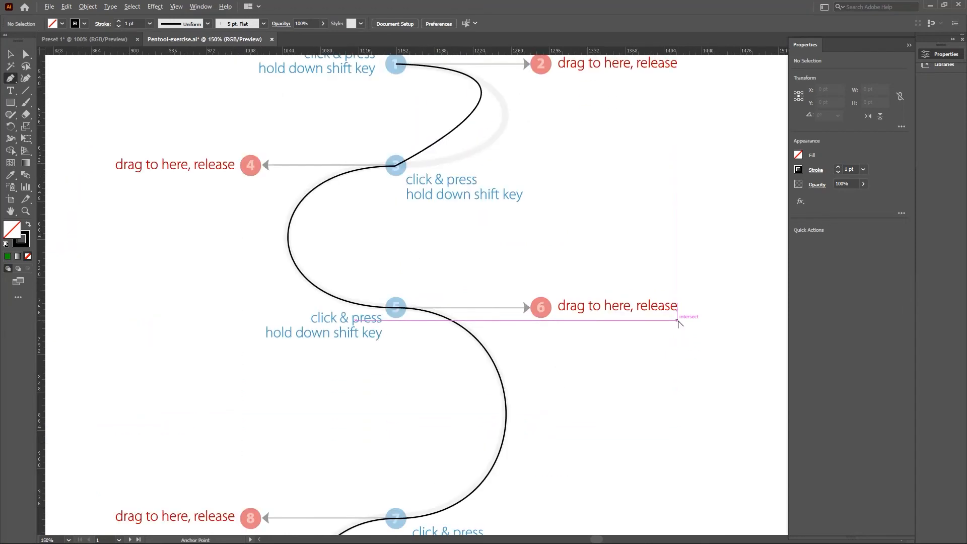
scroll(678, 323, down, 1)
scroll(679, 325, down, 2)
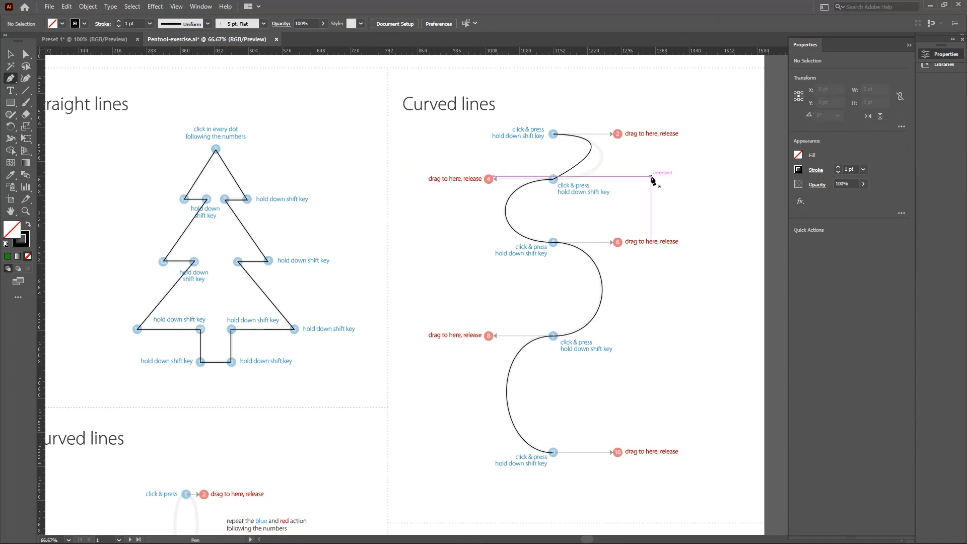
scroll(647, 187, up, 2)
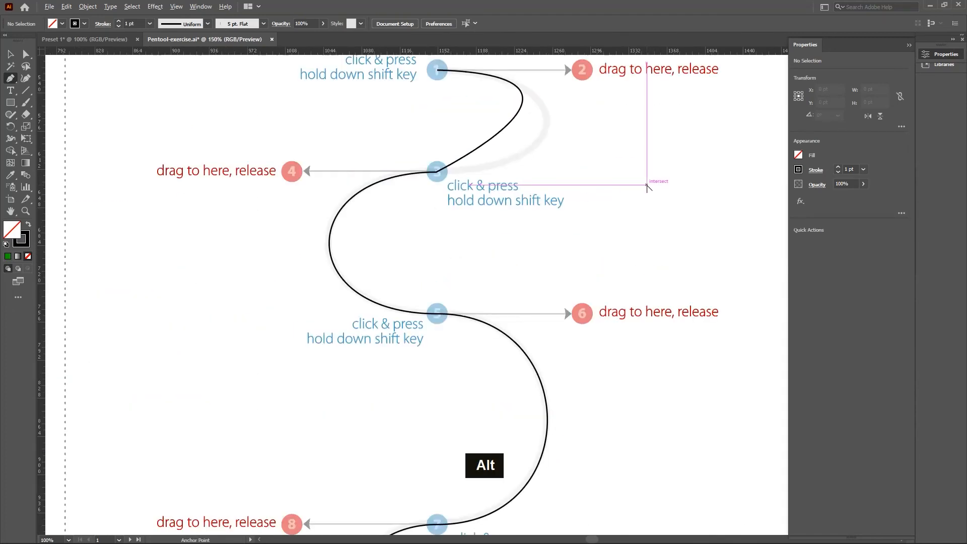
scroll(499, 167, up, 2)
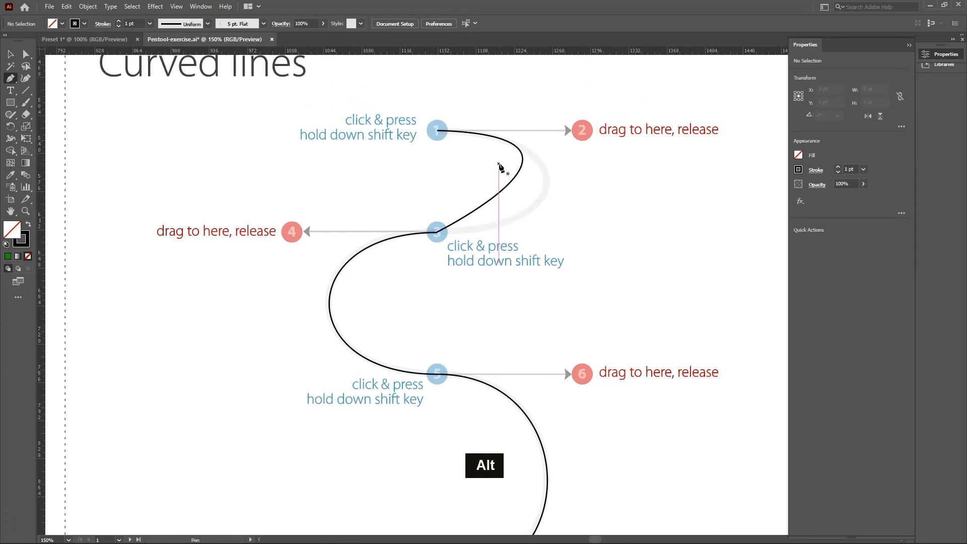
scroll(499, 166, up, 1)
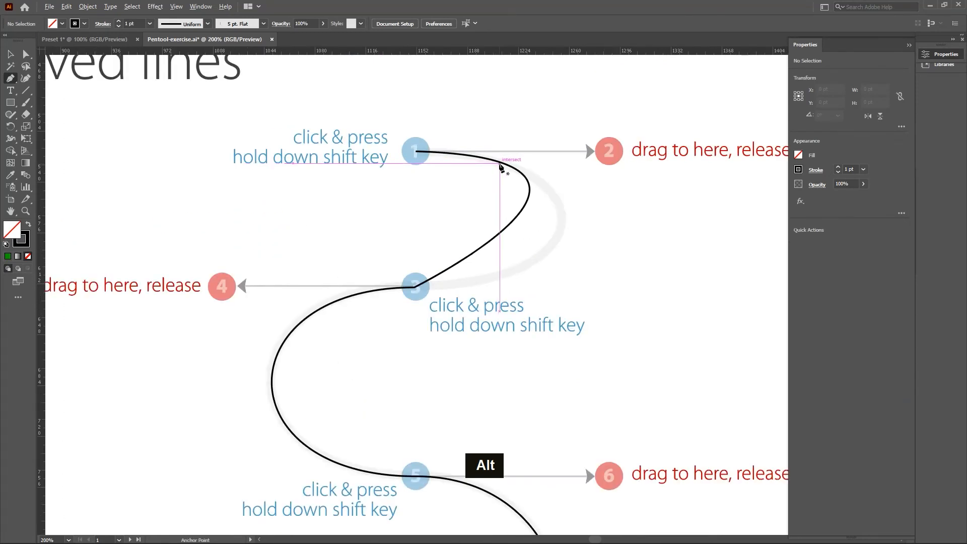
scroll(502, 167, down, 1)
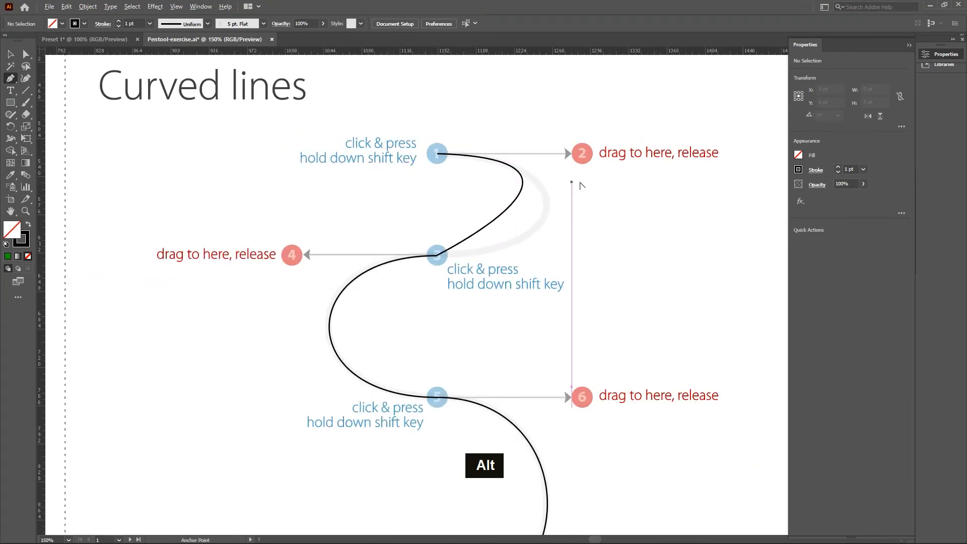
scroll(574, 186, up, 1)
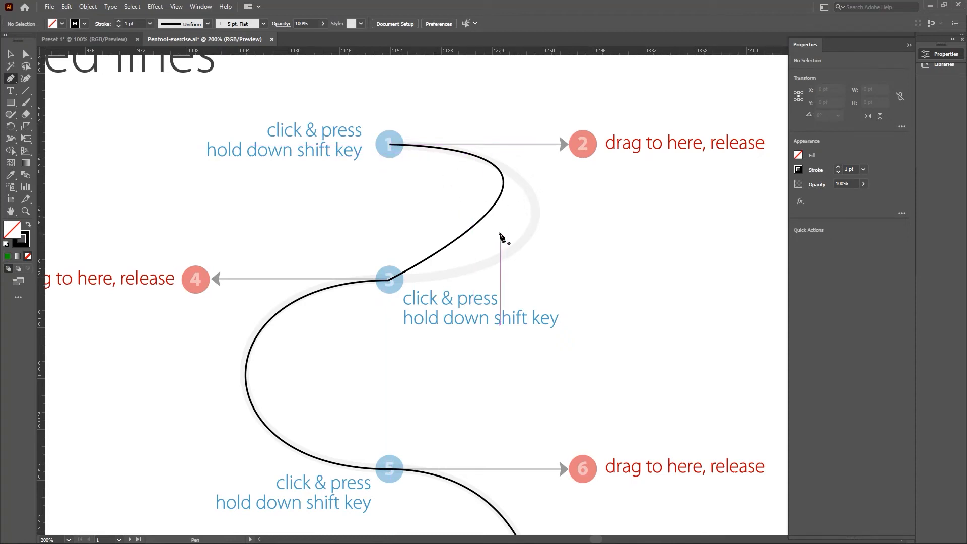
Use Direct Selection to move the forward handle of dot 1's anchor onto dot 2, then deselect the path.
click(29, 56)
key(a)
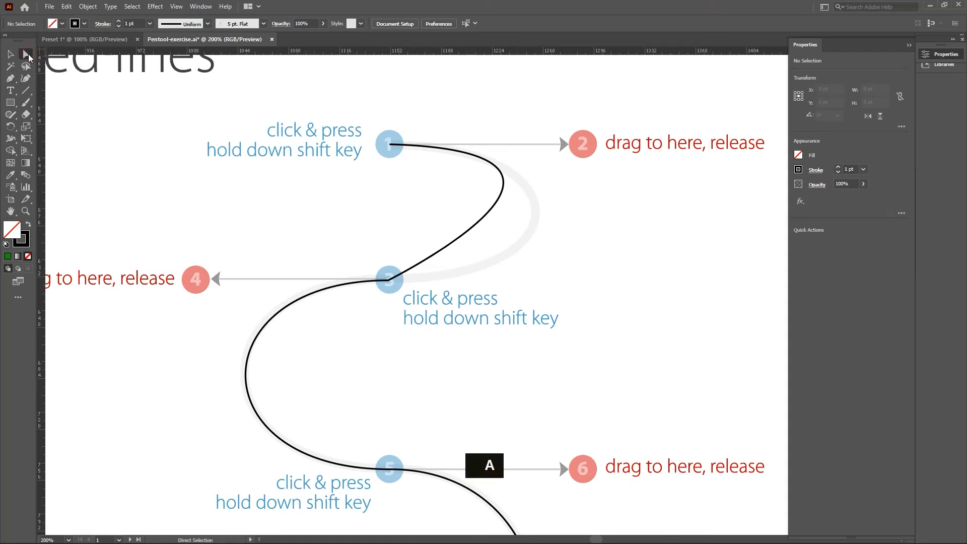
click(390, 144)
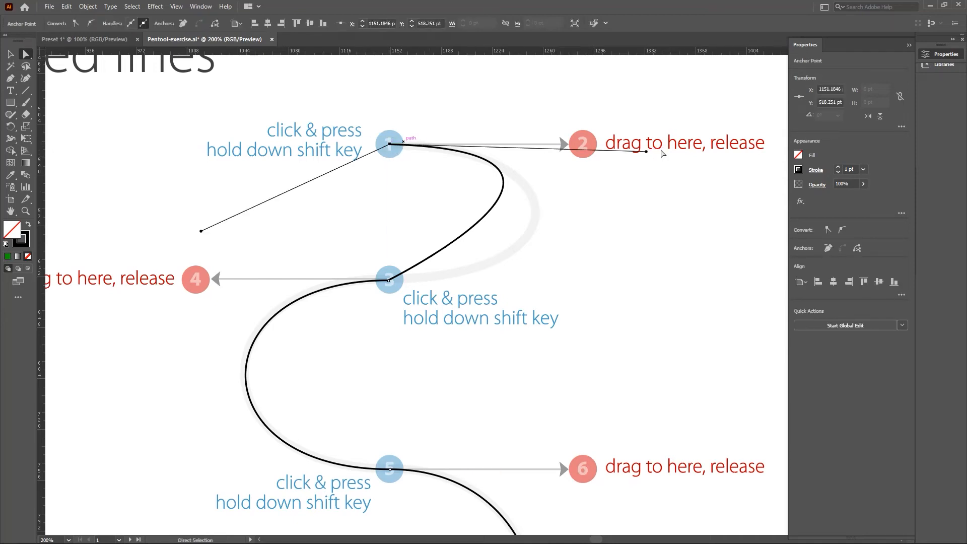
mouse_move(647, 151)
mouse_down()
mouse_move(568, 145)
mouse_move(713, 153)
mouse_move(577, 144)
mouse_move(684, 149)
mouse_up()
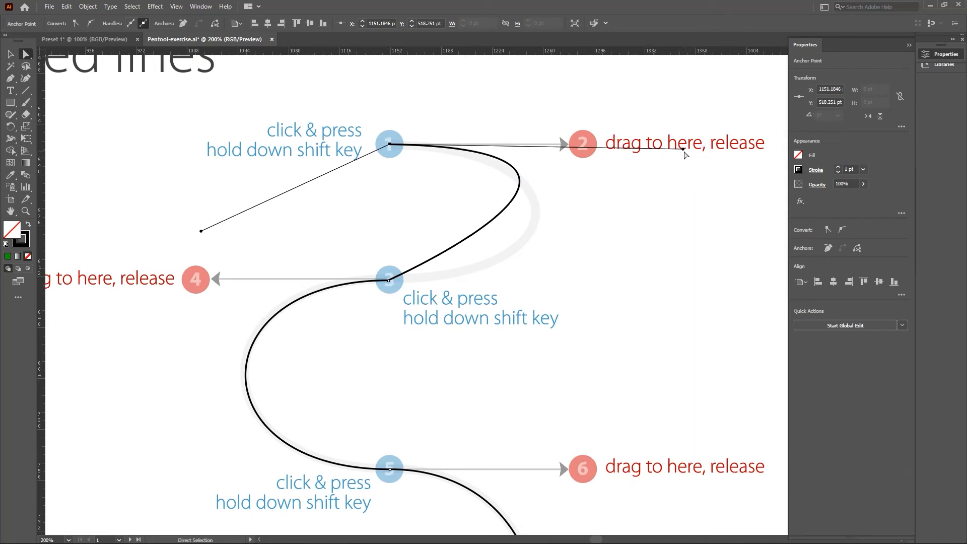
drag(684, 150, 589, 146)
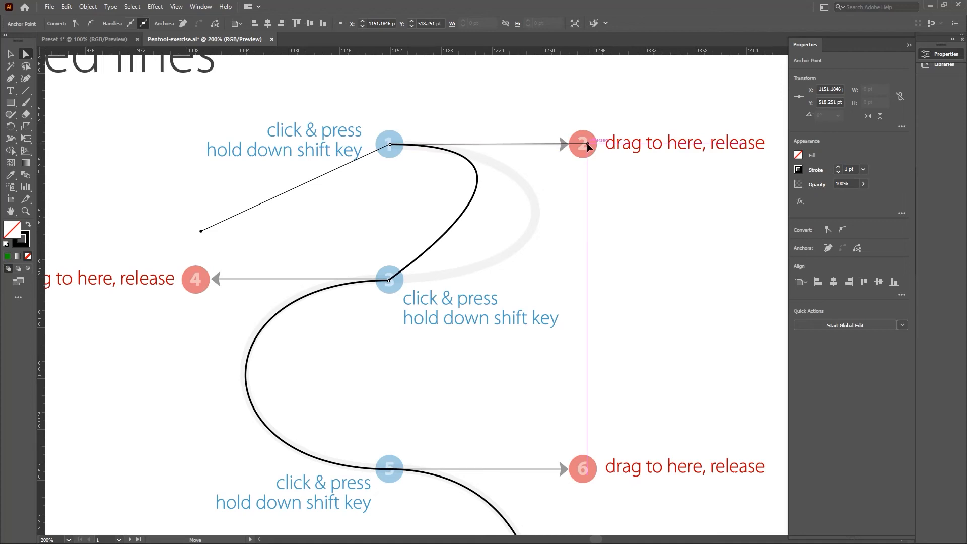
click(633, 104)
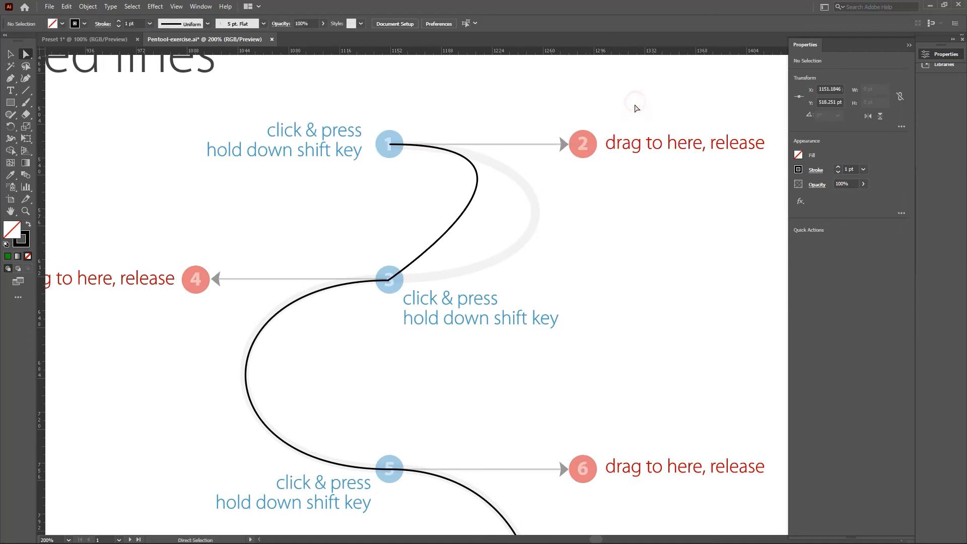
Select the anchor on dot 3 with Direct Selection and inspect which of its sides has a handle.
click(389, 280)
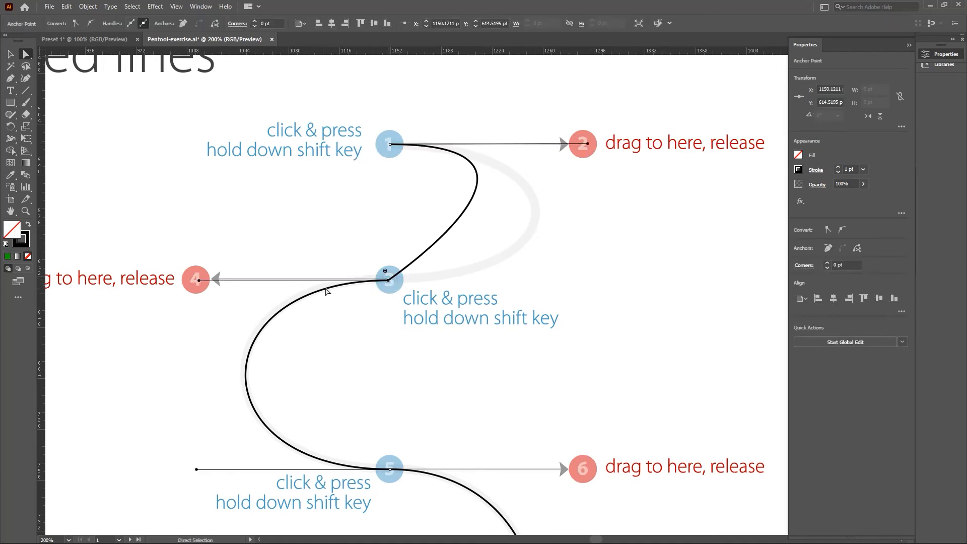
scroll(330, 288, up, 2)
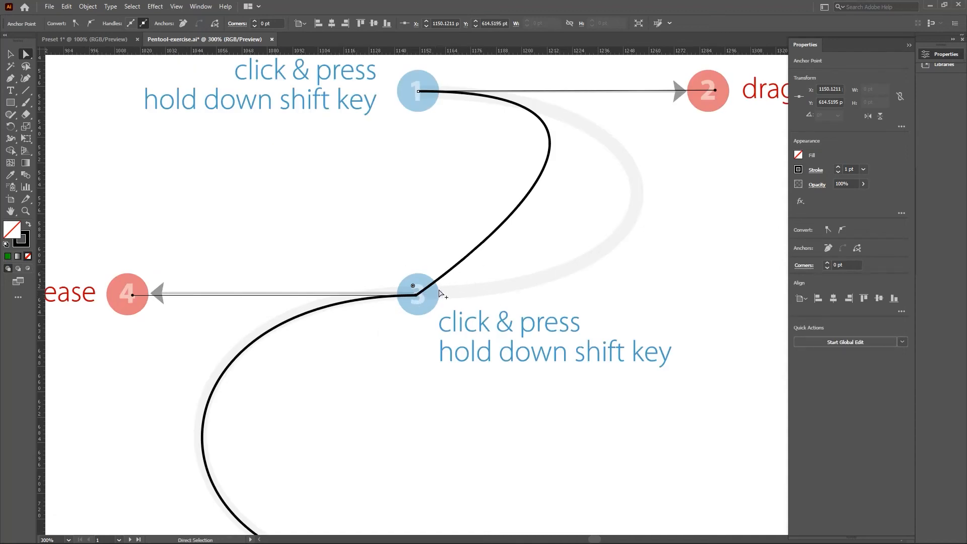
scroll(443, 294, down, 1)
drag(235, 296, 263, 228)
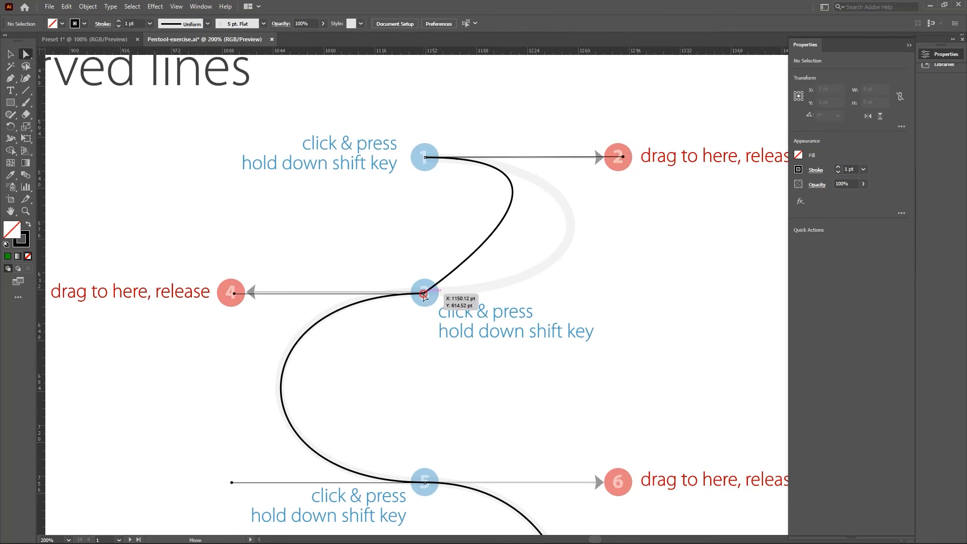
click(424, 295)
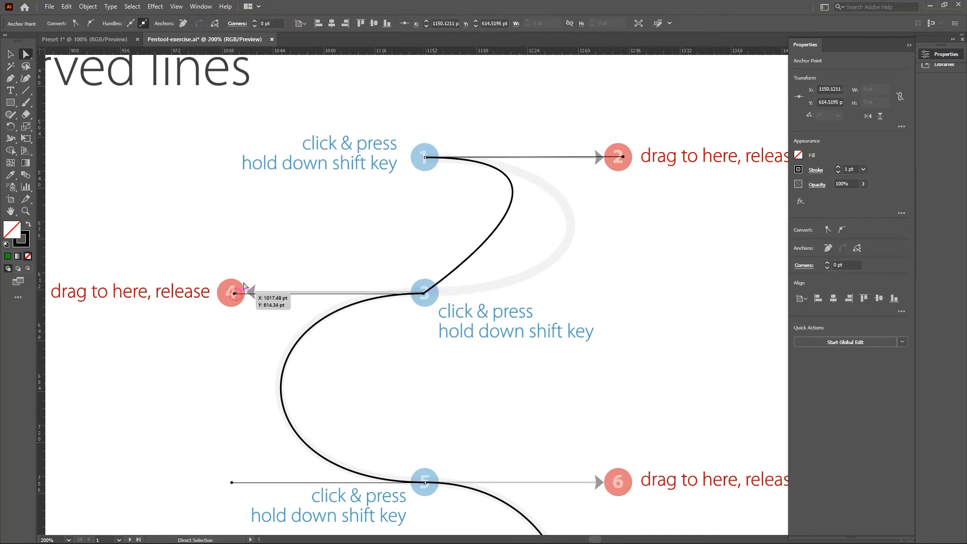
drag(244, 283, 268, 260)
click(424, 294)
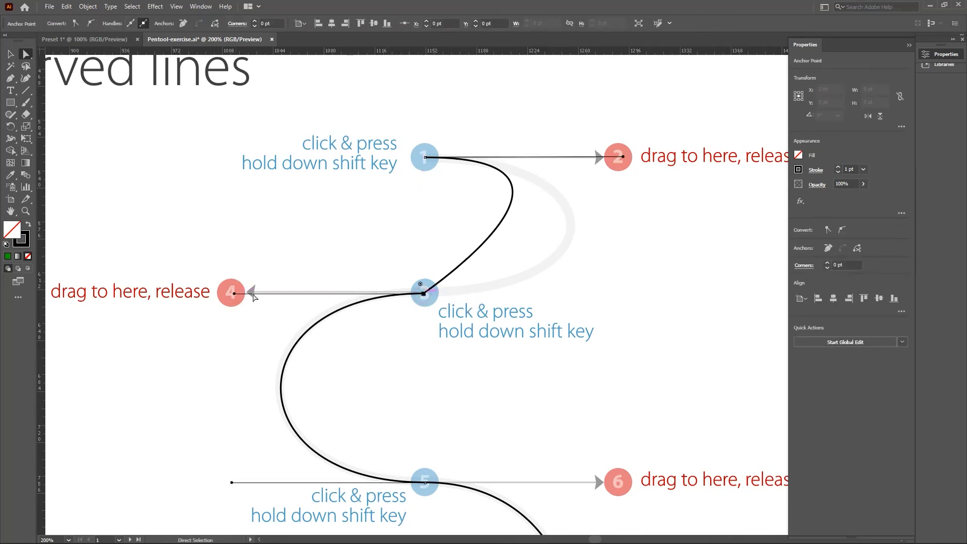
scroll(255, 297, up, 2)
drag(273, 298, 344, 243)
scroll(385, 220, down, 3)
scroll(599, 264, down, 4)
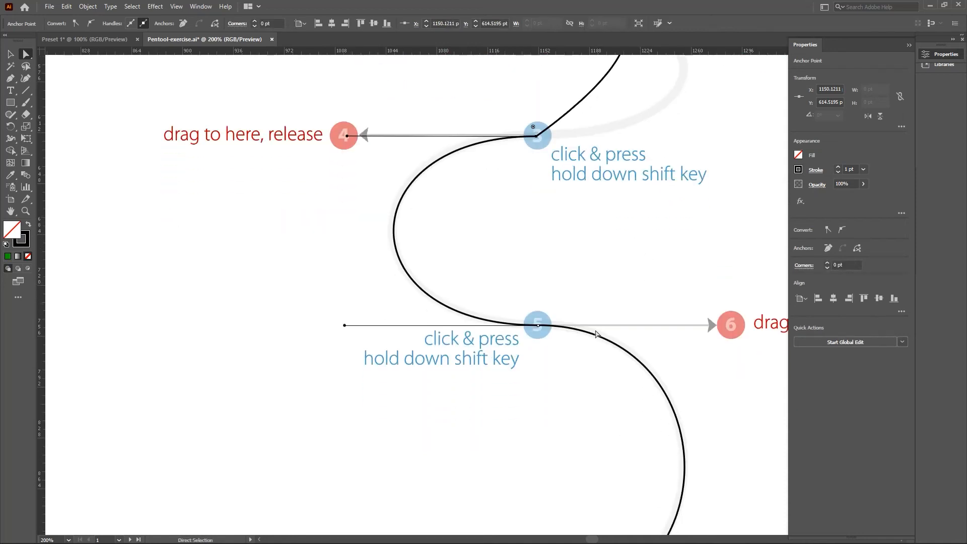
Select the anchor on dot 5 and compare its pair of handles with those of the anchors on dots 7 and 3.
click(540, 327)
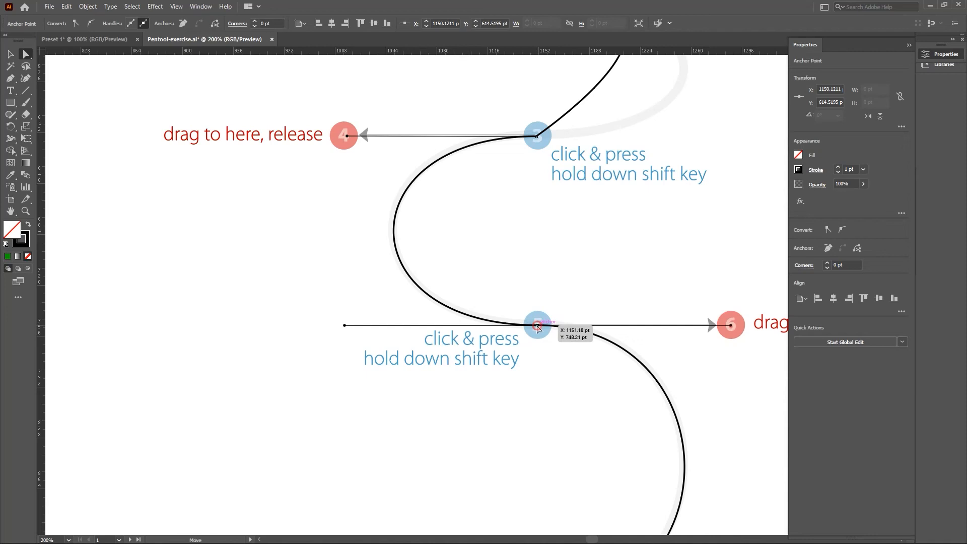
scroll(400, 334, down, 15)
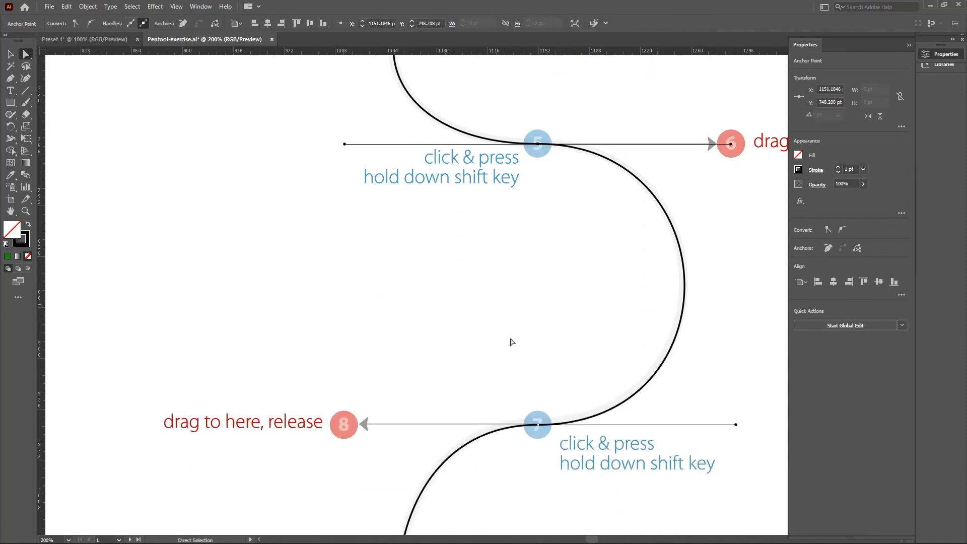
scroll(537, 335, up, 13)
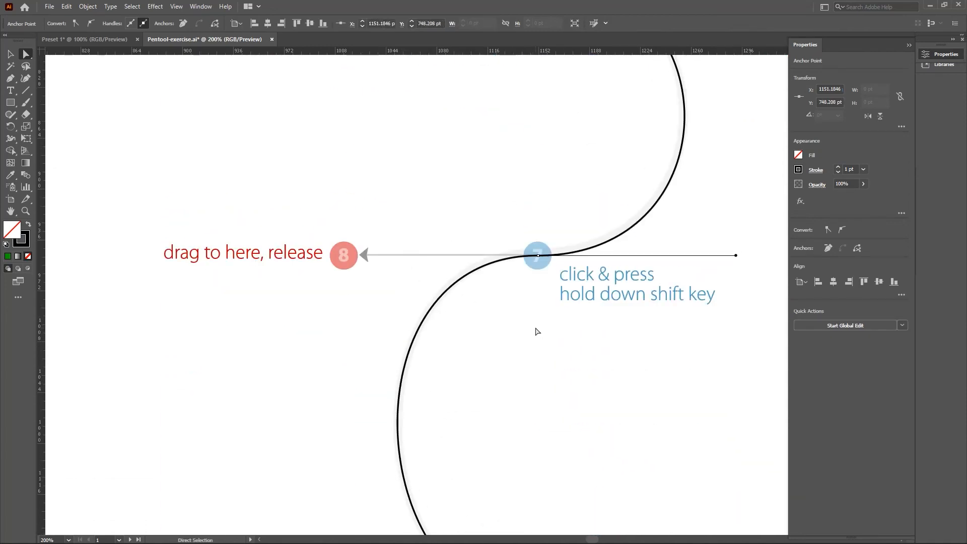
scroll(543, 322, up, 3)
scroll(572, 260, up, 1)
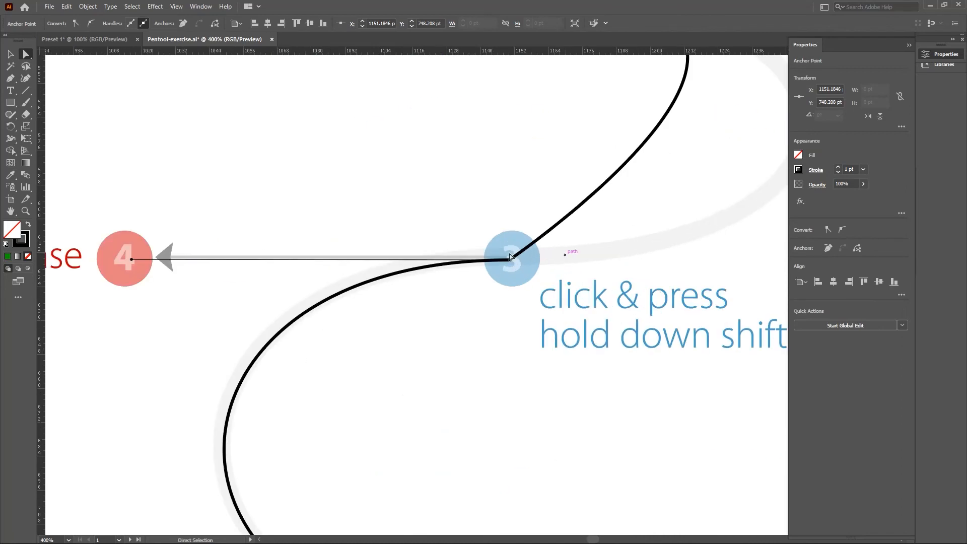
Convert the corner anchor on dot 3 to smooth and level its outgoing handle horizontally toward dot 4.
click(511, 260)
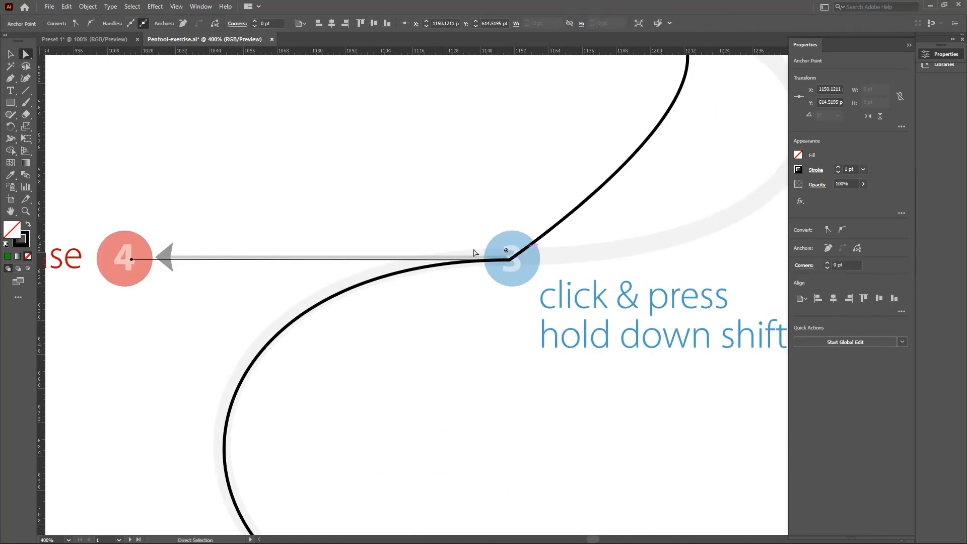
scroll(567, 292, down, 1)
scroll(630, 300, up, 1)
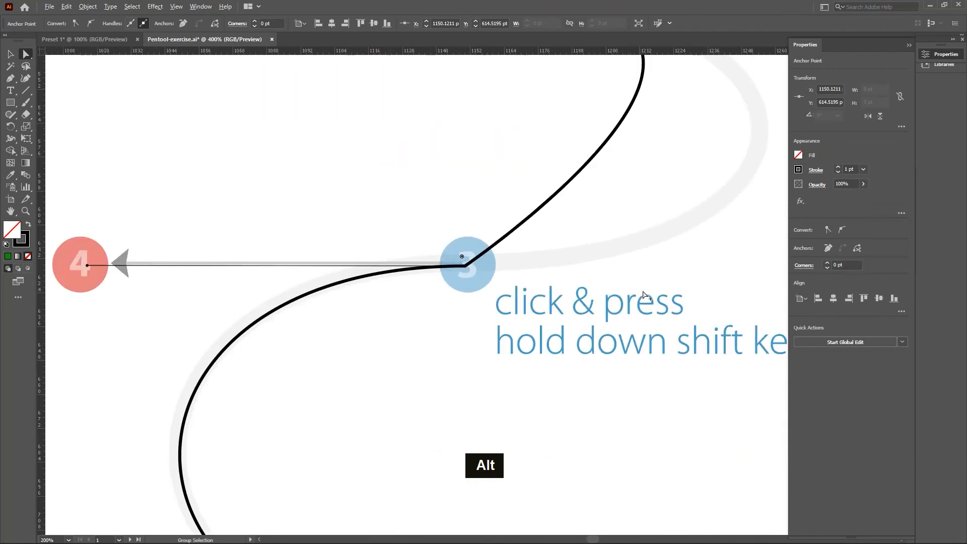
click(843, 230)
scroll(696, 244, down, 2)
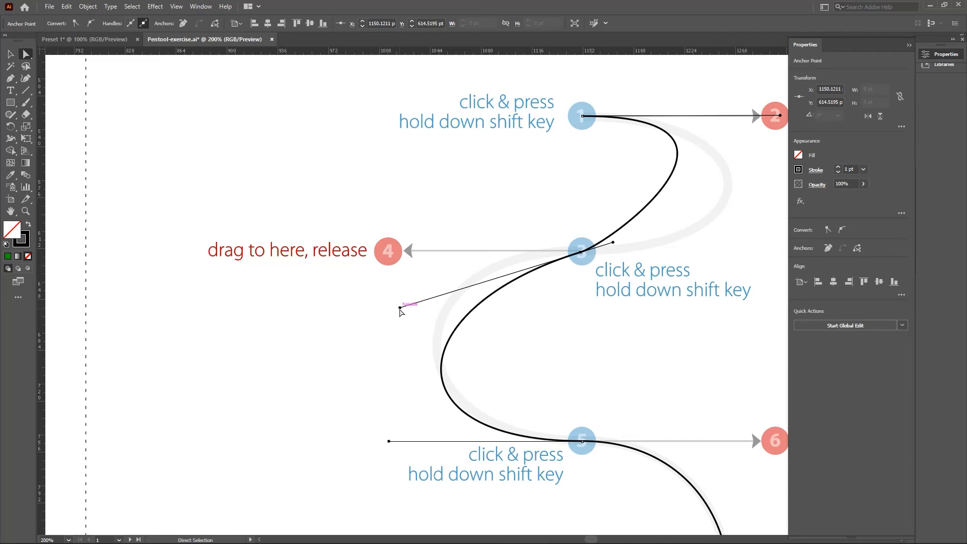
mouse_move(400, 308)
mouse_down()
mouse_move(401, 253)
mouse_move(389, 250)
mouse_move(404, 251)
mouse_up()
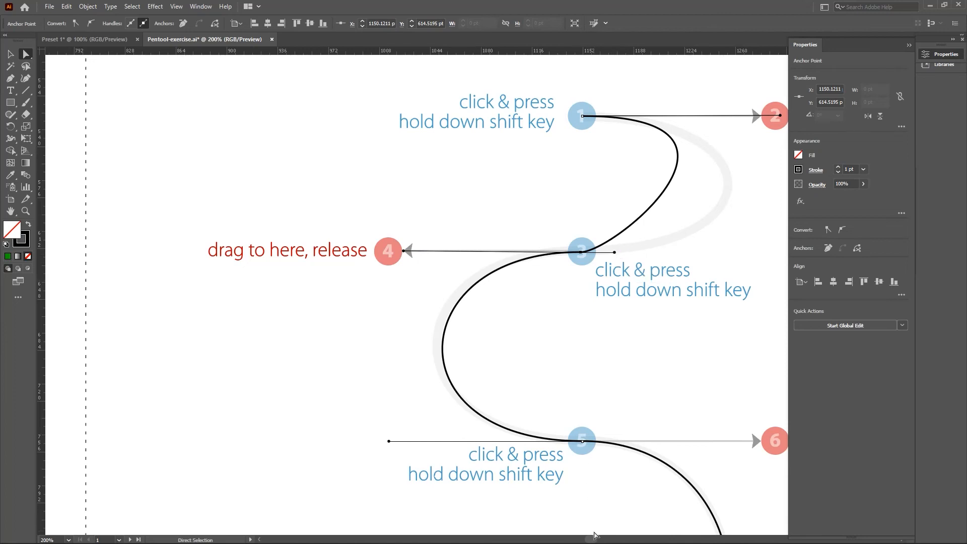
Extend dot 3's short incoming handle horizontally away from dot 4 until the segment from dot 1 follows the grey guide.
scroll(594, 541, right, 8)
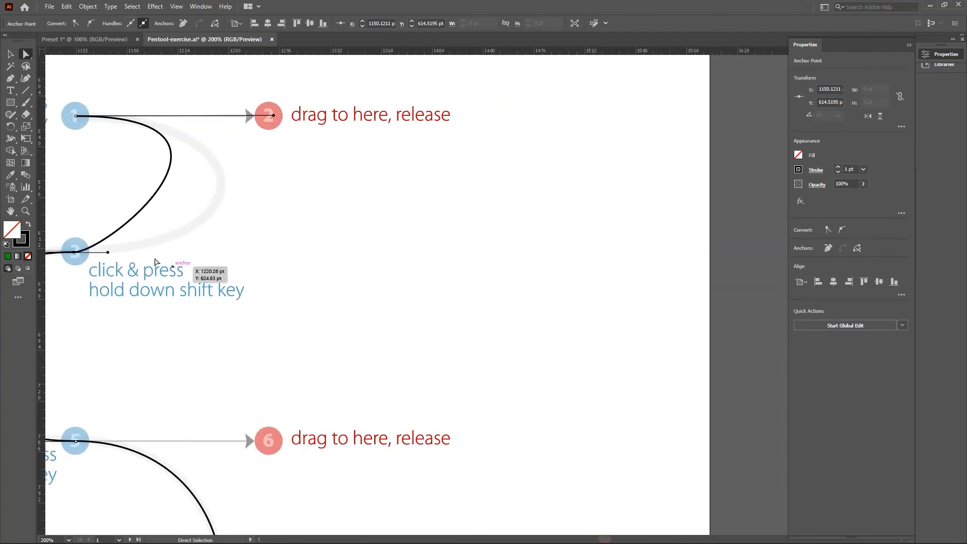
scroll(539, 356, down, 2)
scroll(188, 233, up, 2)
scroll(188, 233, left, 2)
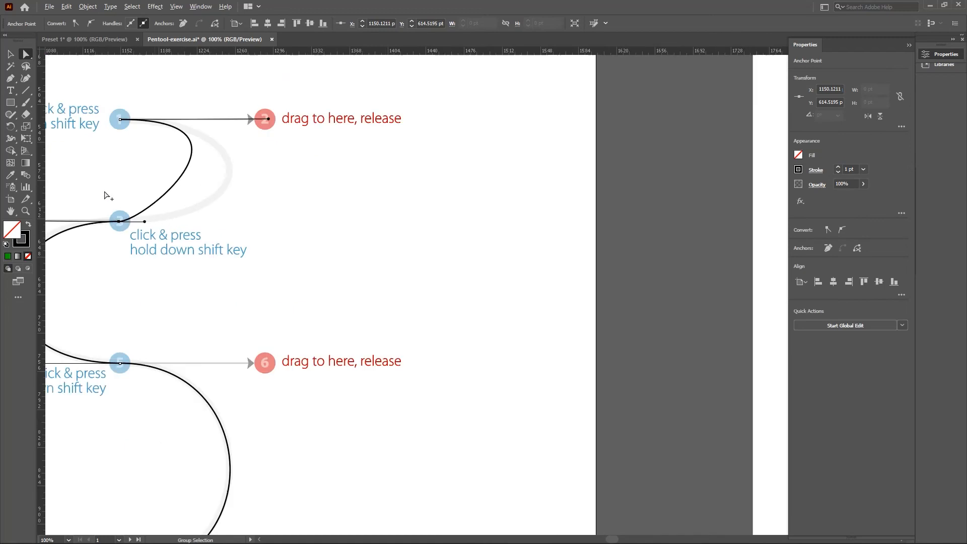
scroll(107, 195, down, 1)
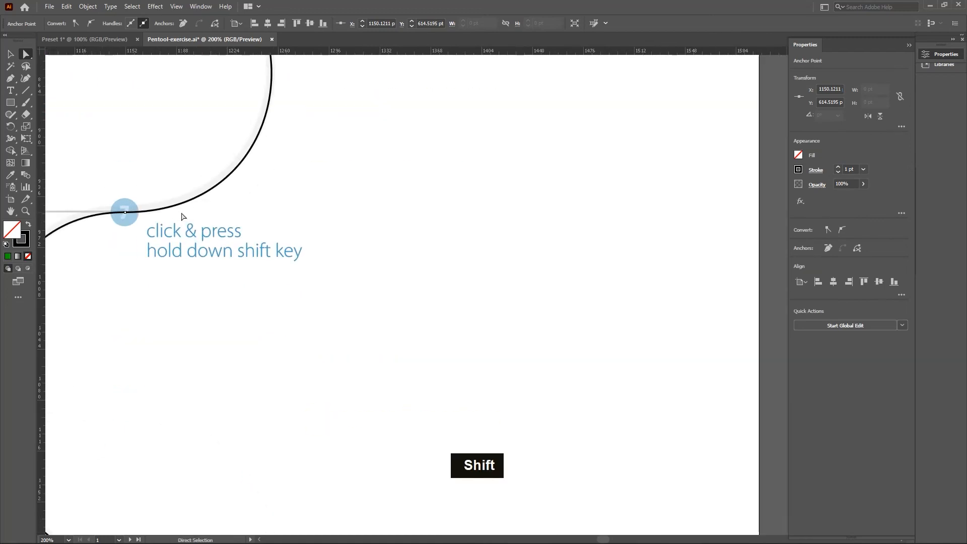
scroll(183, 216, down, 3)
scroll(150, 105, up, 1)
scroll(186, 199, up, 5)
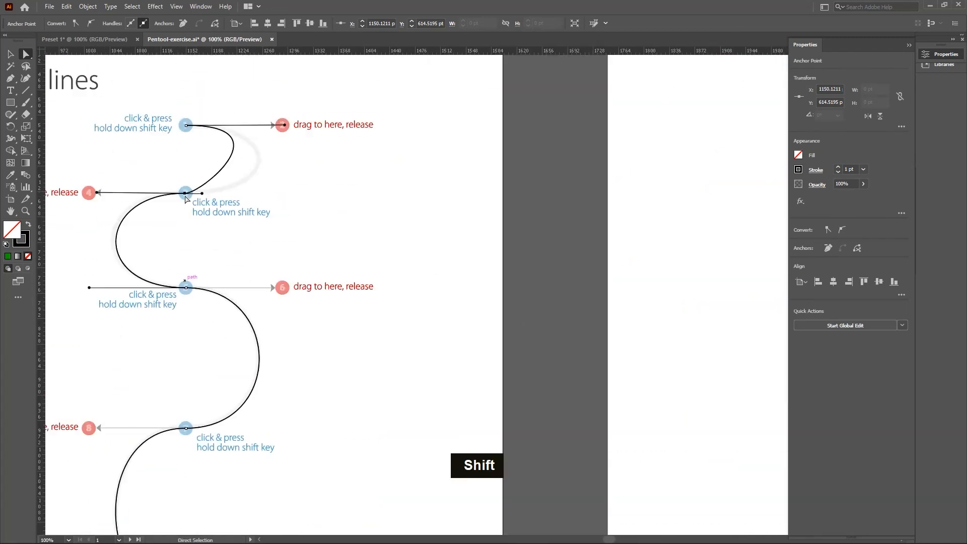
drag(175, 192, 420, 248)
scroll(452, 337, up, 4)
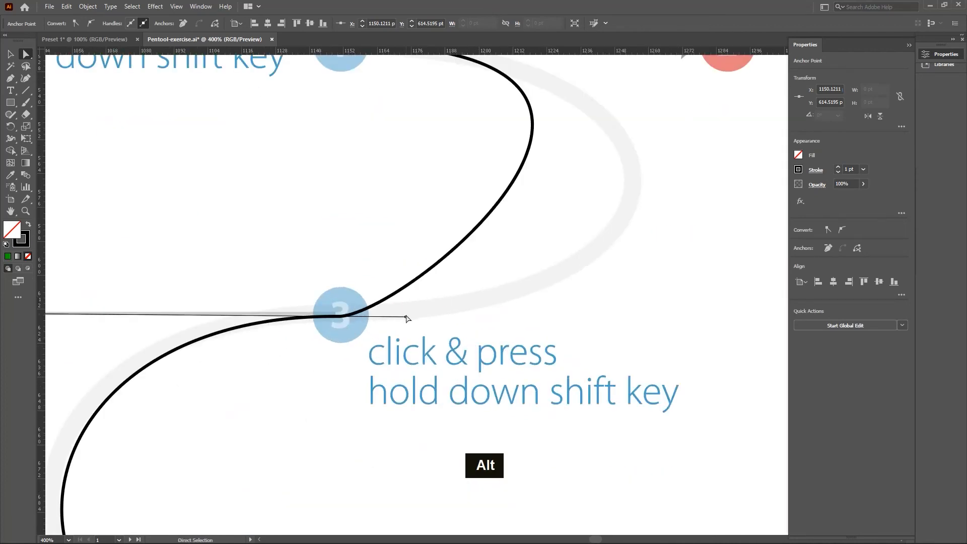
drag(408, 319, 733, 331)
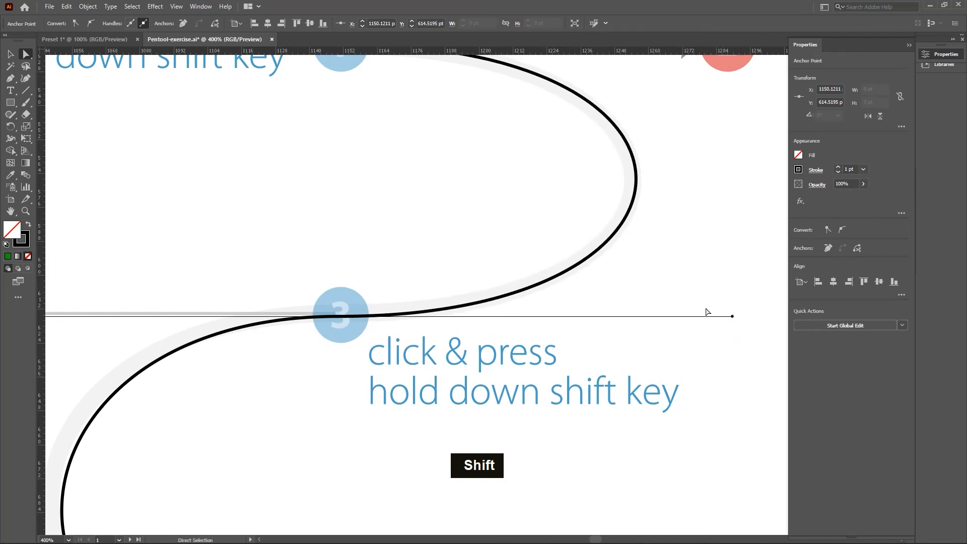
Compare the traced curve with the grey guide and select the anchor on dot 1 with Direct Selection to examine its handles.
click(697, 226)
scroll(697, 227, down, 3)
scroll(701, 231, down, 4)
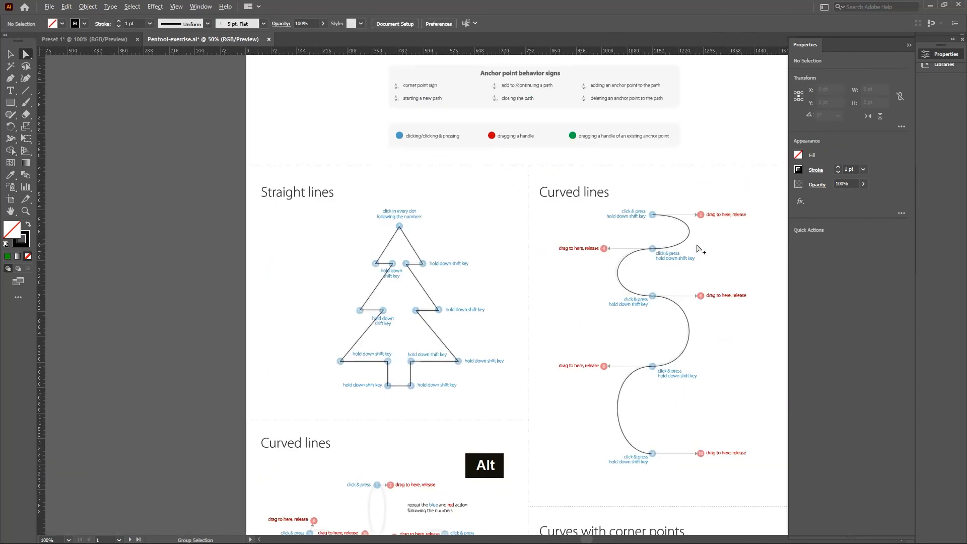
scroll(702, 300, up, 3)
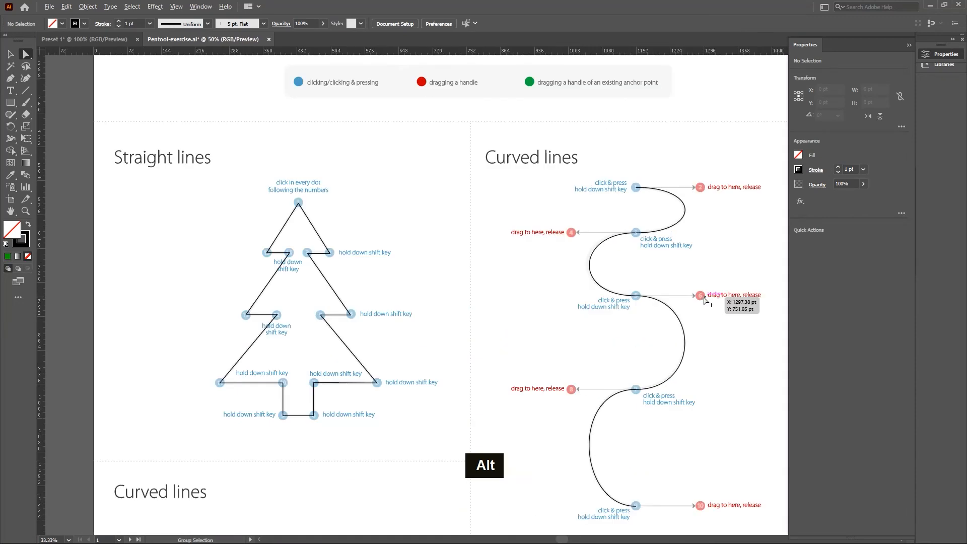
scroll(718, 264, down, 1)
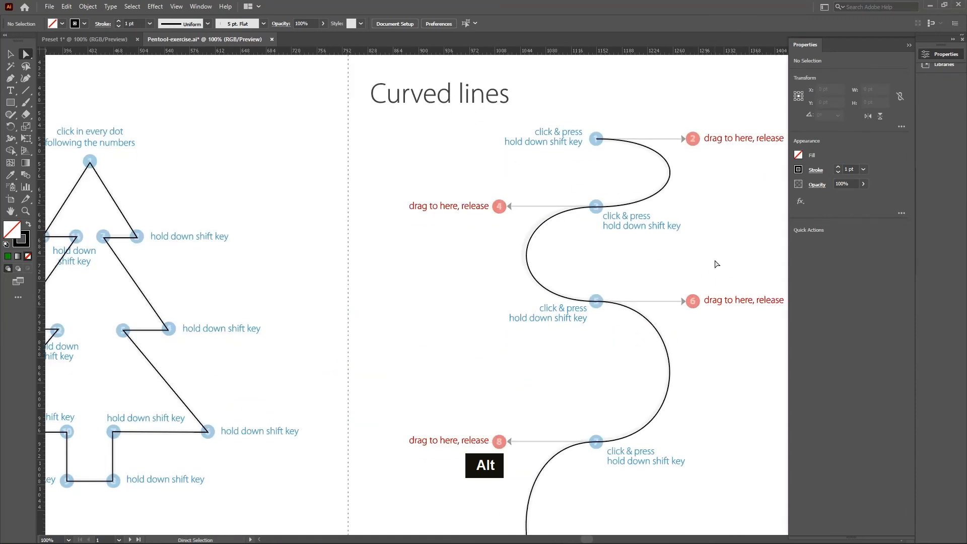
scroll(514, 188, down, 2)
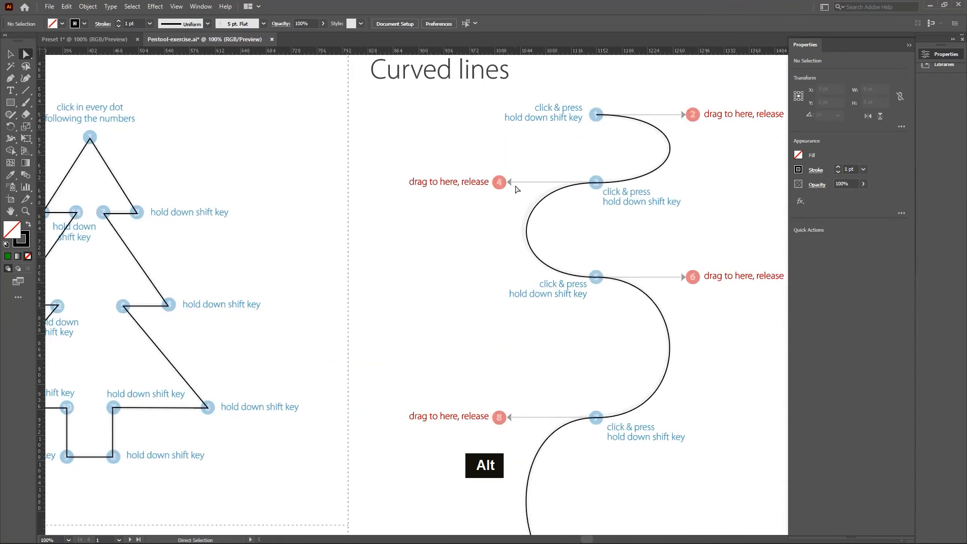
click(10, 78)
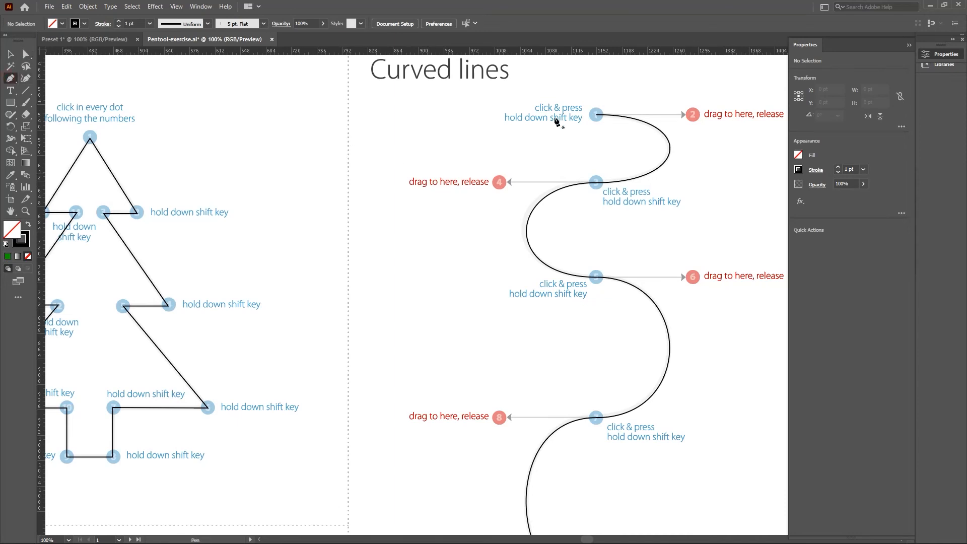
scroll(595, 125, up, 2)
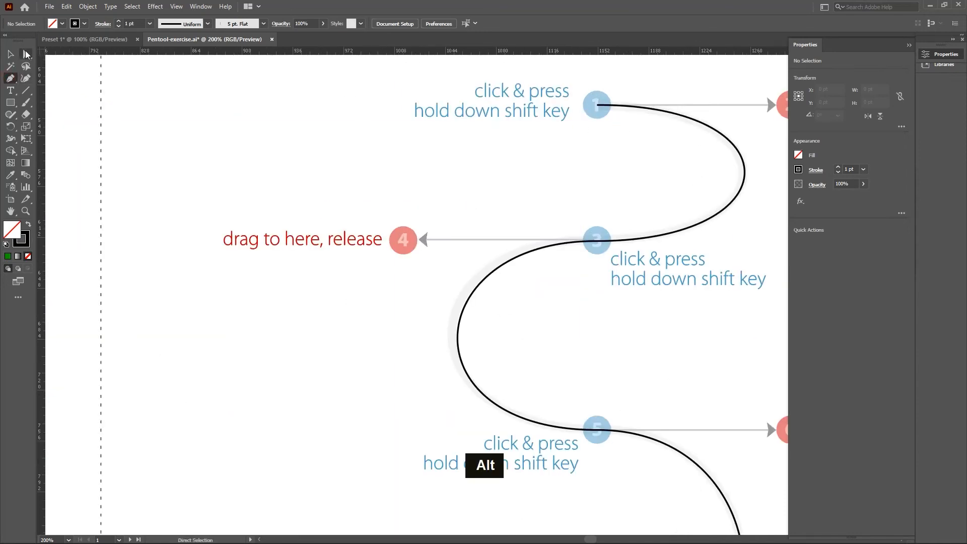
click(26, 54)
scroll(696, 130, up, 2)
click(597, 153)
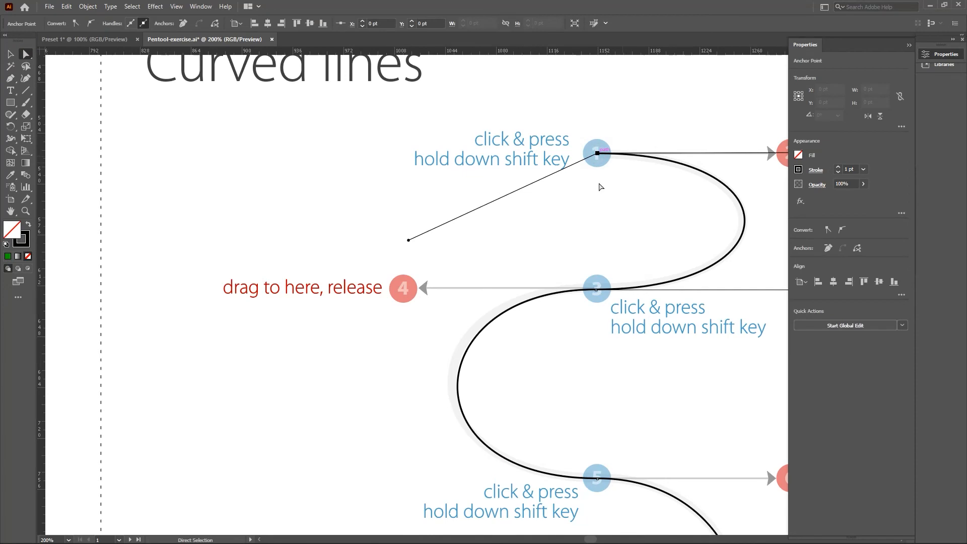
Look over the completed traces in the Straight lines and Curved lines exercises across the practice sheet.
scroll(531, 209, down, 2)
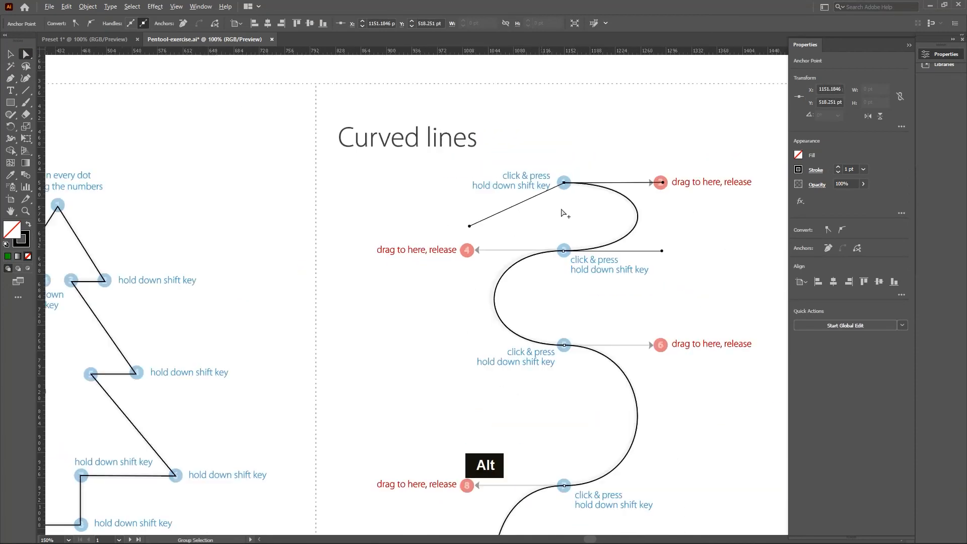
scroll(635, 204, down, 3)
scroll(635, 205, down, 3)
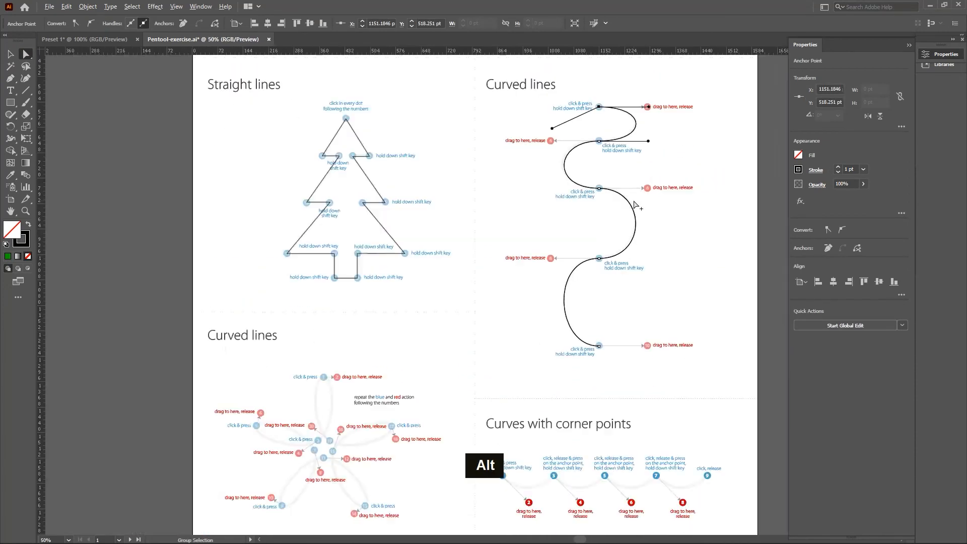
scroll(636, 201, up, 2)
scroll(638, 197, up, 3)
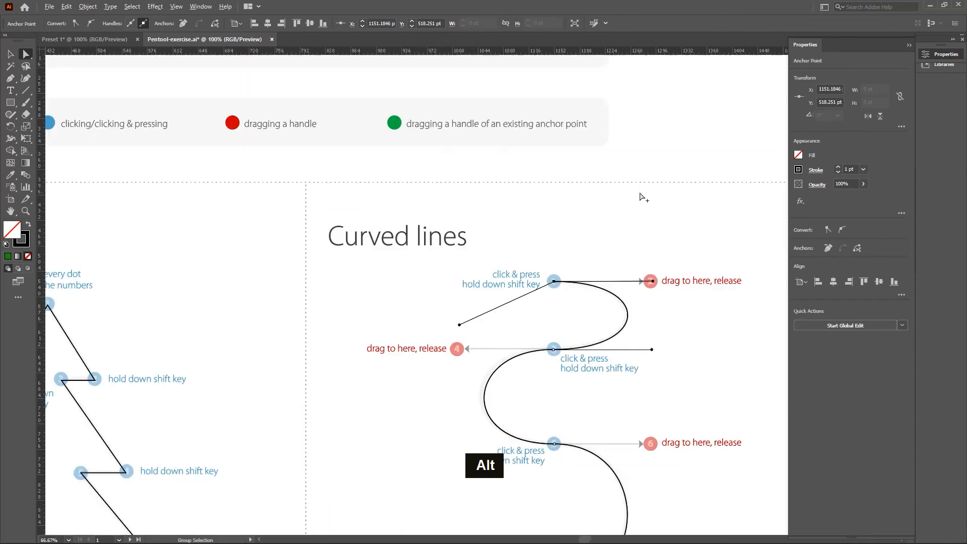
scroll(641, 197, down, 3)
scroll(641, 191, up, 3)
scroll(641, 190, down, 2)
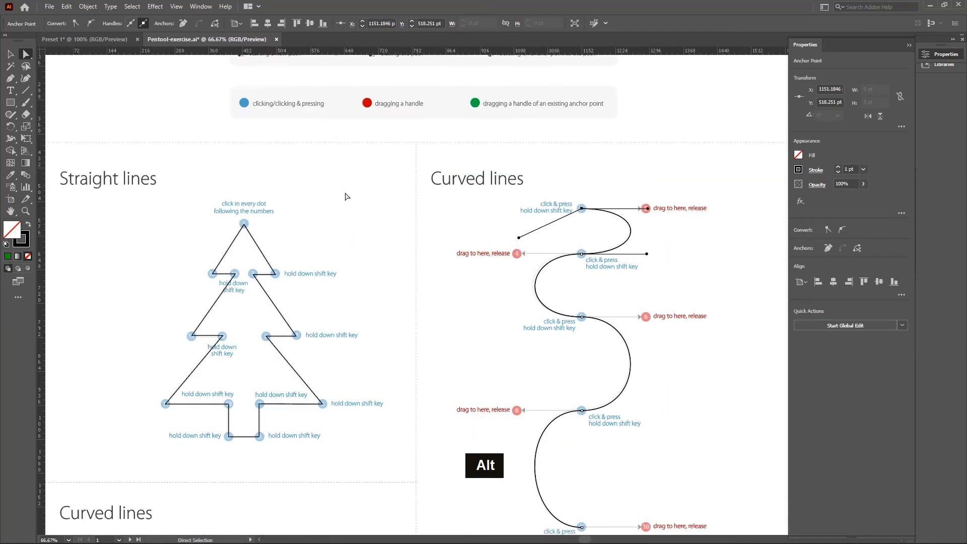
click(10, 83)
scroll(372, 212, down, 4)
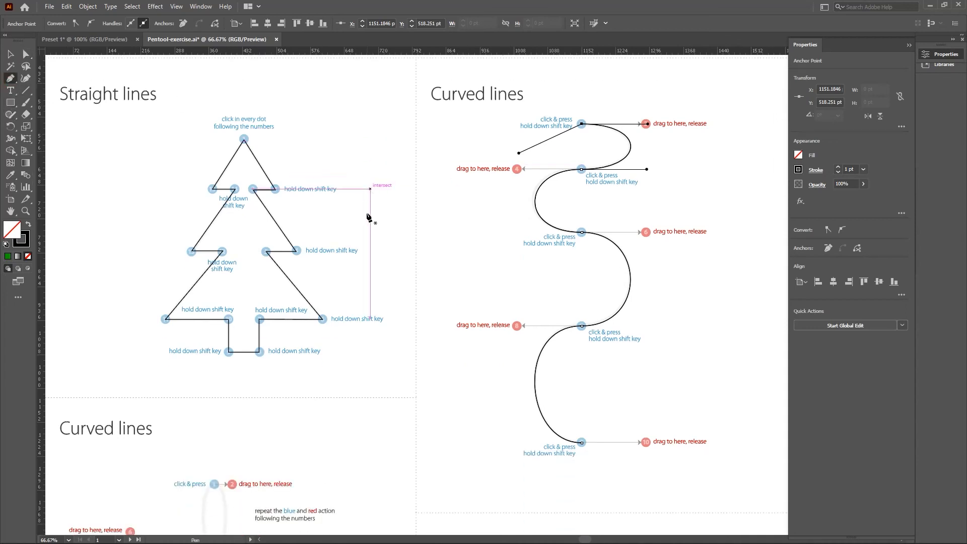
scroll(371, 211, down, 2)
scroll(252, 165, up, 2)
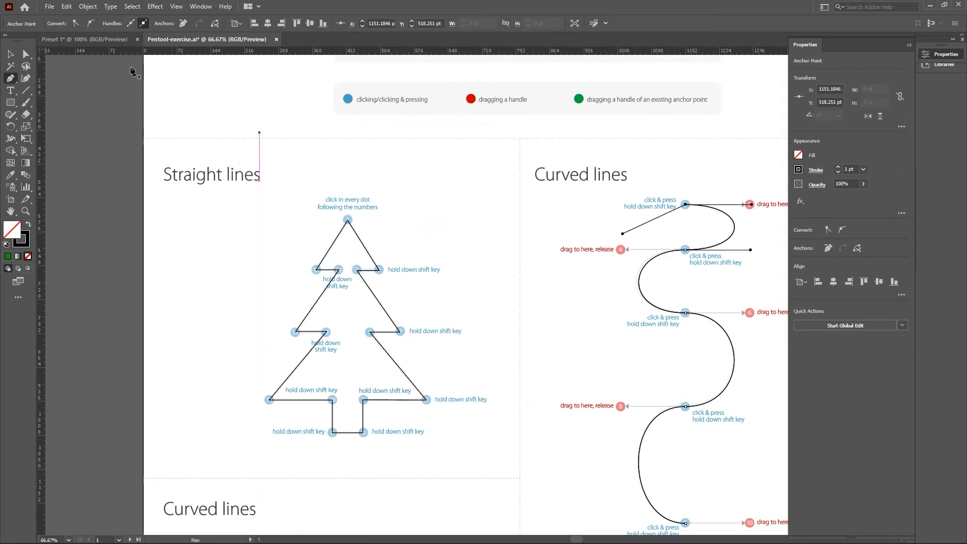
Switch to the Preset 1 document and delete the irregular polygon below the large rectangle.
click(118, 38)
scroll(374, 206, down, 4)
scroll(377, 247, up, 3)
key(v)
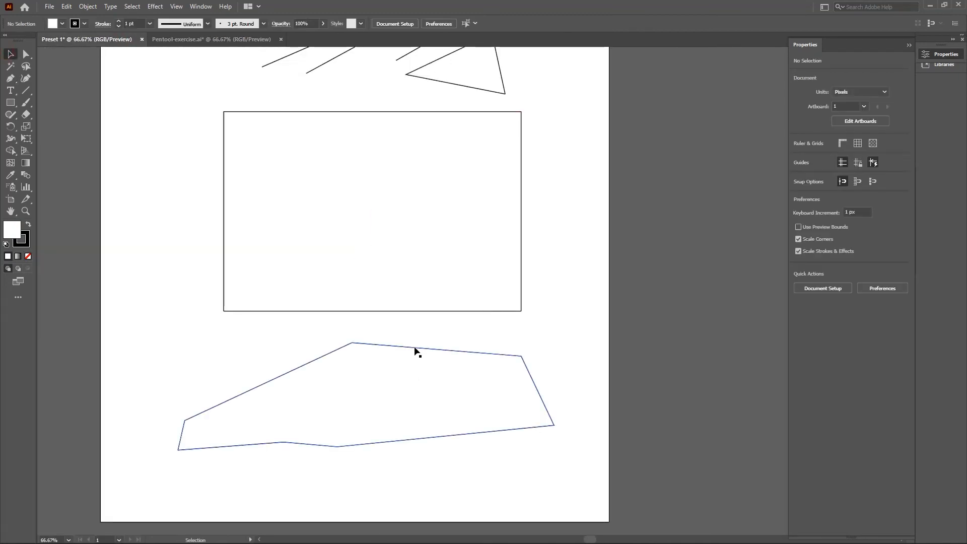
click(415, 348)
key(Delete)
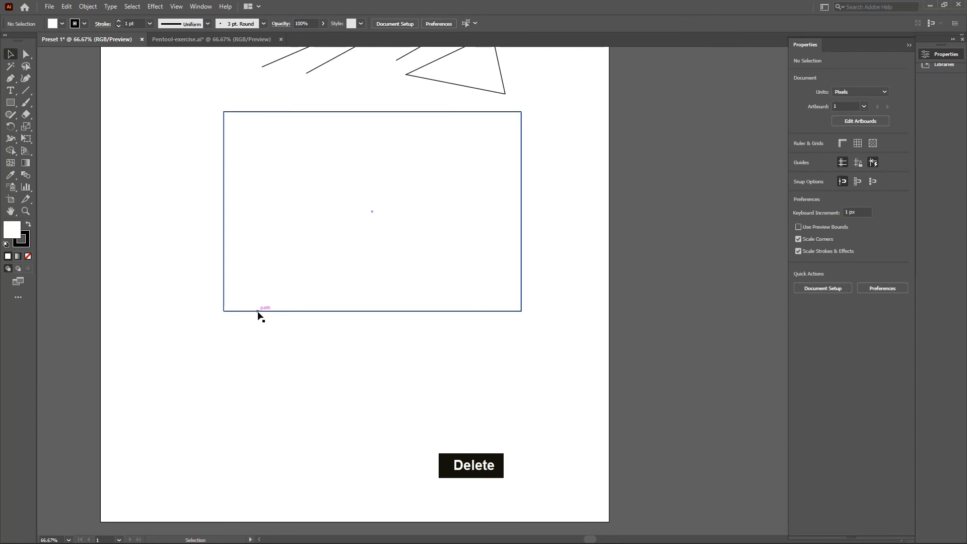
Draw a horizontal straight line about 646 px long below the rectangle with the Pen tool, finish the path and select it.
key(p)
click(181, 458)
click(453, 459)
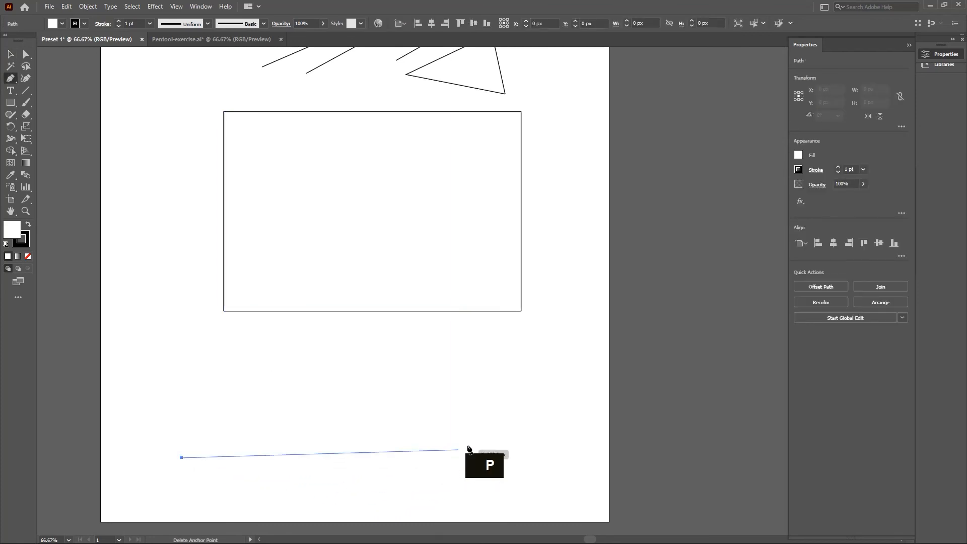
click(486, 458)
click(10, 54)
click(529, 348)
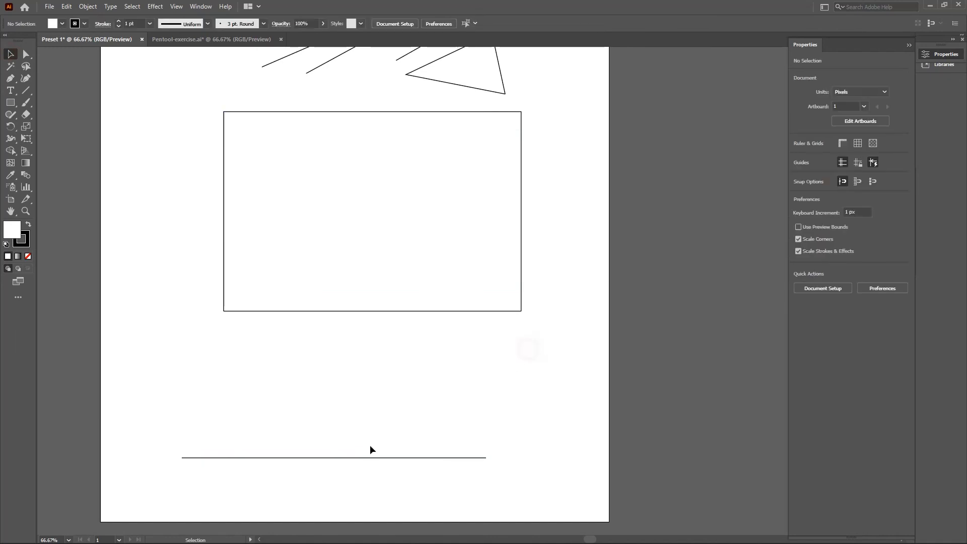
click(335, 458)
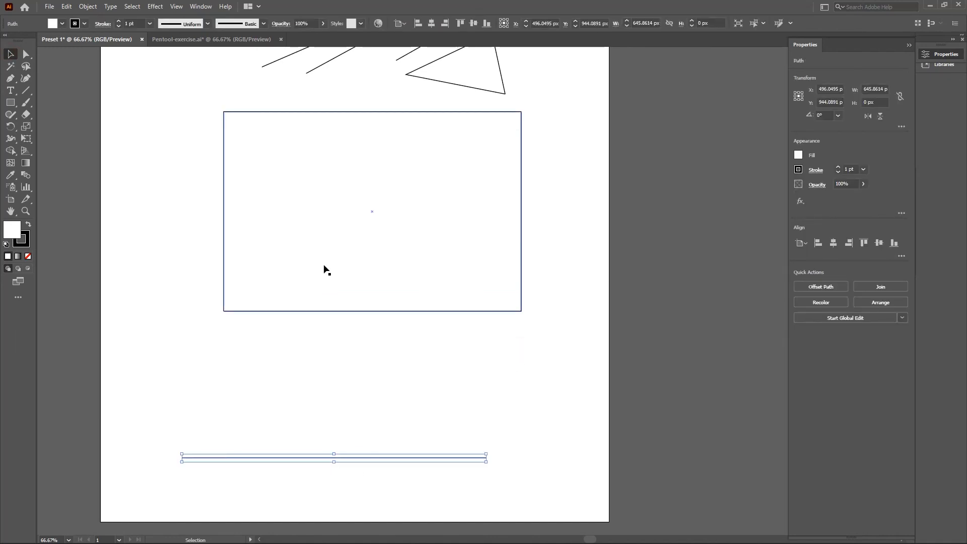
Try bending the middle of the straight line upward into an even arch about 181 px high with the Anchor Point tool.
scroll(117, 144, down, 2)
click(9, 80)
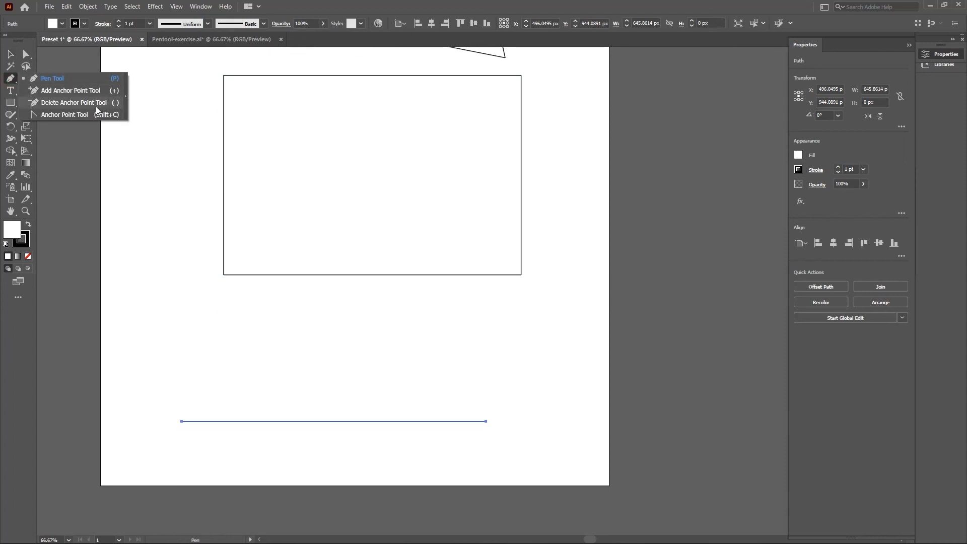
key(shift+c)
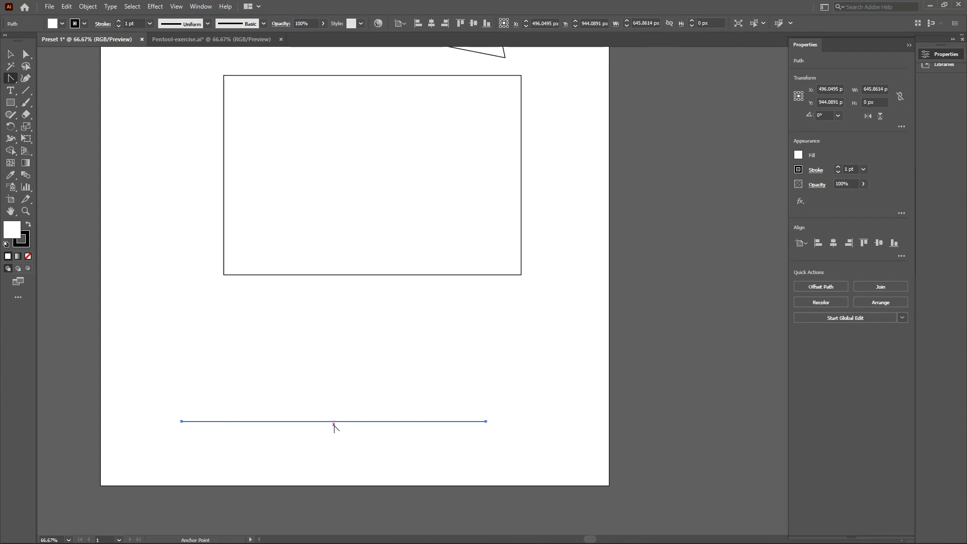
scroll(324, 427, up, 3)
scroll(324, 427, down, 3)
drag(334, 421, 323, 334)
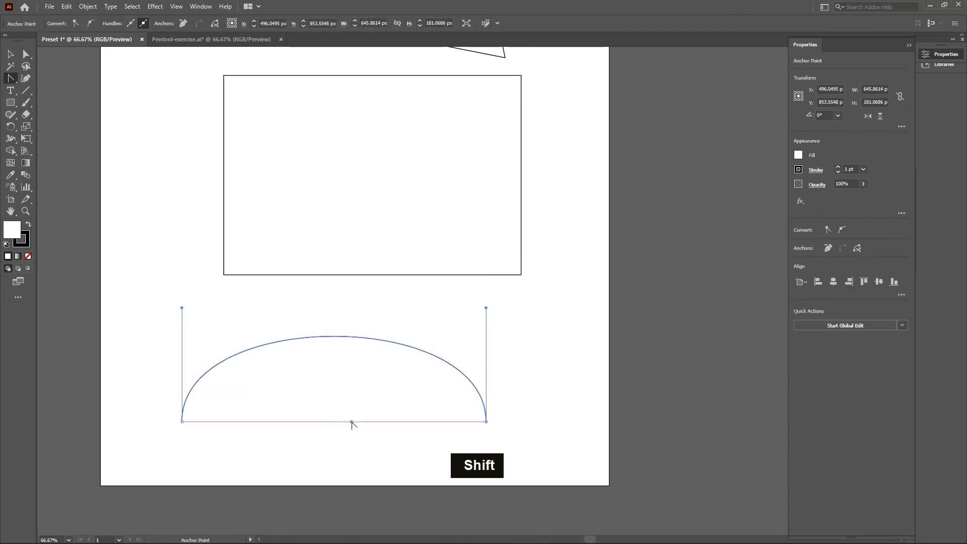
Undo the earlier bends and pull the line's middle upward into a symmetrical arch about 225 px high with the Anchor Point tool.
key(ctrl+z)
key(ctrl+z)
key(ctrl+z)
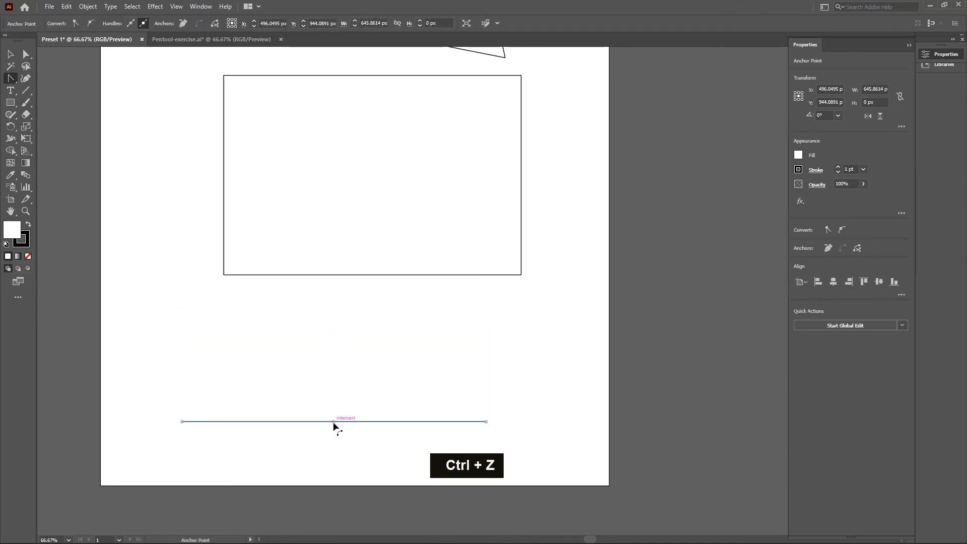
key(ctrl+z)
key(ctrl+z)
key(ctrl+z)
key(ctrl+z)
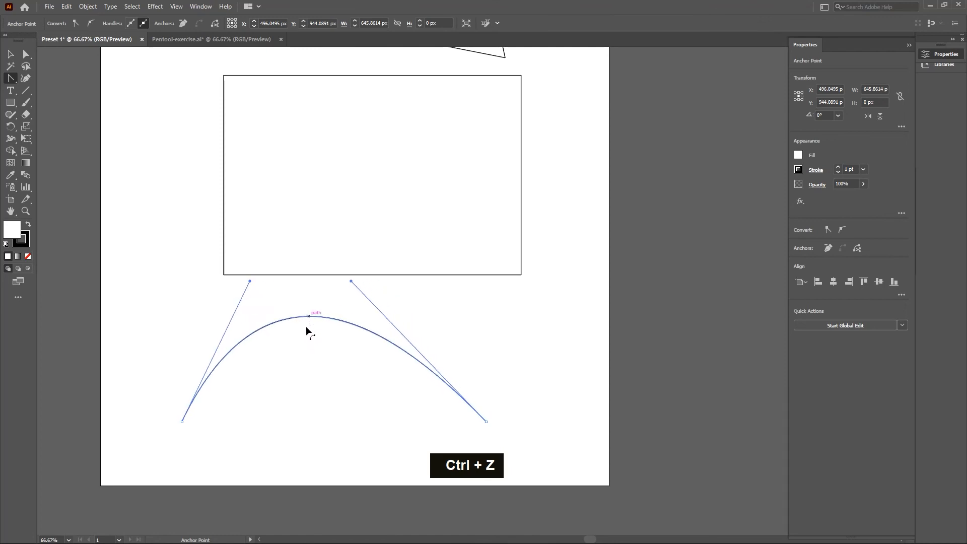
mouse_move(328, 330)
mouse_down()
mouse_move(309, 339)
mouse_move(334, 333)
mouse_move(334, 317)
mouse_up()
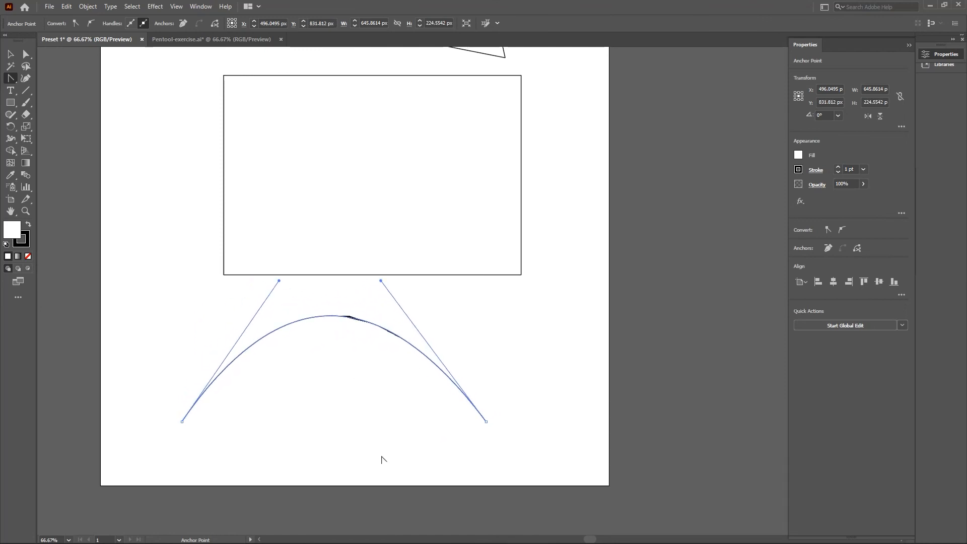
click(10, 54)
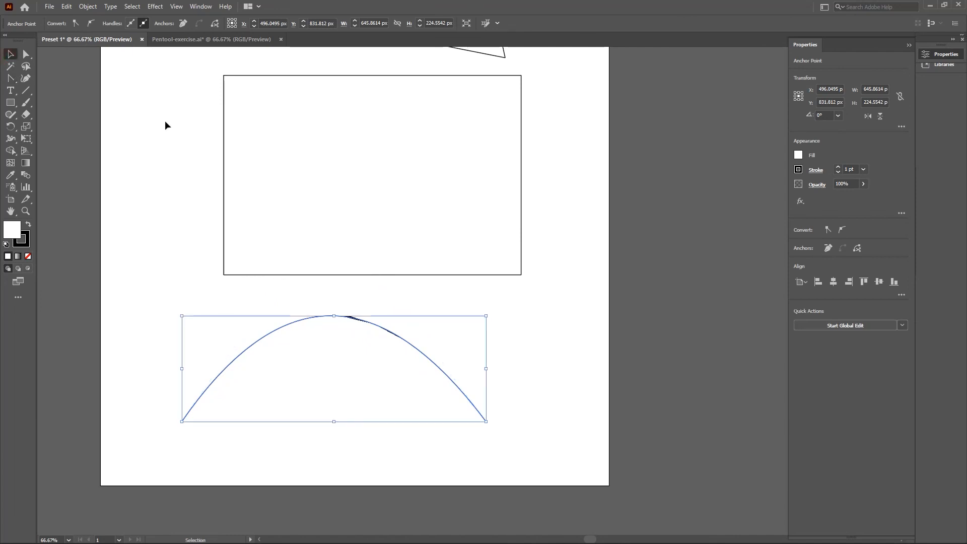
Select the arch, remove its fill while keeping the black stroke, and deselect it.
click(557, 353)
click(377, 327)
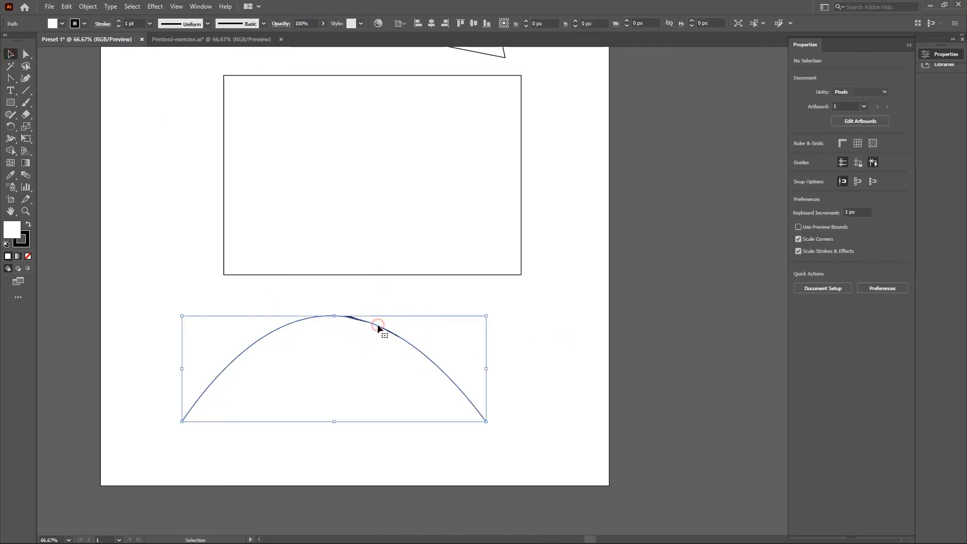
click(15, 231)
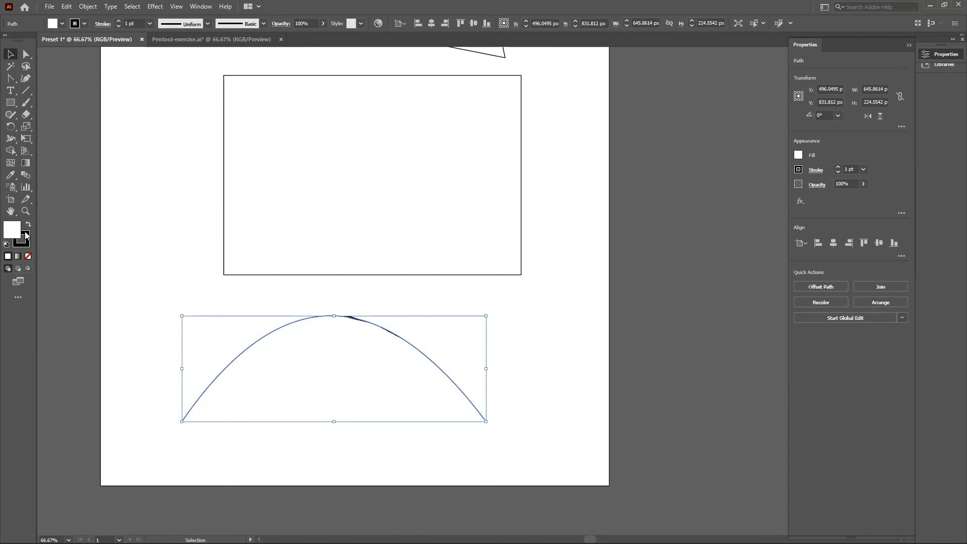
double_click(21, 231)
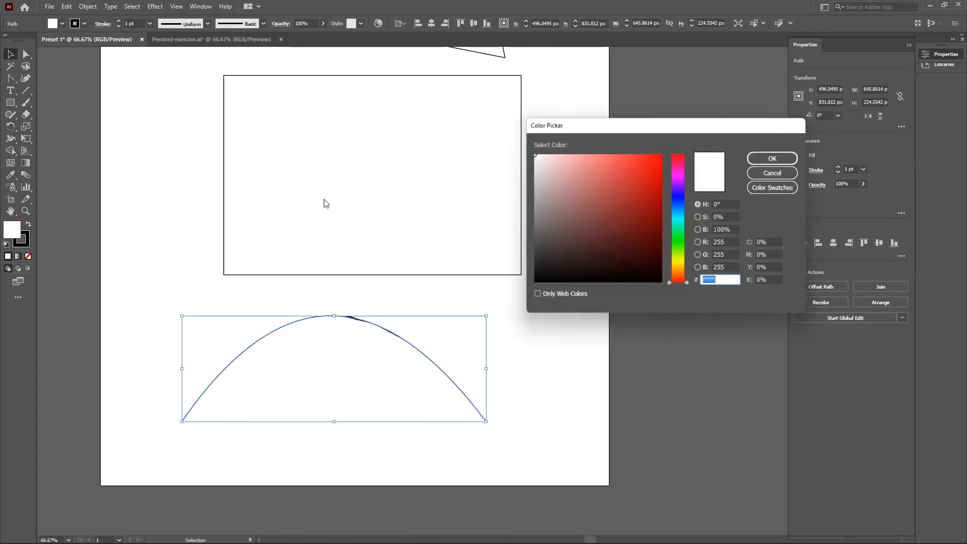
click(548, 209)
click(772, 173)
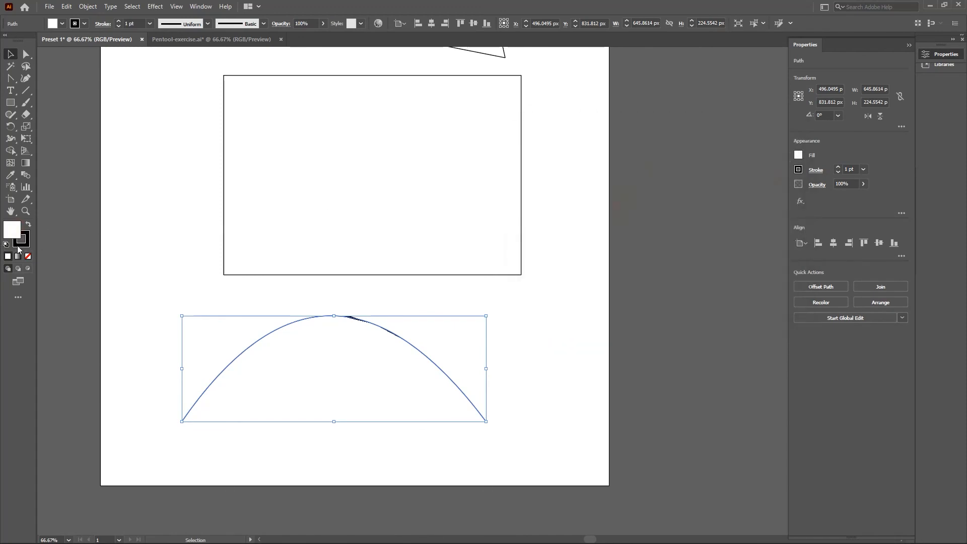
click(27, 257)
click(240, 310)
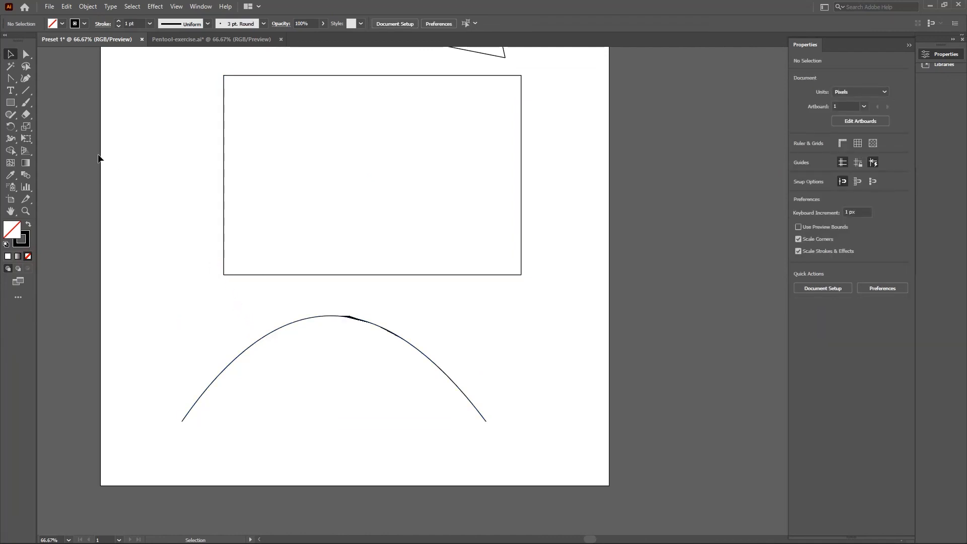
Look through the Pen tool variants and select the Add Anchor Point tool.
scroll(98, 158, up, 3)
click(14, 81)
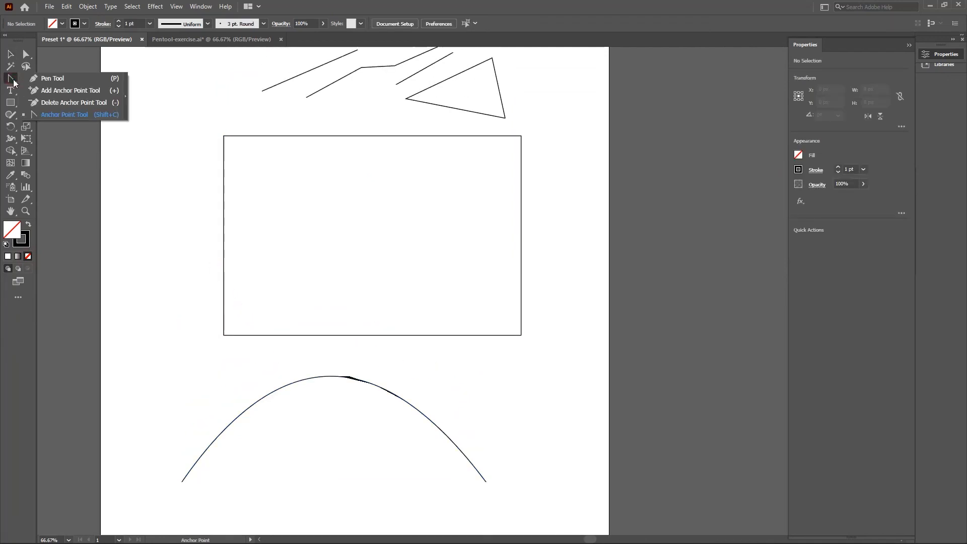
click(75, 93)
scroll(480, 150, up, 1)
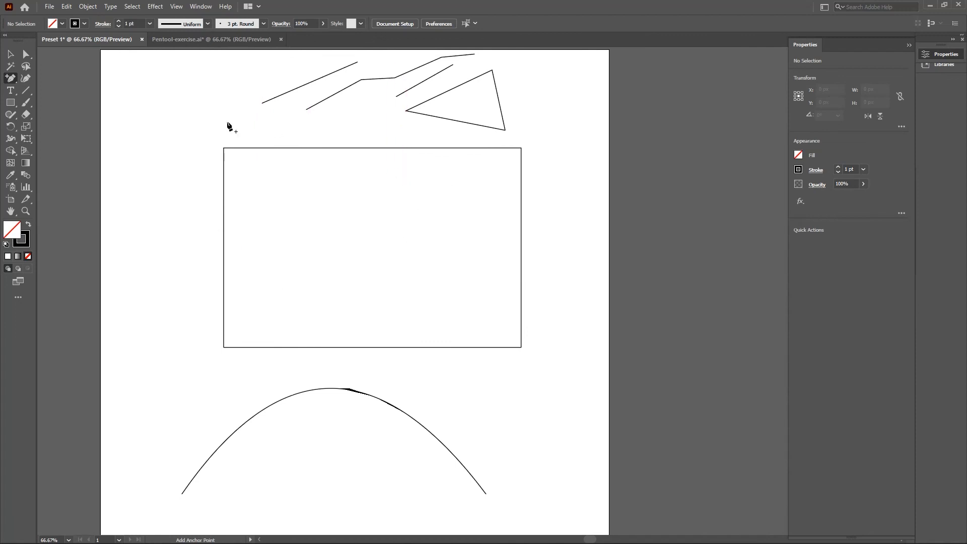
click(11, 81)
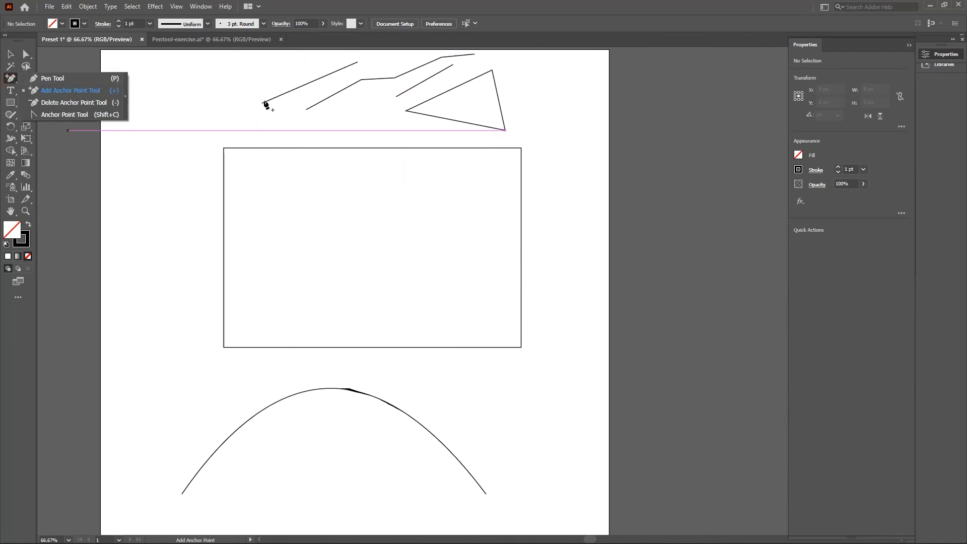
scroll(449, 203, up, 2)
Delete the bent polyline, the short diagonal line and the triangle above the rectangle, keeping the single long diagonal line.
key(v)
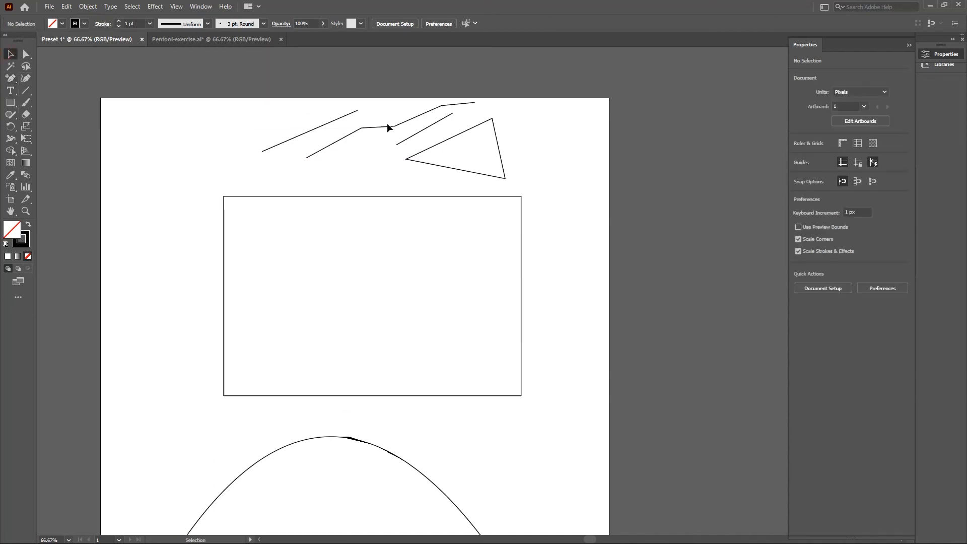
click(386, 127)
key(Delete)
click(449, 140)
key(Delete)
click(431, 127)
key(Delete)
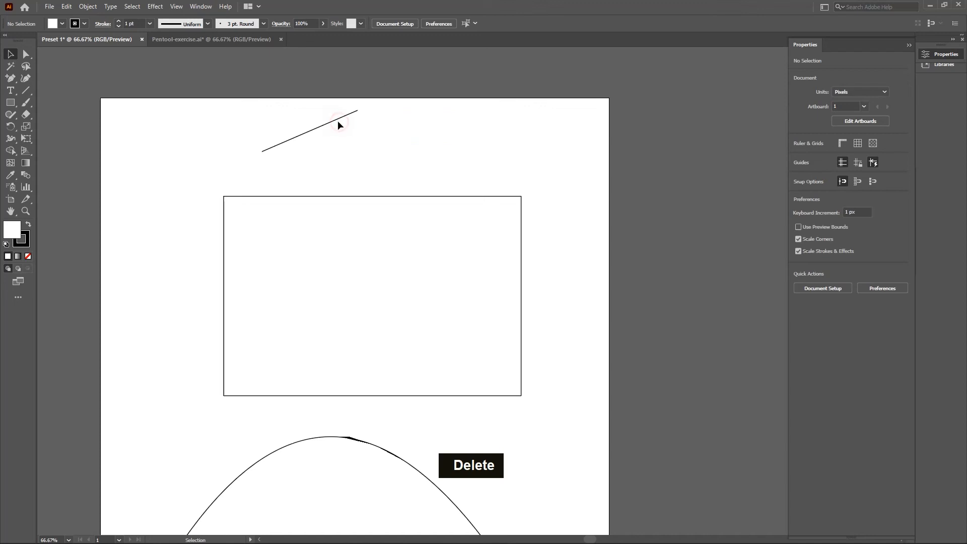
Delete the remaining diagonal line above the rectangle.
click(338, 122)
key(Delete)
scroll(439, 211, down, 2)
scroll(510, 209, up, 2)
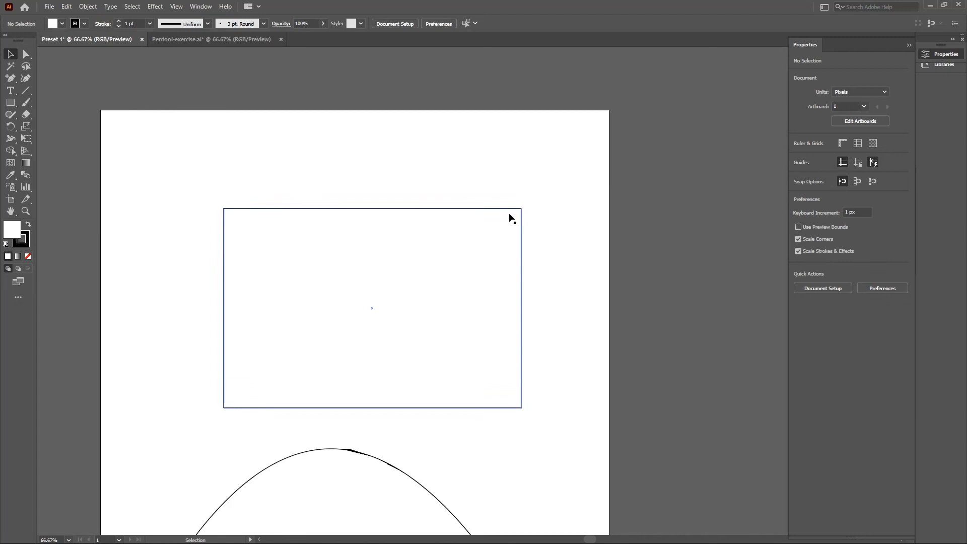
scroll(353, 199, up, 1)
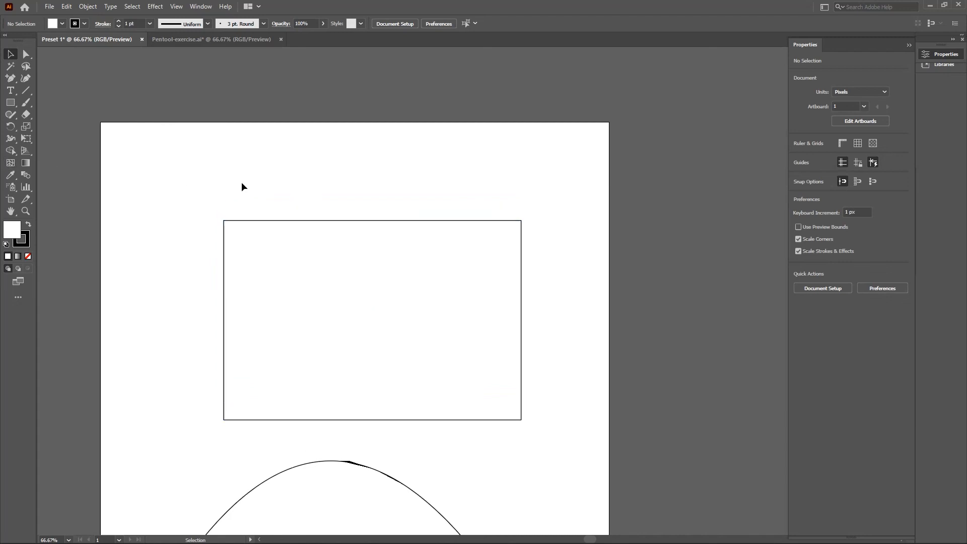
Add an anchor point at the middle of the rectangle's top edge with the Add Anchor Point tool and deselect the shape.
scroll(242, 187, down, 2)
scroll(292, 219, up, 1)
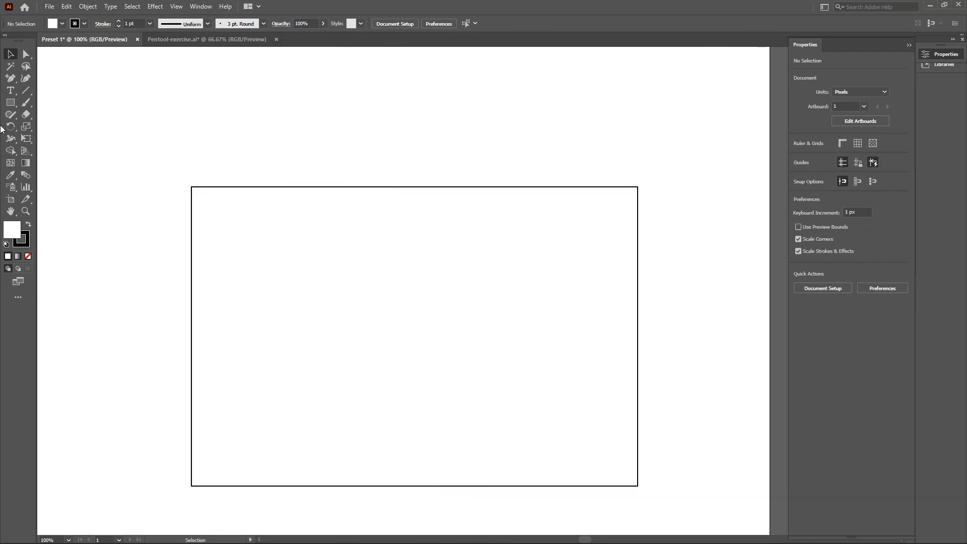
drag(10, 78, 73, 89)
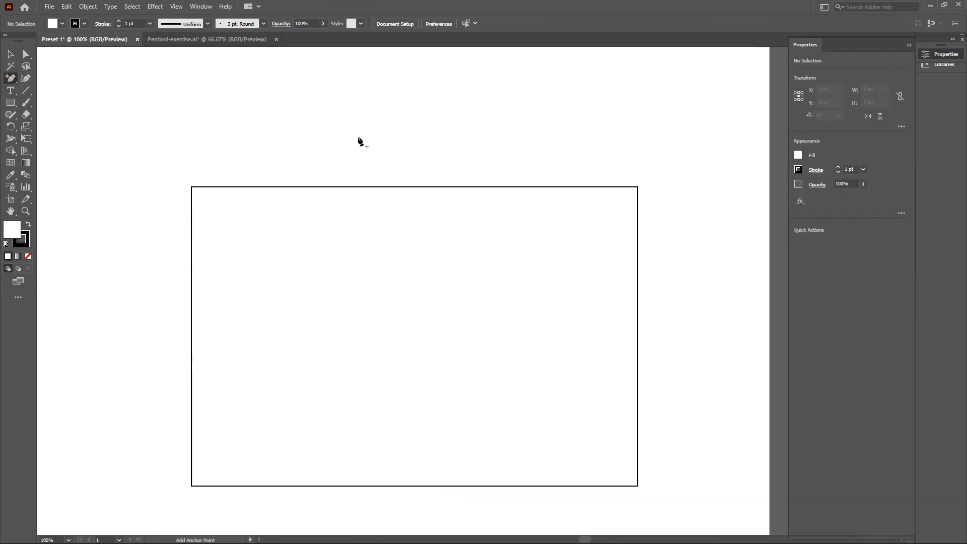
click(414, 187)
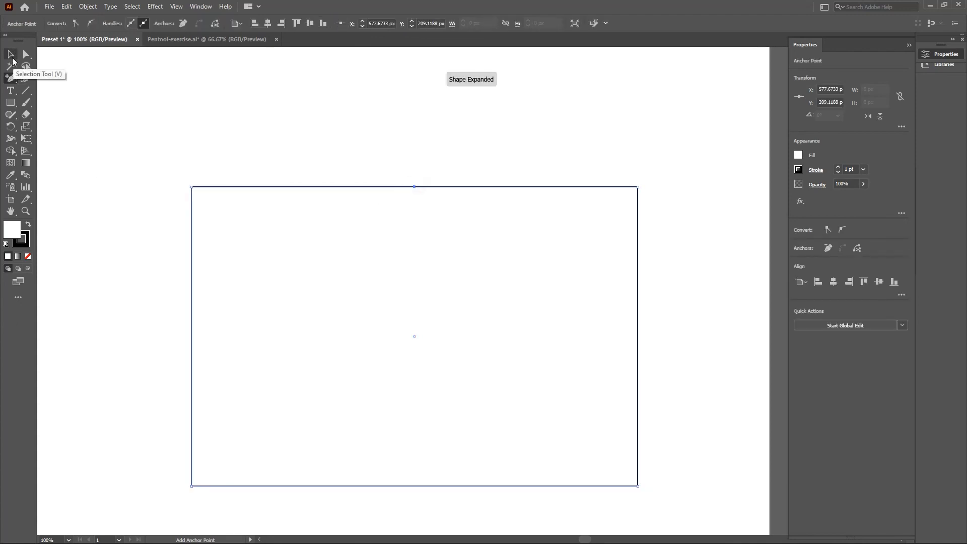
click(12, 58)
click(368, 112)
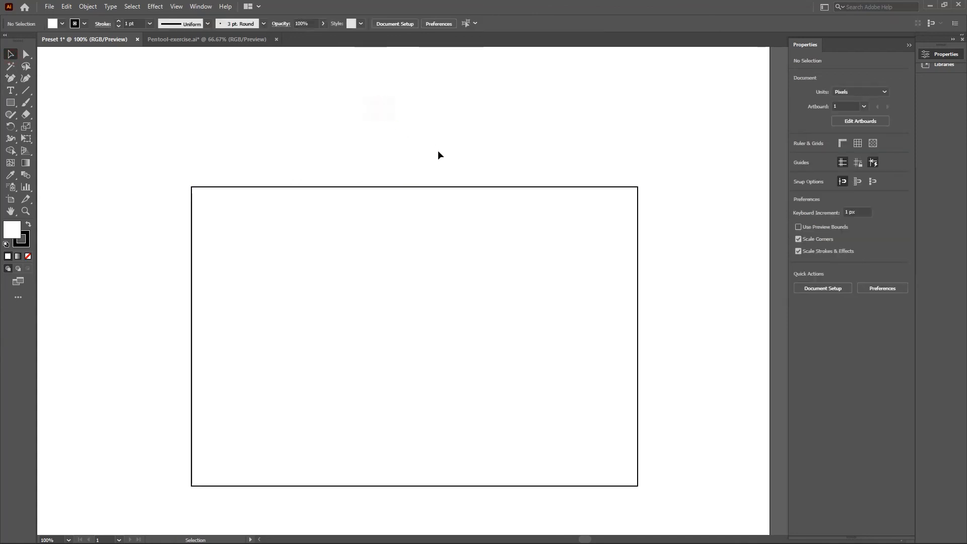
Lower the rectangle's top edge by about 11 px with the Selection tool and deselect the shape.
click(411, 187)
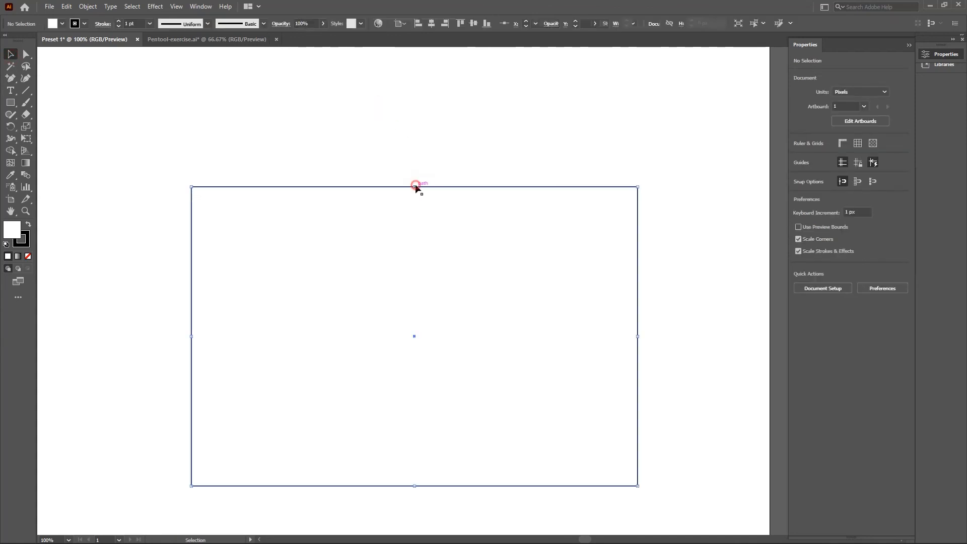
mouse_move(414, 187)
mouse_down()
mouse_move(428, 146)
mouse_move(415, 196)
mouse_up()
click(192, 123)
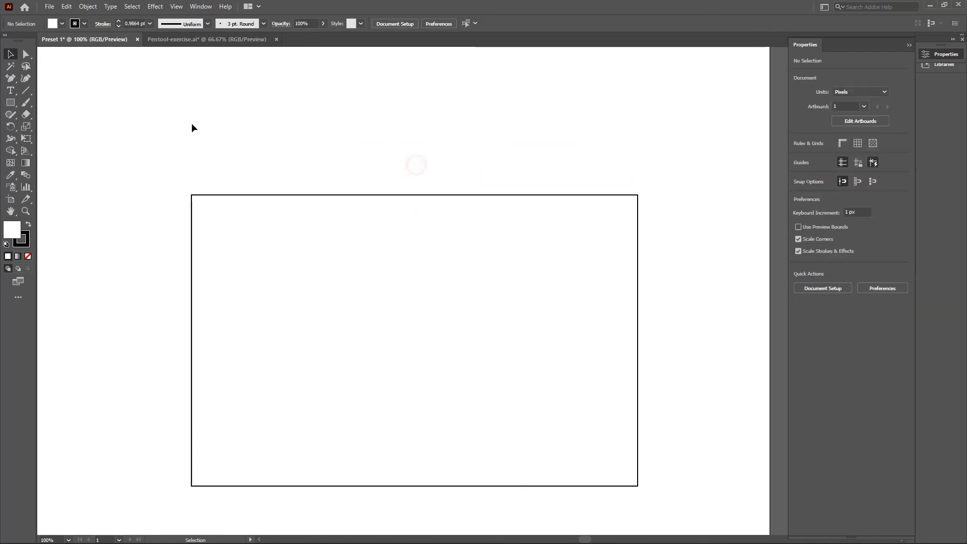
Pull the top edge's middle anchor point upward into a roof-like peak with the Direct Selection tool and deselect the shape.
click(26, 54)
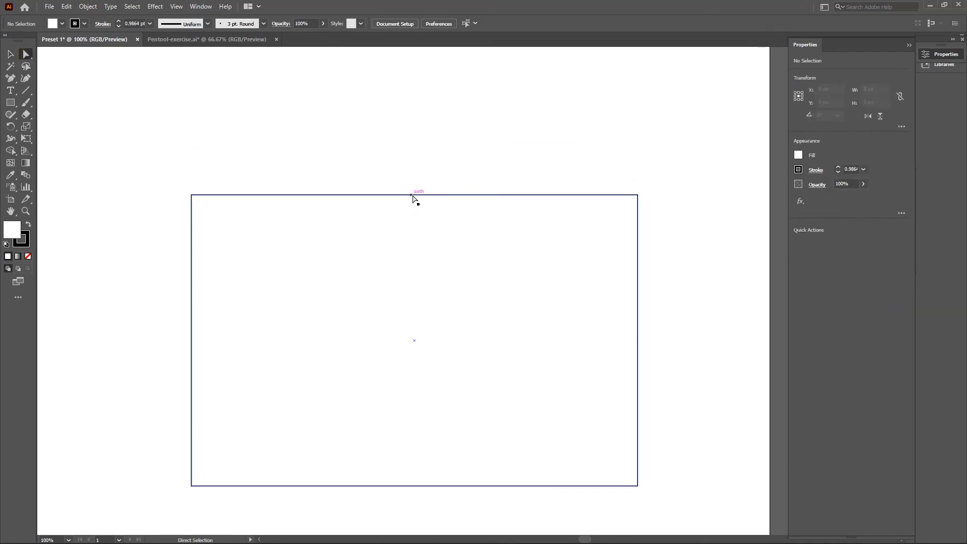
drag(416, 195, 403, 106)
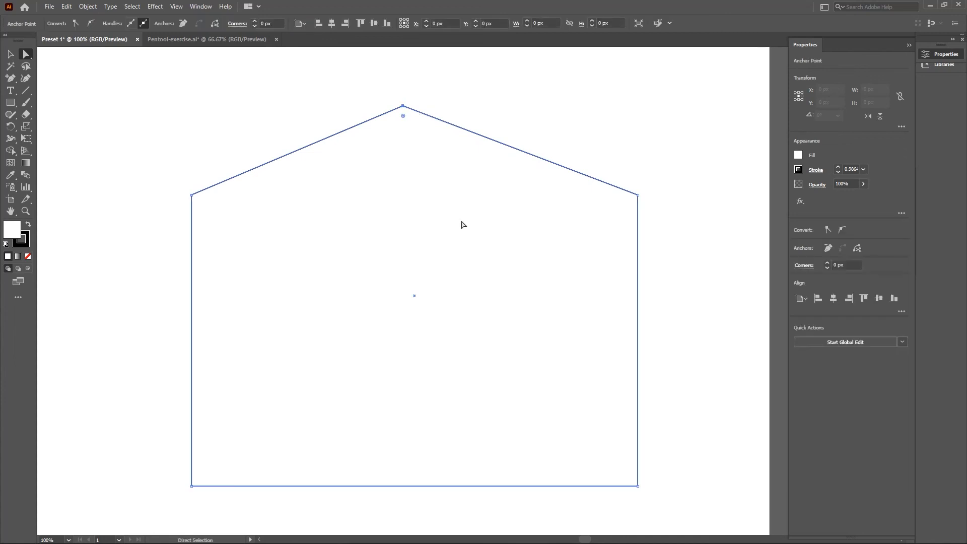
click(640, 135)
Remove the peak's anchor point with the Delete Anchor Point tool to flatten the shape back into a rectangle.
click(7, 84)
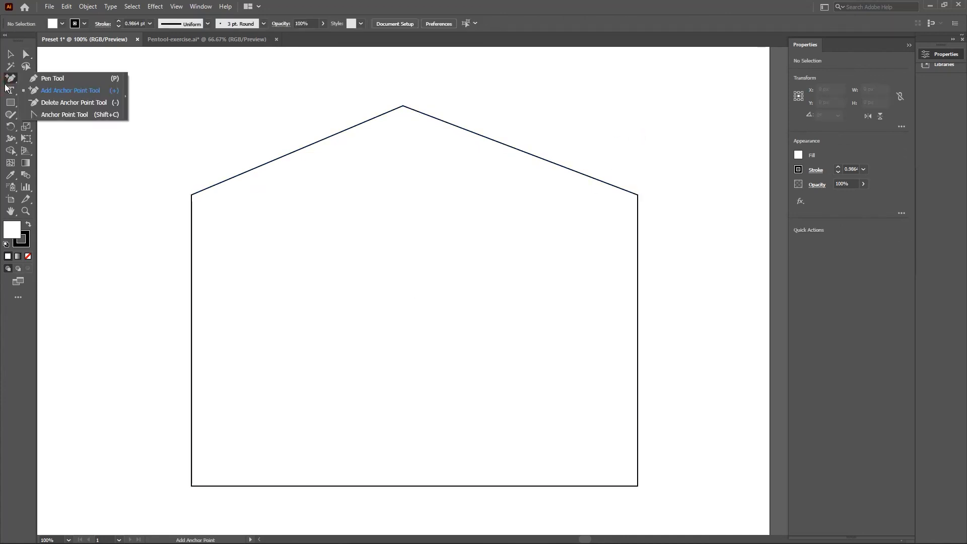
click(81, 104)
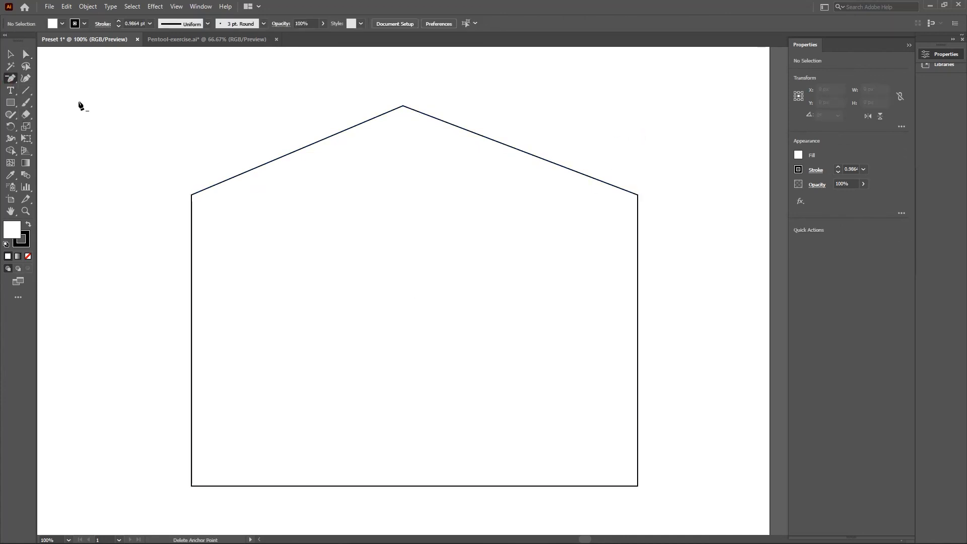
click(404, 106)
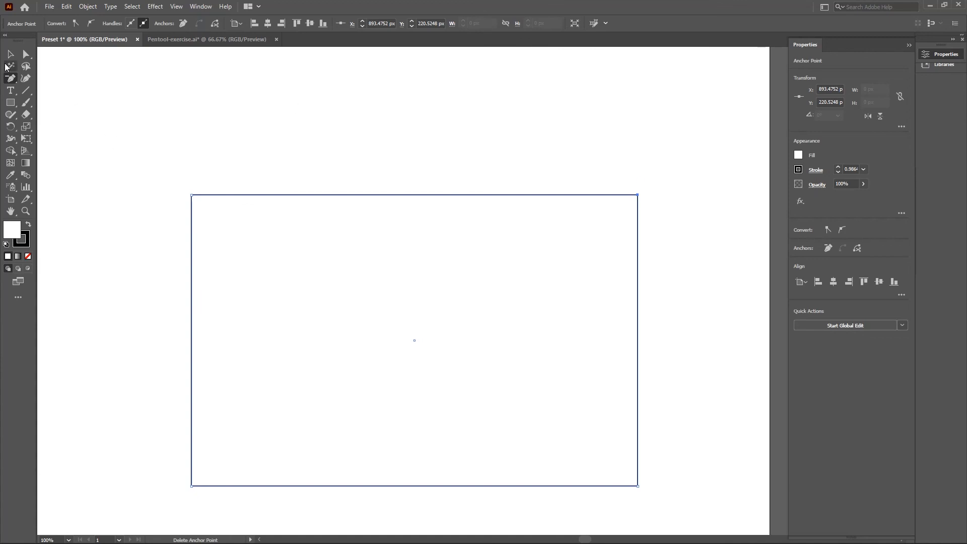
Switch to the Pentool-exercise document and select the Pen tool.
click(14, 83)
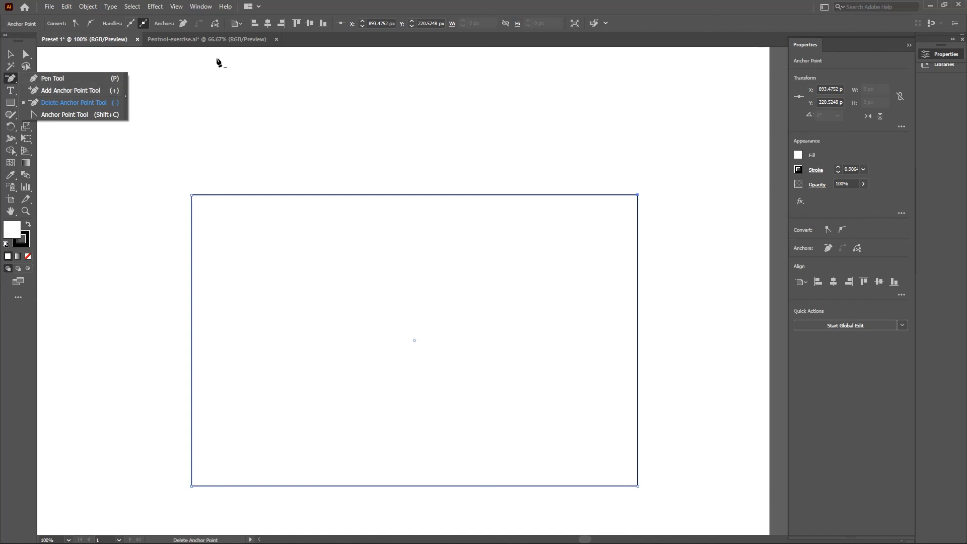
click(222, 40)
scroll(396, 248, down, 2)
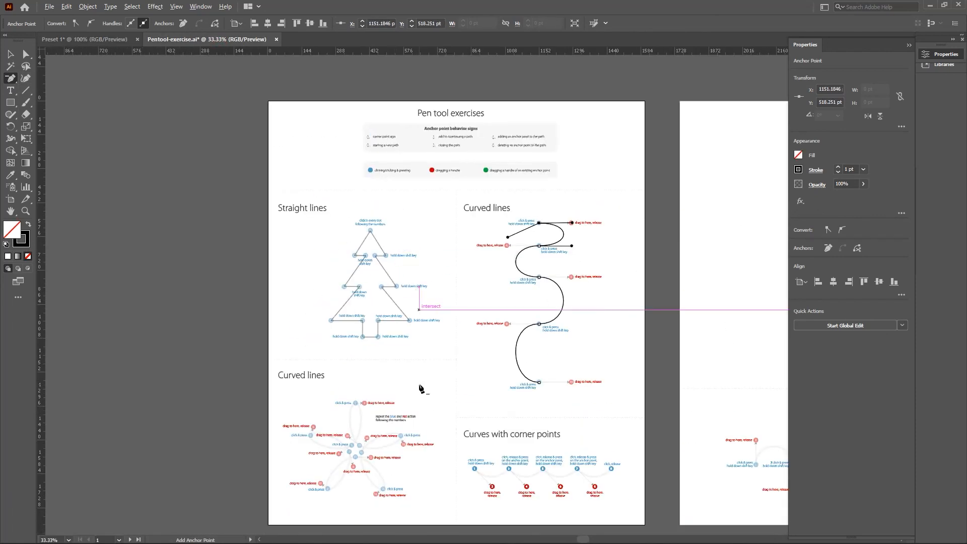
scroll(418, 398, down, 3)
scroll(414, 428, up, 2)
key(minus)
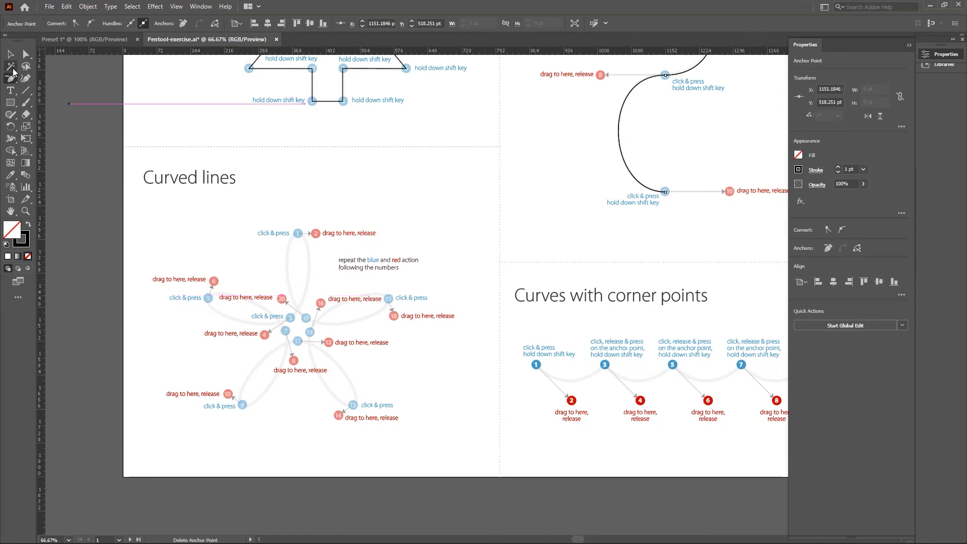
drag(13, 82, 40, 74)
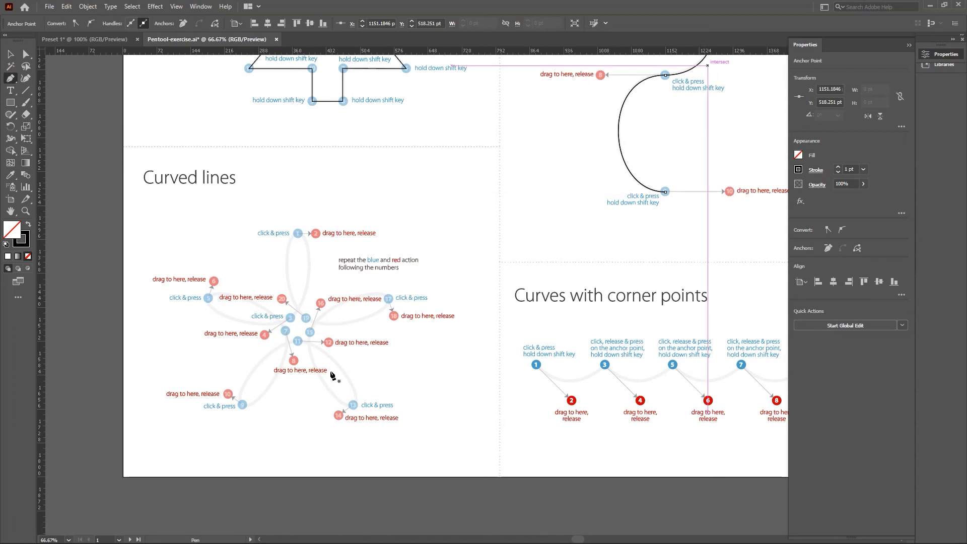
Review the Pen tool exercise sheet, including the traced tree and curves, the flower, the corner-point curves and the behaviour signs.
scroll(331, 373, up, 1)
scroll(331, 372, down, 1)
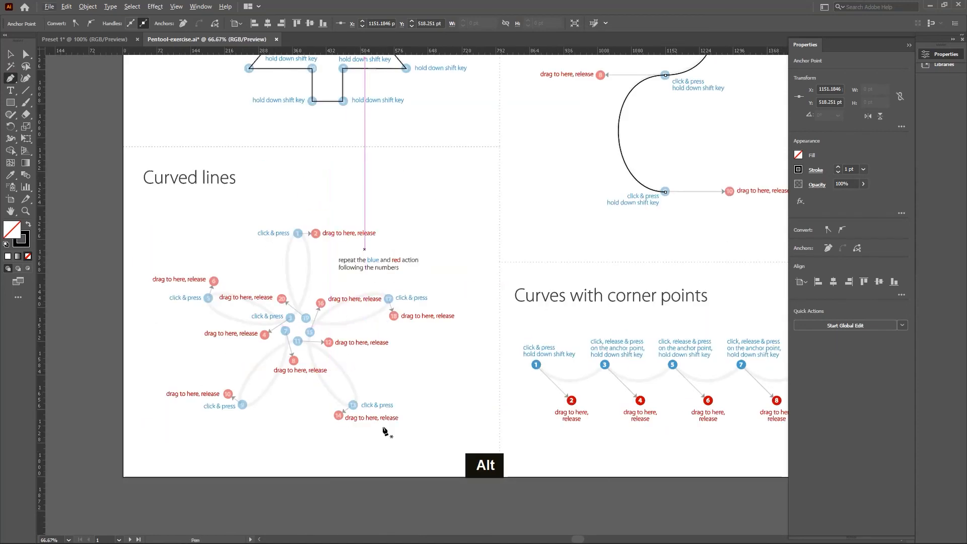
scroll(383, 260, down, 1)
scroll(597, 270, down, 1)
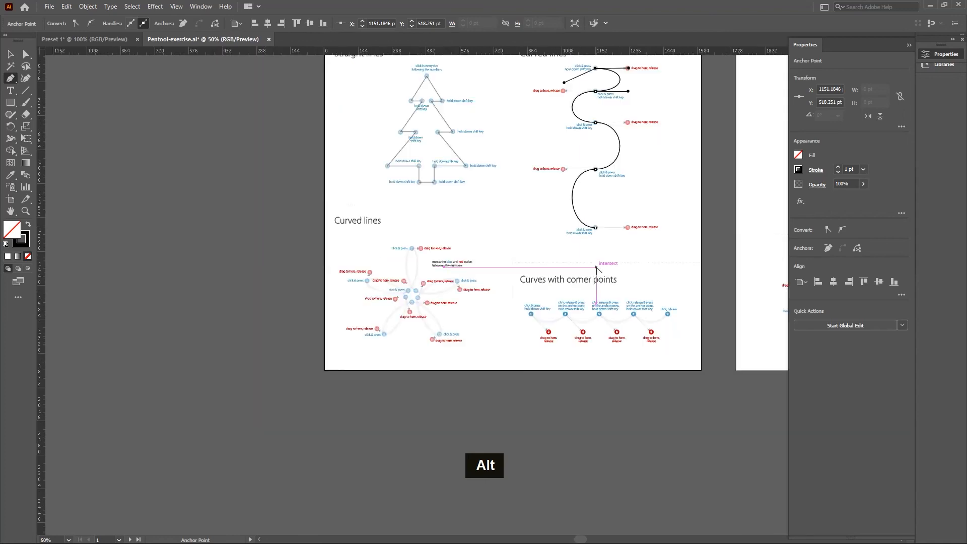
scroll(625, 269, up, 1)
scroll(630, 269, up, 3)
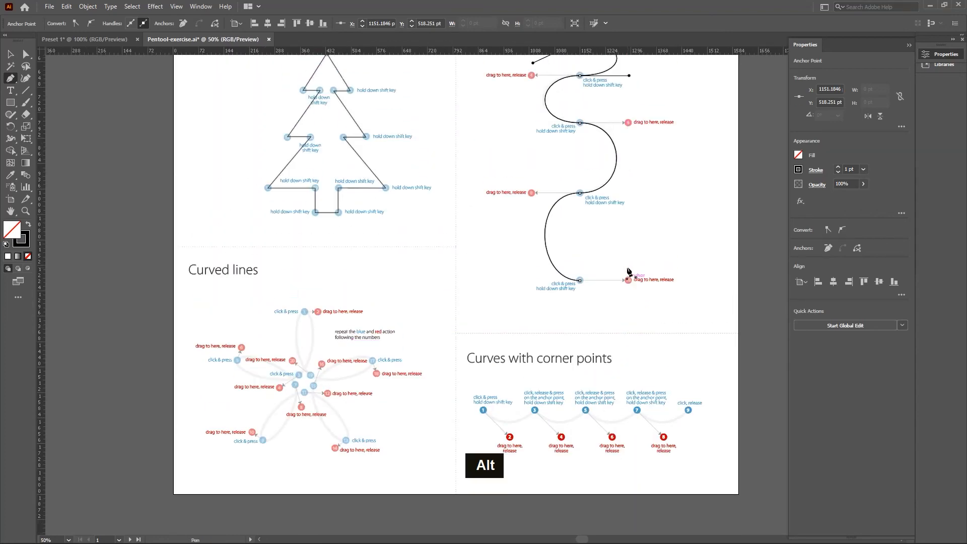
scroll(480, 187, up, 2)
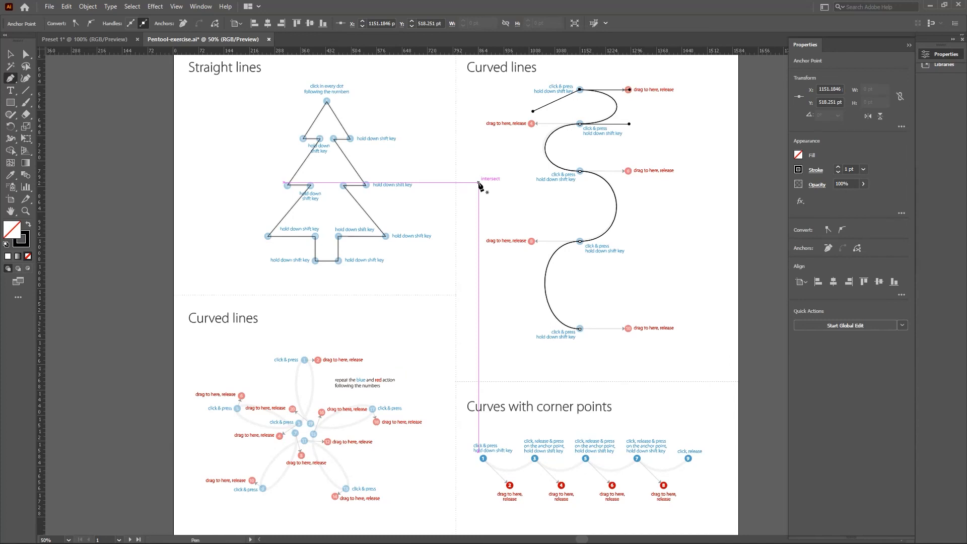
scroll(453, 195, down, 4)
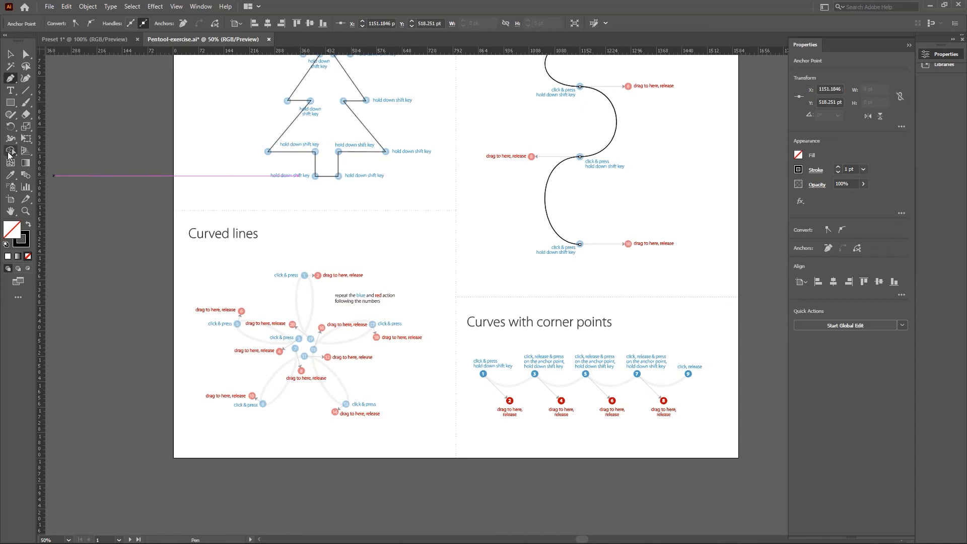
scroll(564, 323, up, 5)
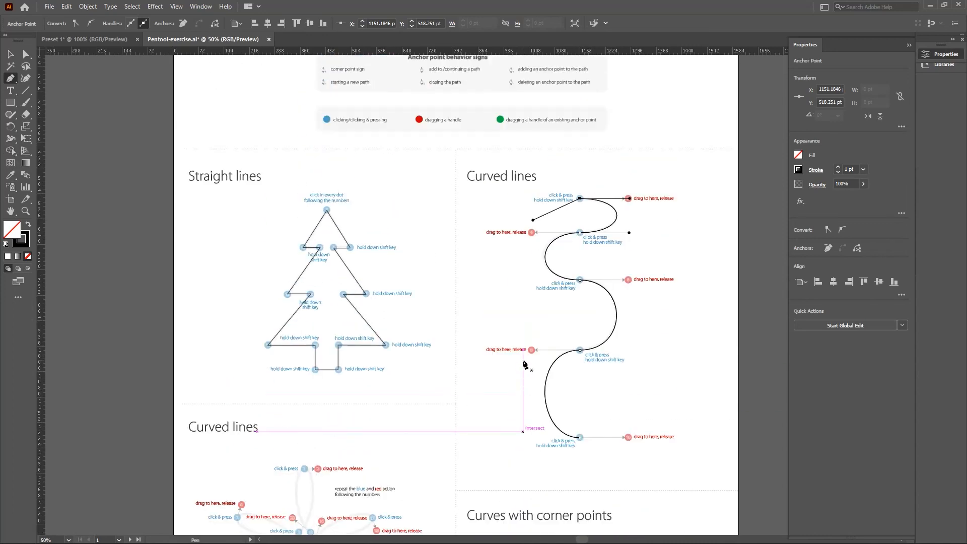
scroll(525, 363, up, 2)
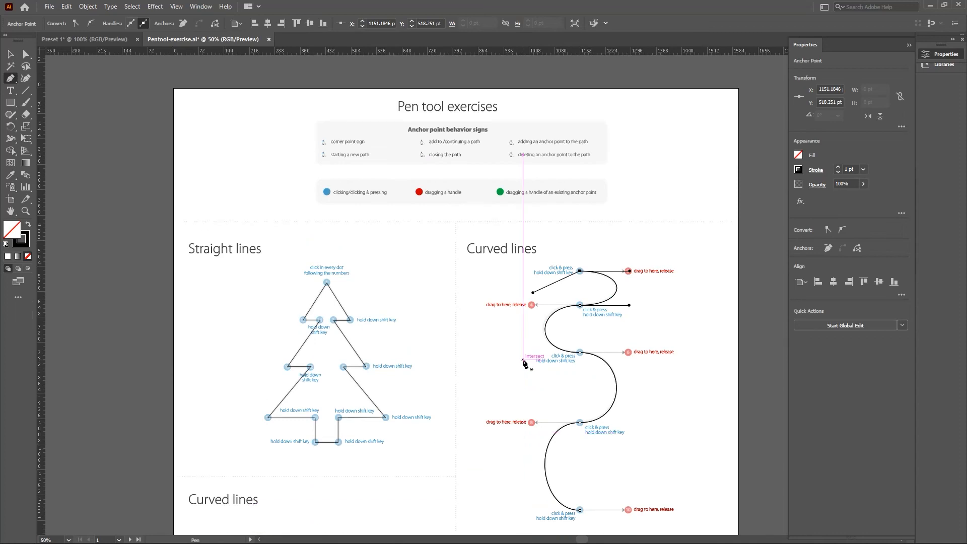
scroll(525, 353, down, 2)
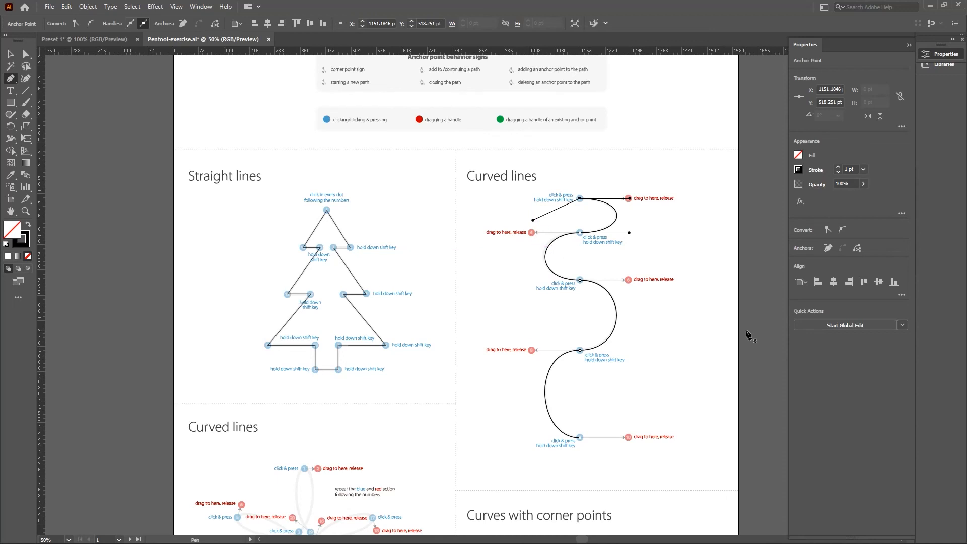
alt+scroll(749, 336, down, 1)
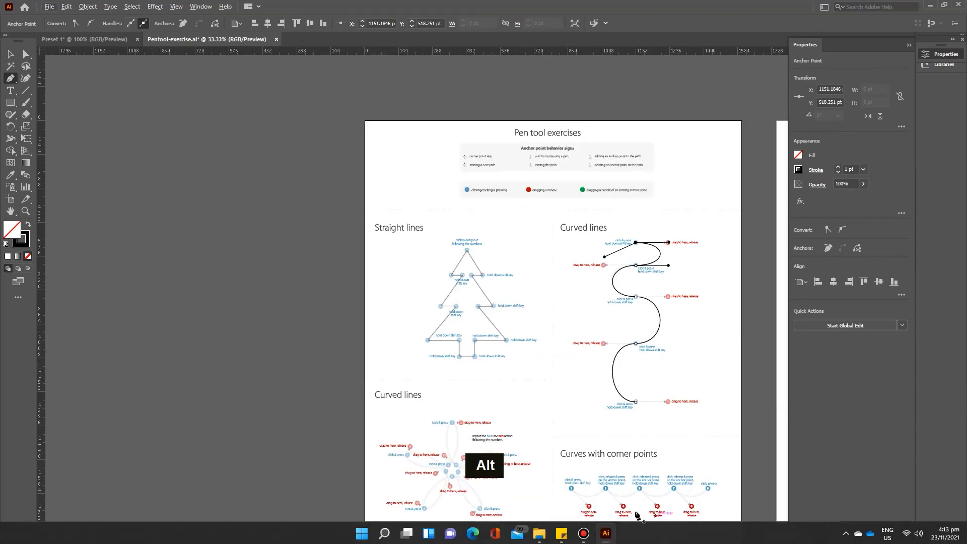
click(583, 537)
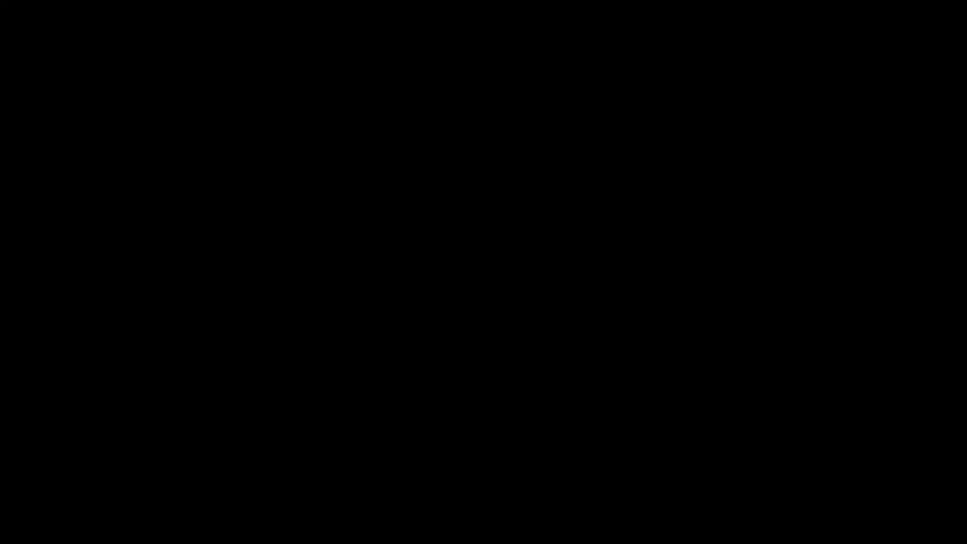